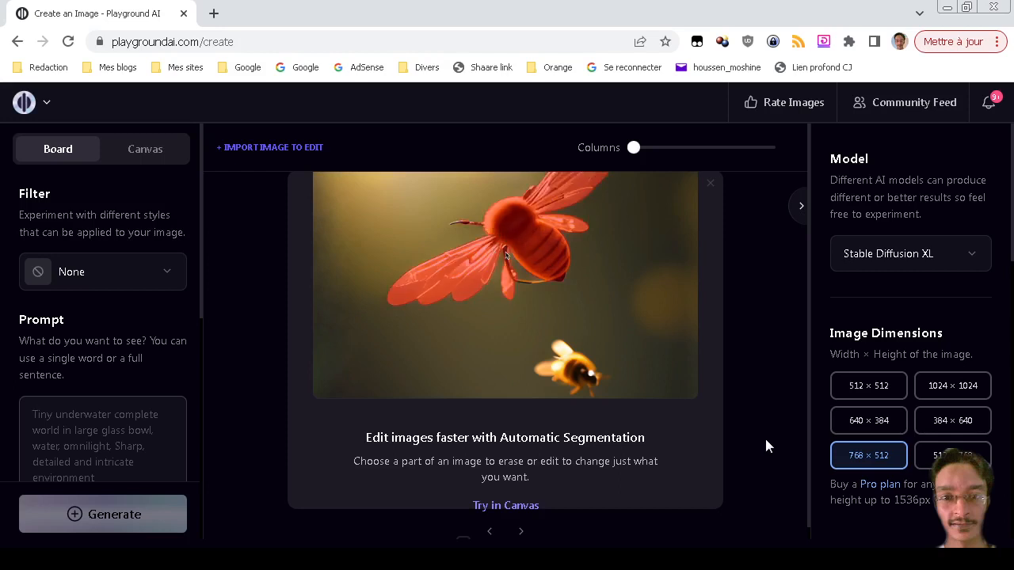
Change the model from Stable Diffusion XL to Stable Diffusion 1.5.
click(882, 253)
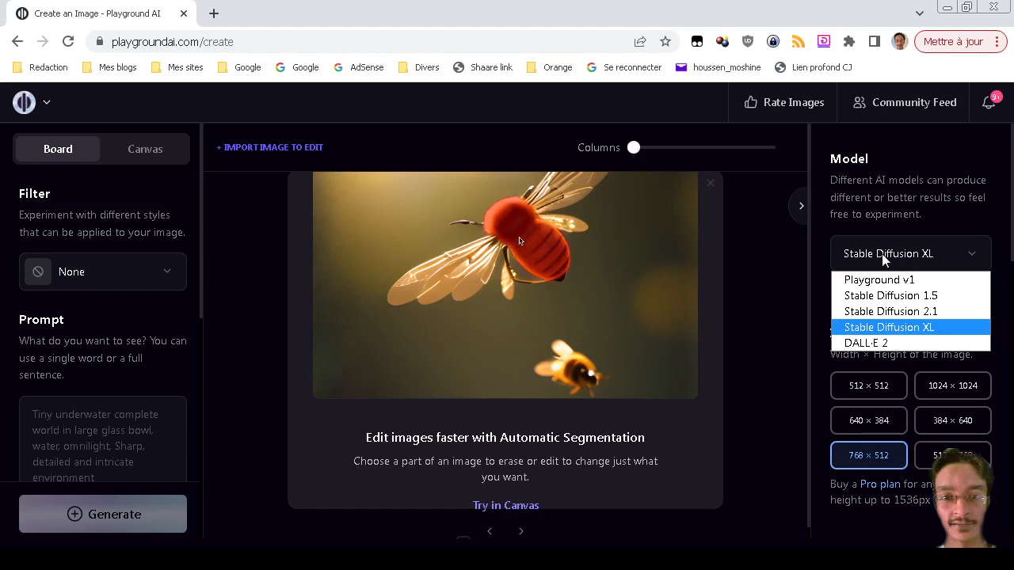
click(881, 253)
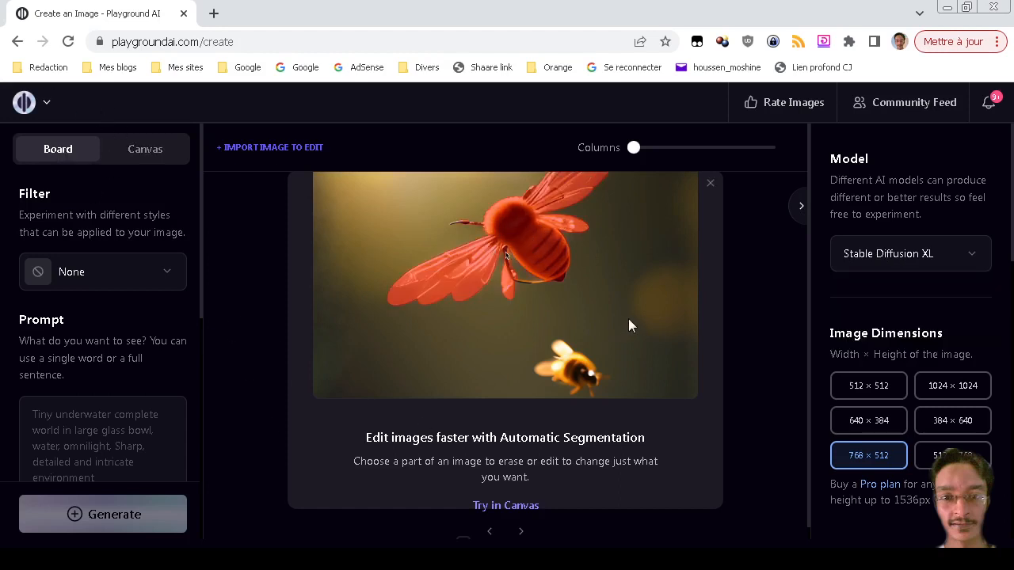
click(925, 253)
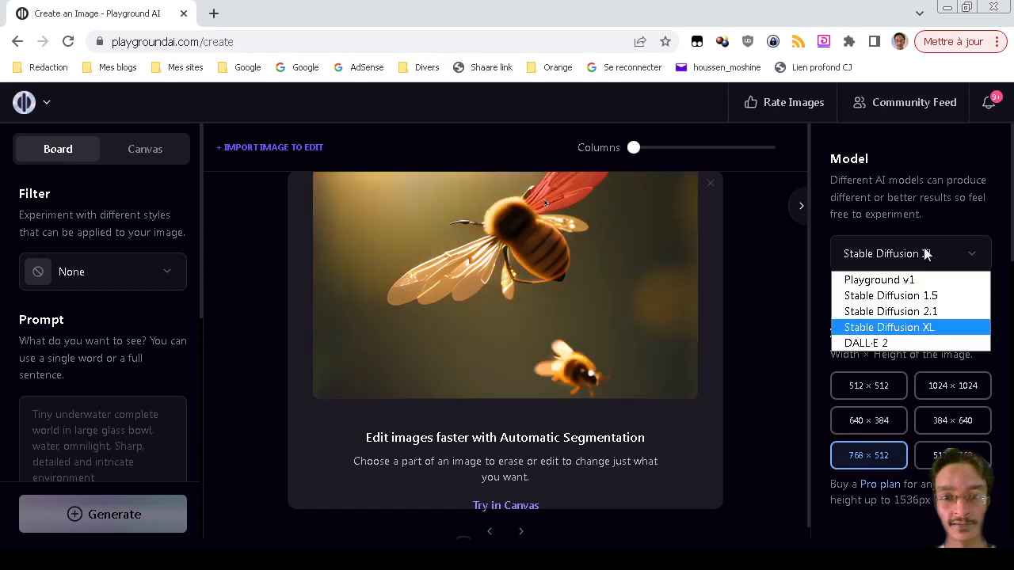
click(925, 252)
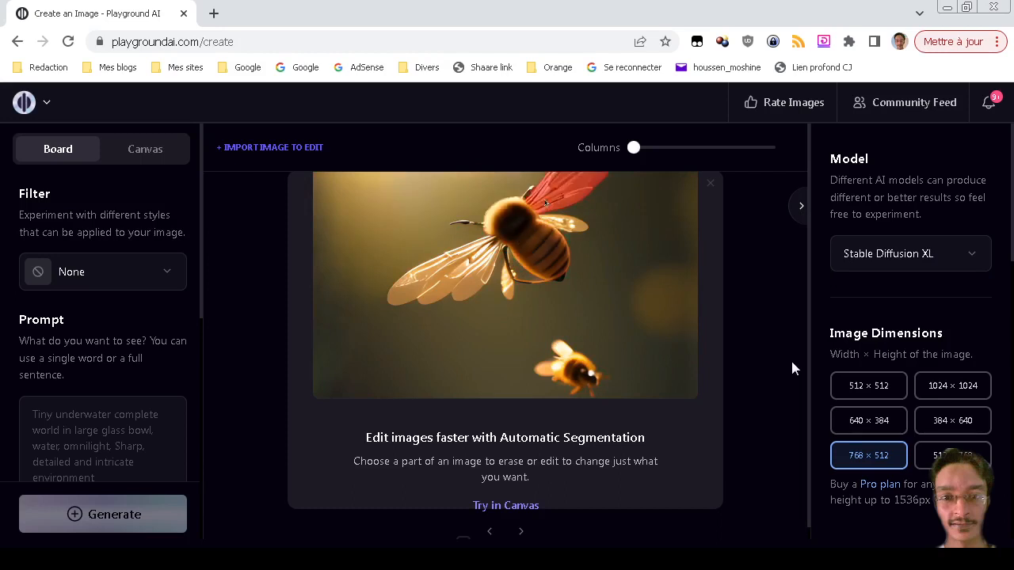
click(879, 257)
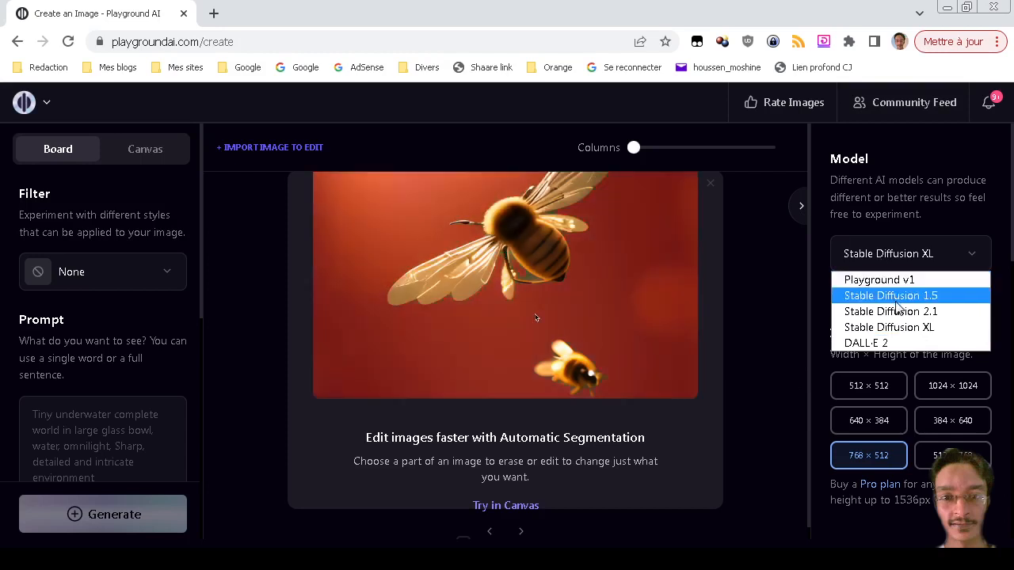
click(895, 303)
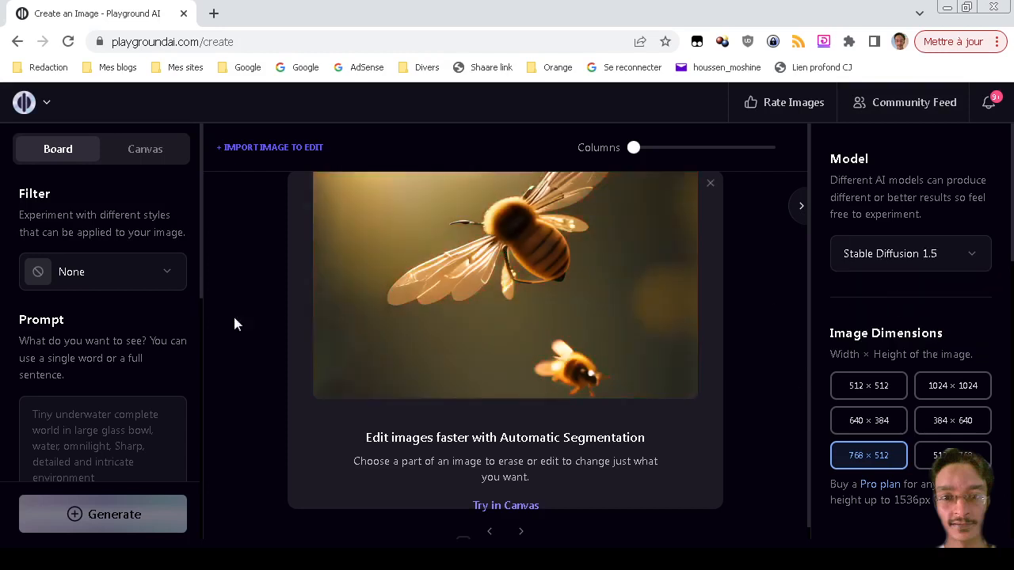
Apply the Deliberate style filter.
click(113, 274)
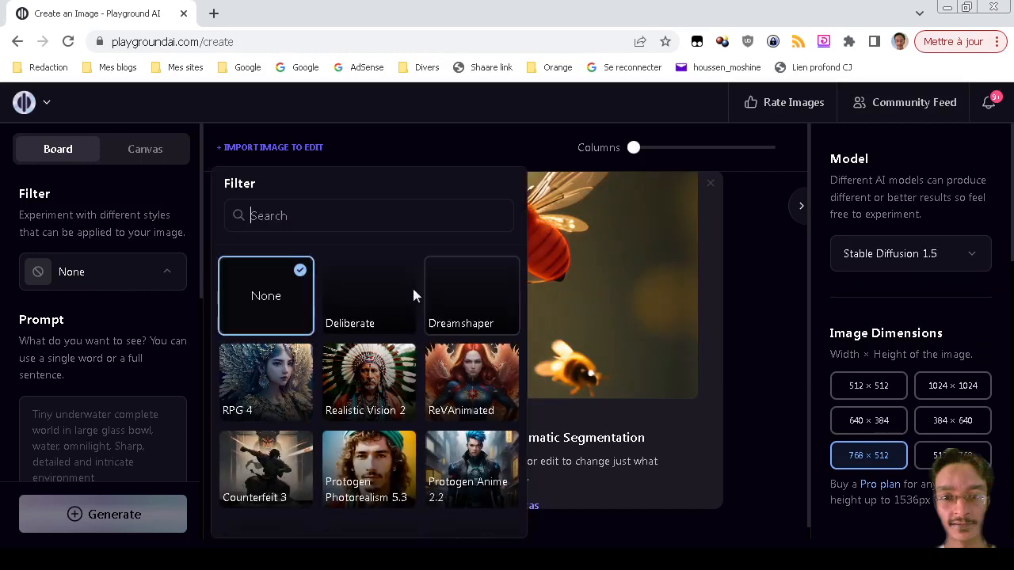
click(375, 298)
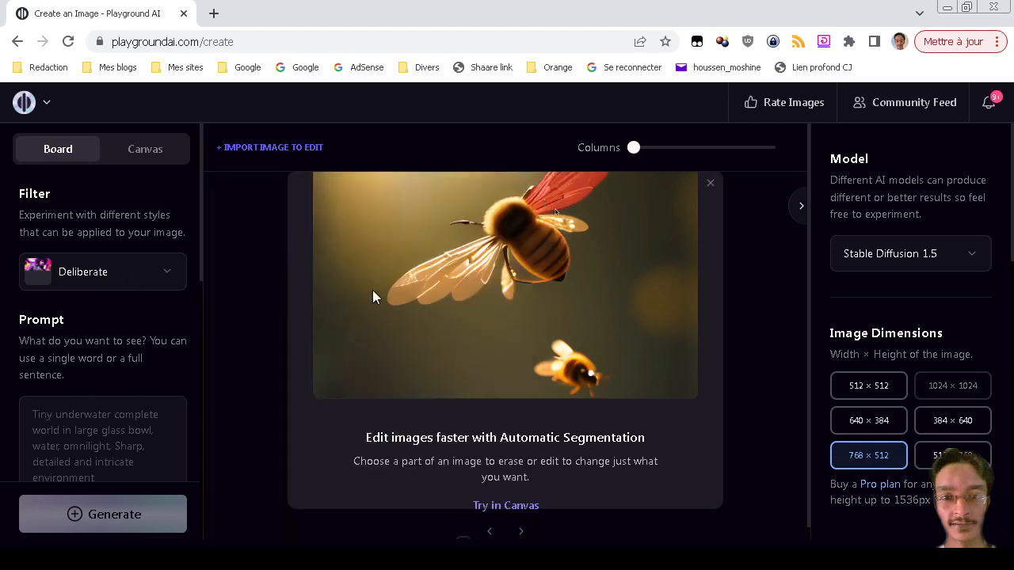
click(117, 431)
Enter the prompt 'a beautiful woman in the woods'.
scroll(133, 430, down, 3)
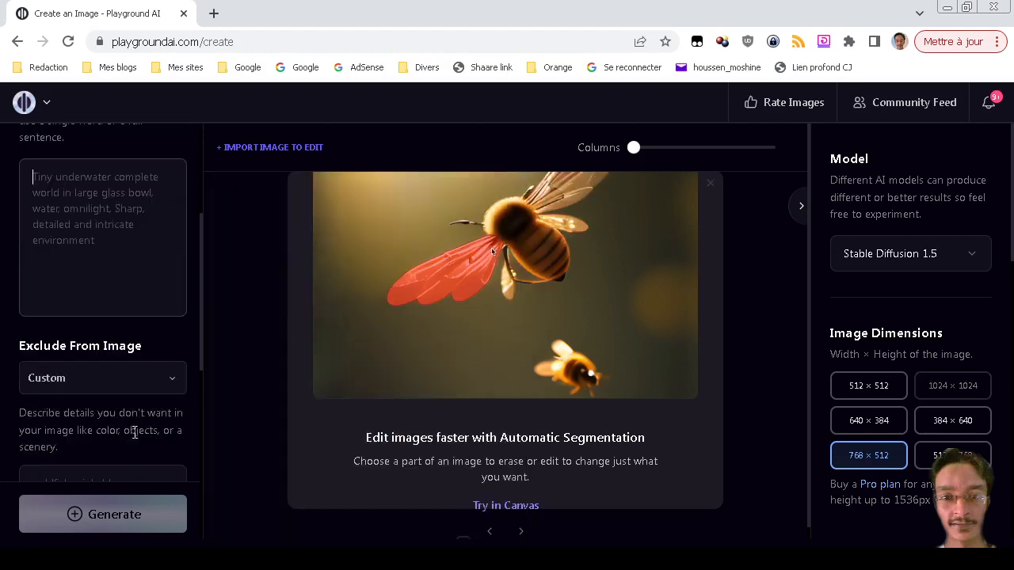
scroll(139, 412, up, 2)
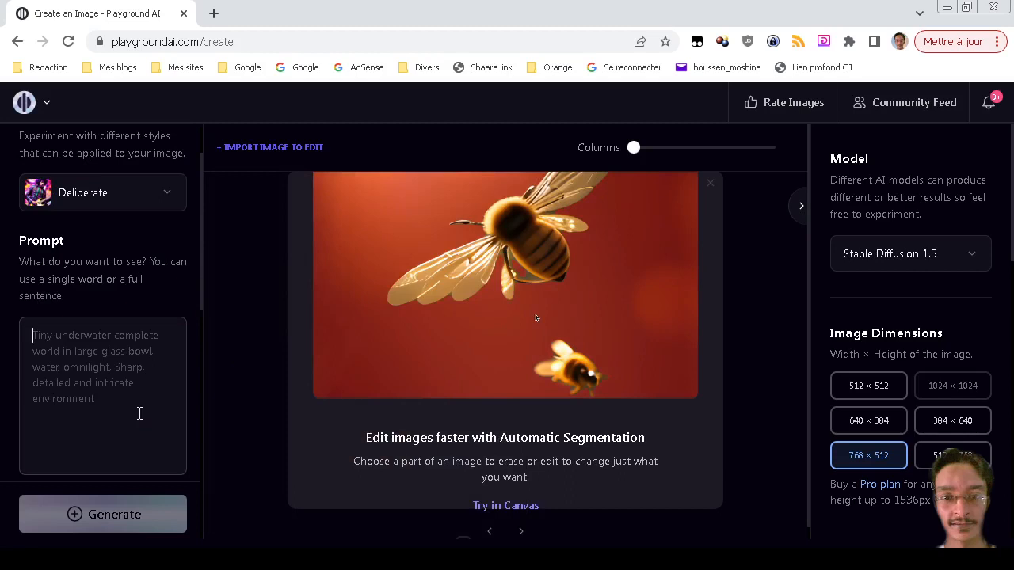
text(a bay)
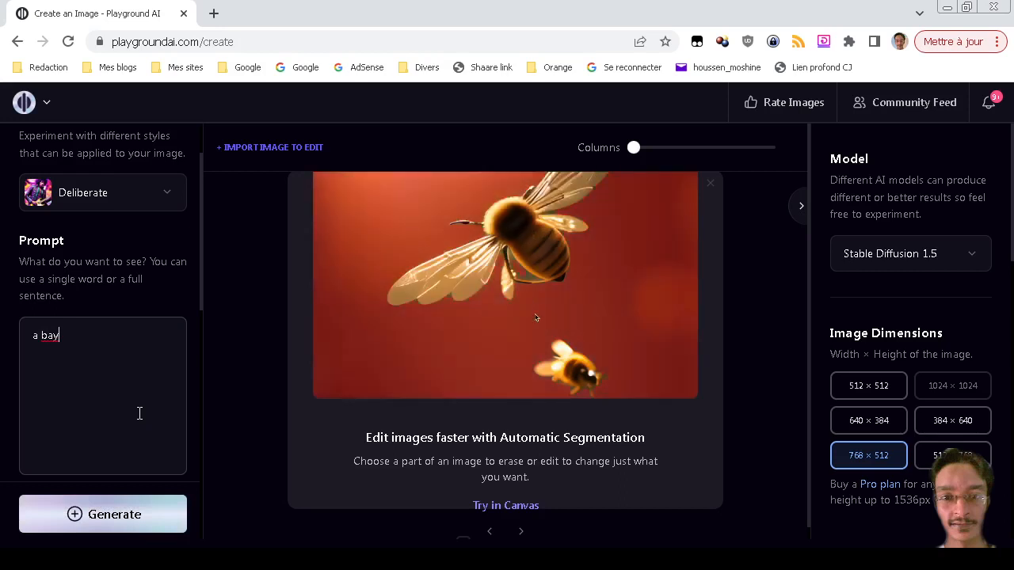
key(BackSpace)
key(BackSpace)
text(ed)
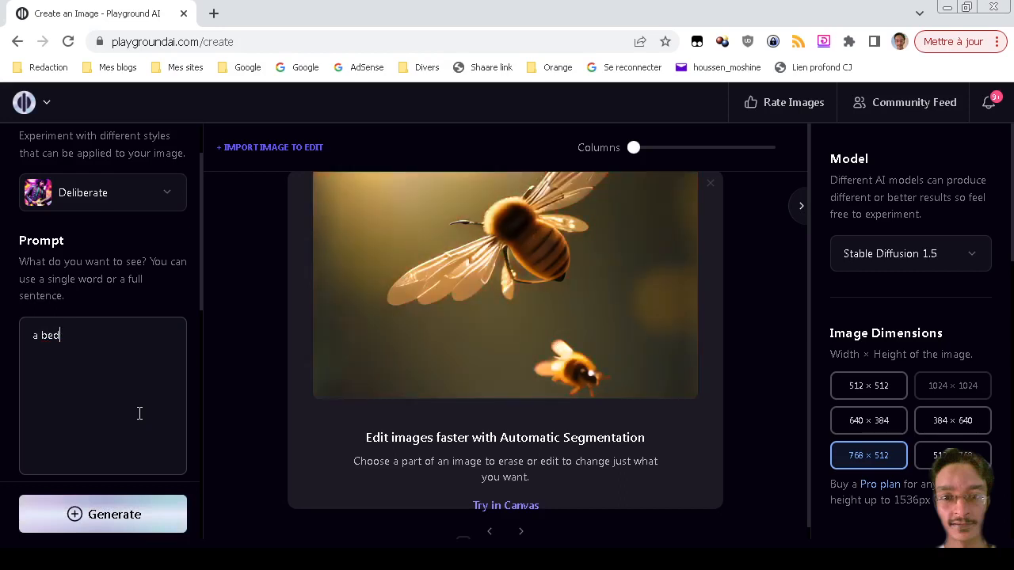
key(BackSpace)
text(a)
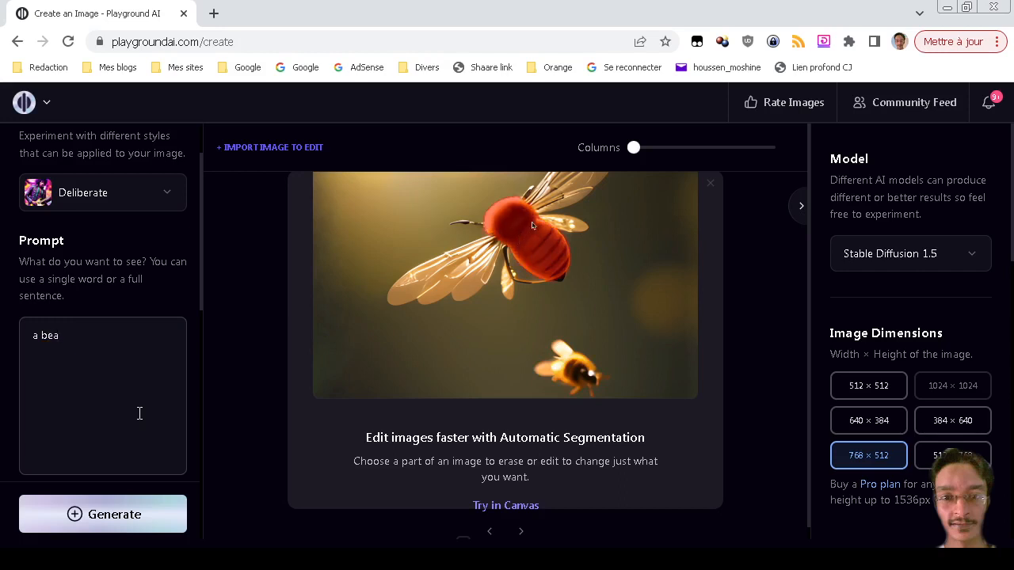
text(utiful woman)
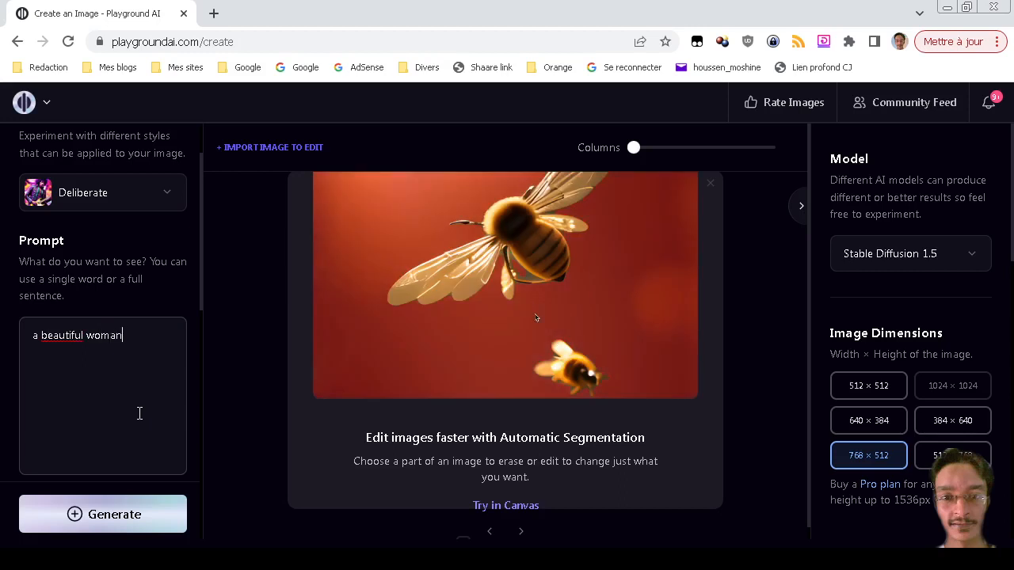
text( in the woods)
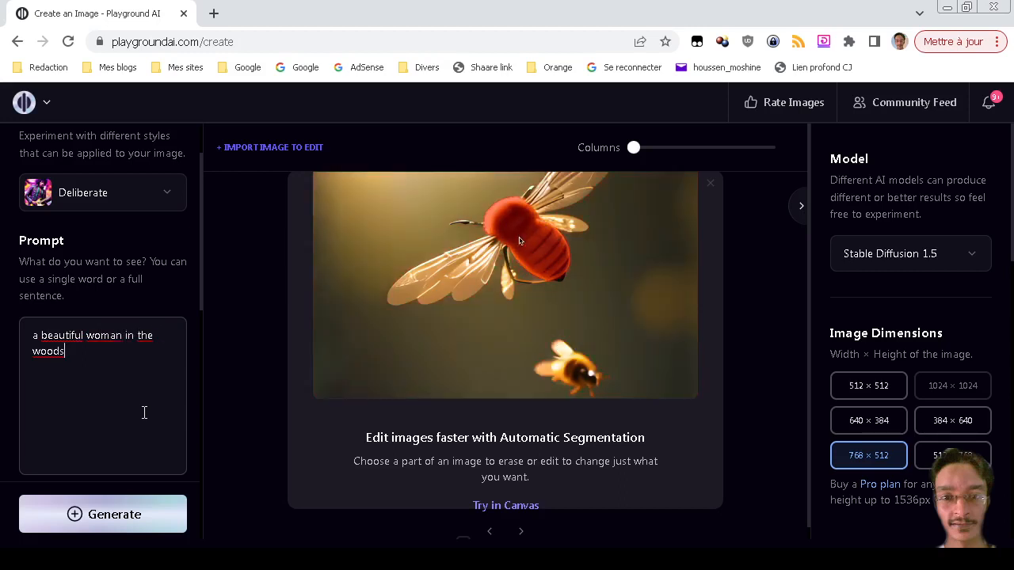
Keep Exclude From Image on Custom and generate the images.
scroll(139, 412, down, 2)
scroll(144, 413, down, 2)
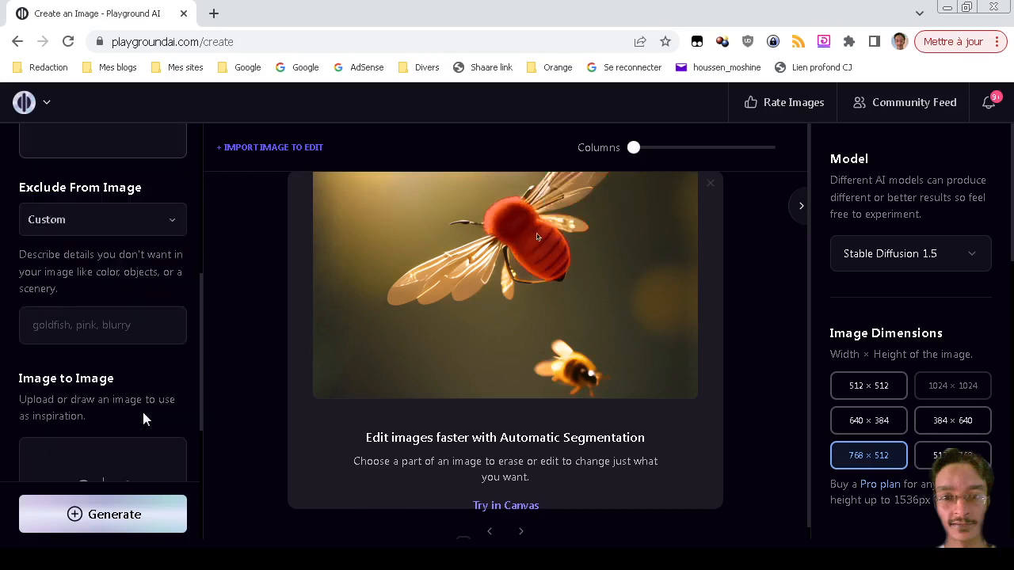
scroll(143, 412, up, 1)
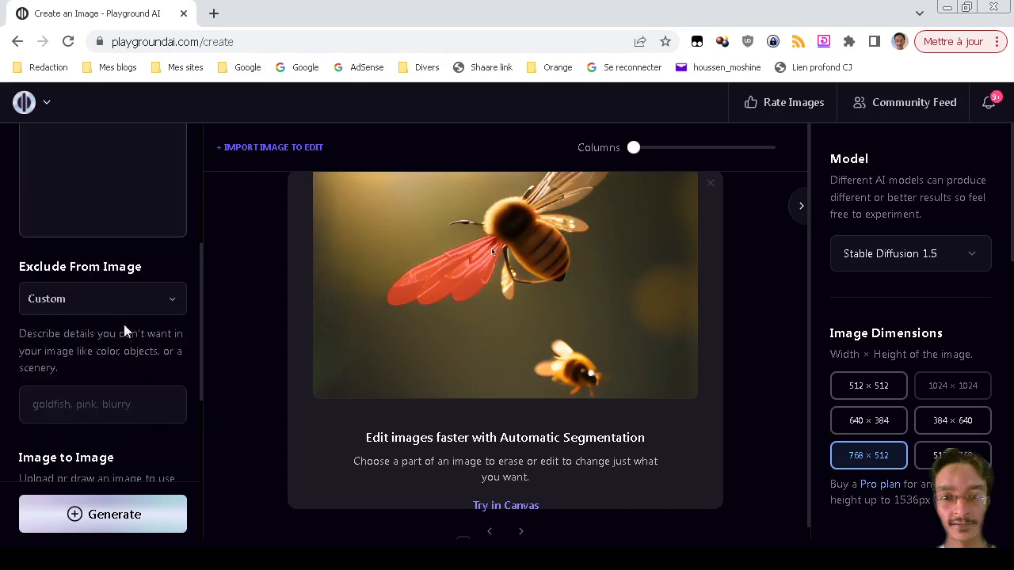
click(70, 302)
click(70, 300)
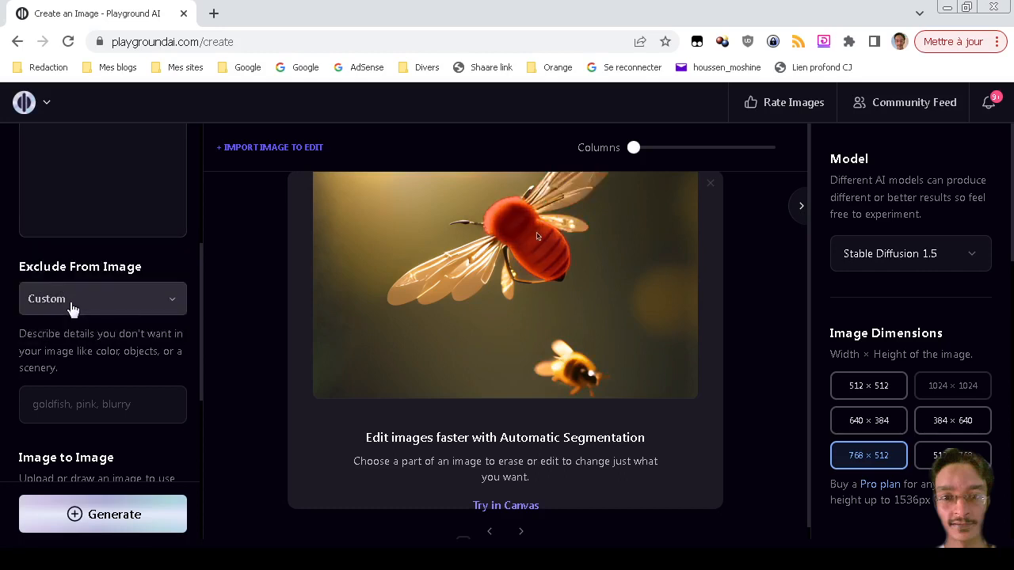
click(173, 307)
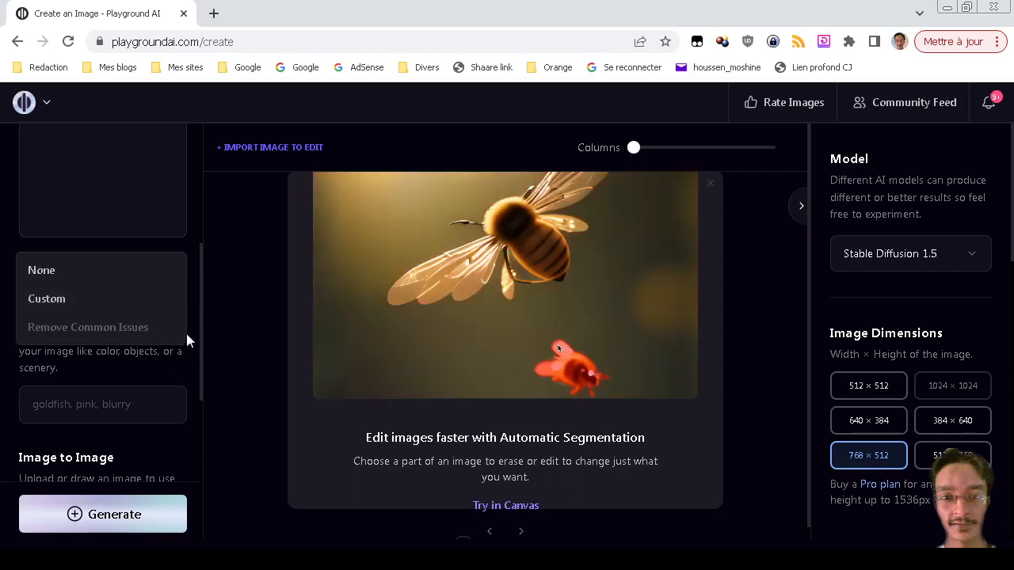
click(156, 301)
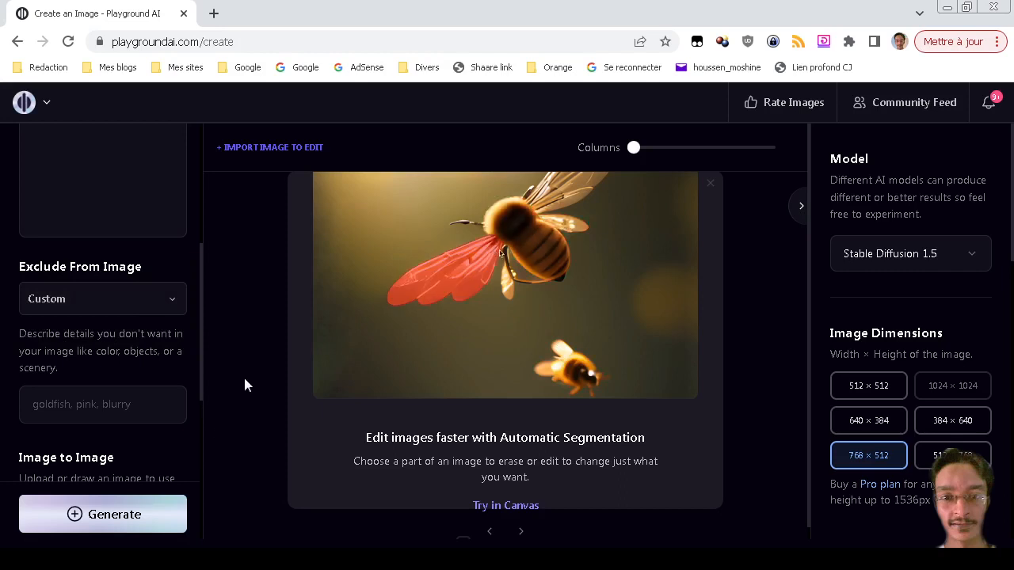
click(141, 522)
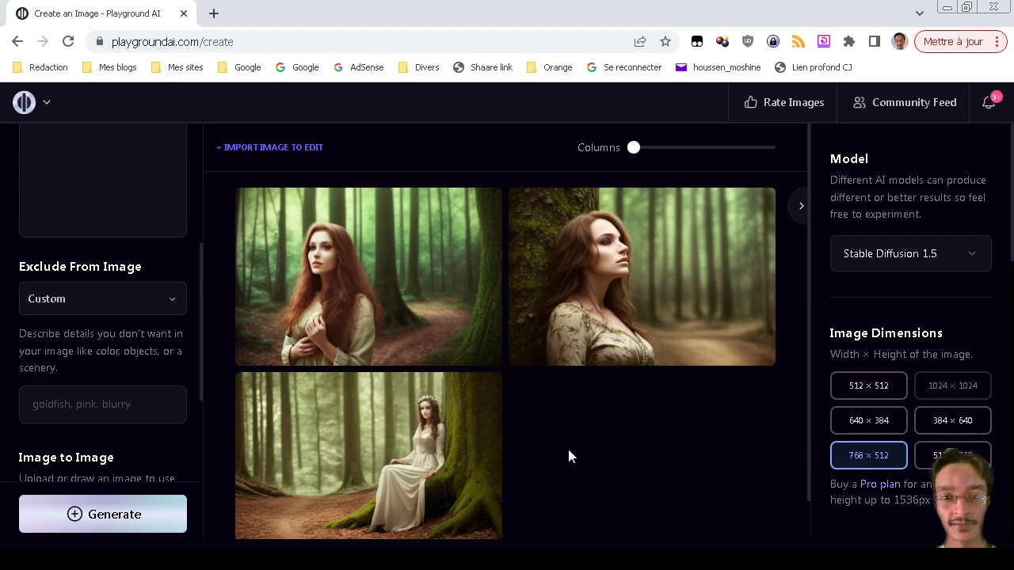
Scroll the left panel back up to the Filter section after the forest images finish.
scroll(135, 330, up, 3)
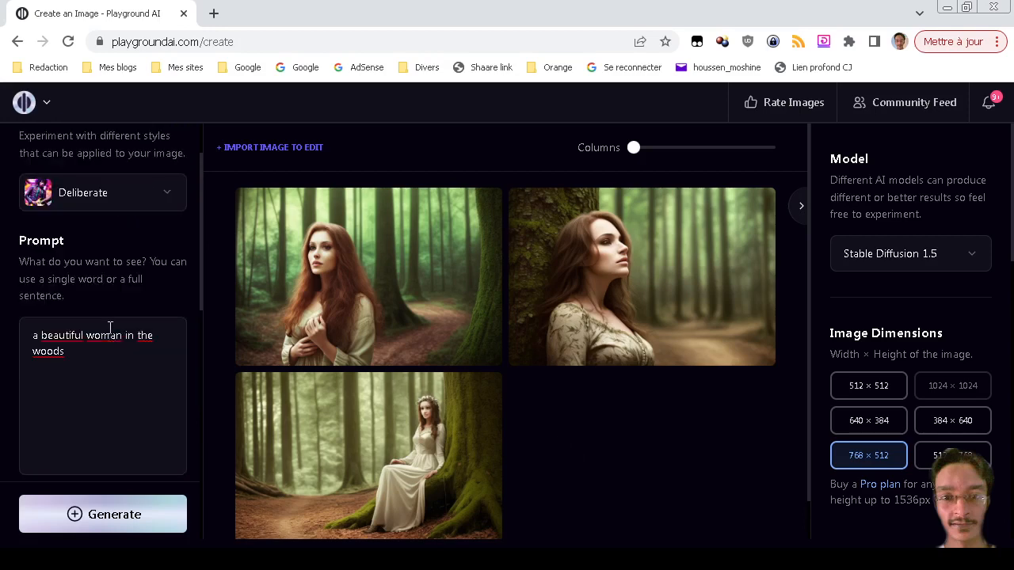
scroll(110, 328, up, 1)
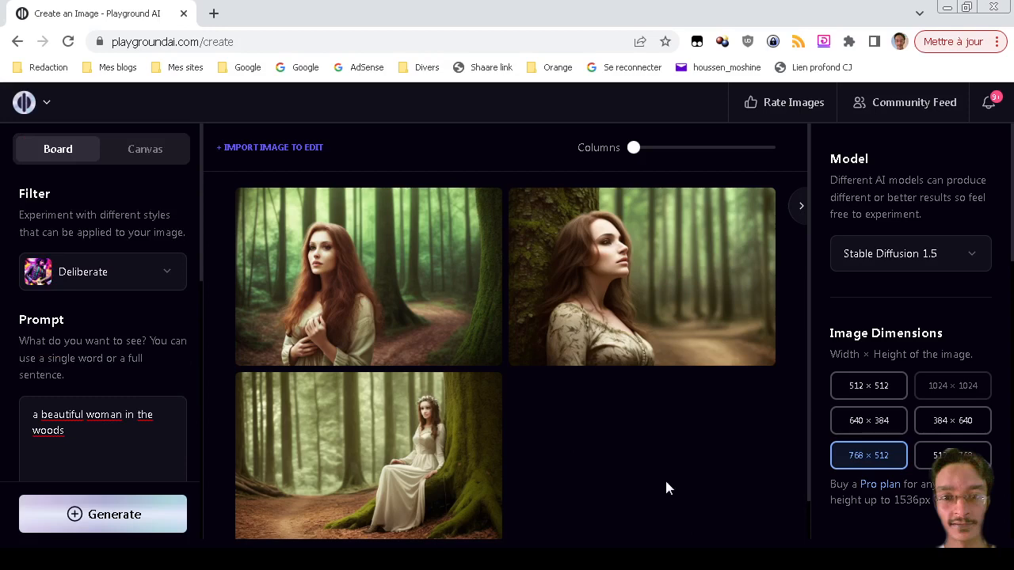
Set the style filter to None and generate new woods images.
click(103, 273)
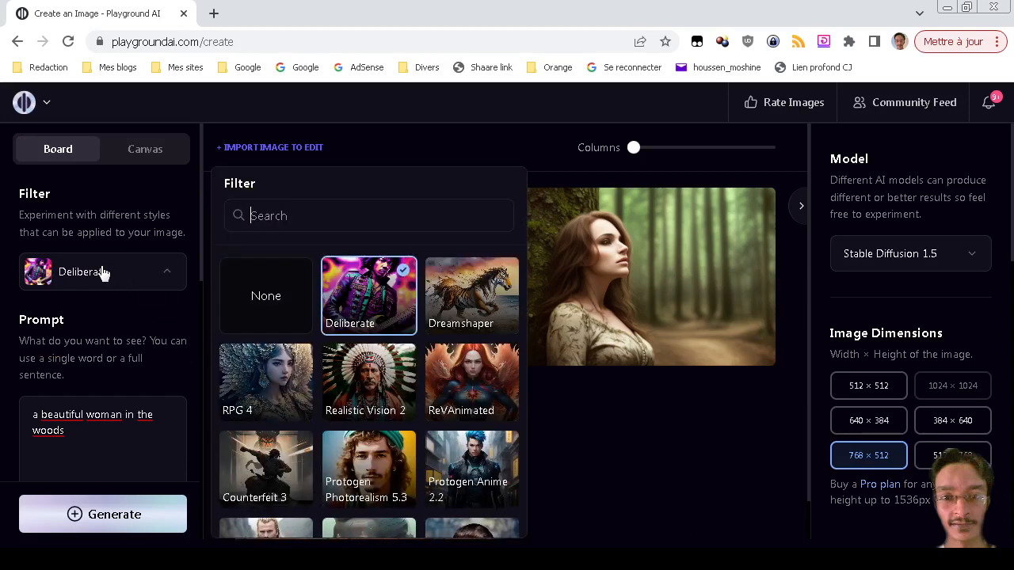
click(270, 304)
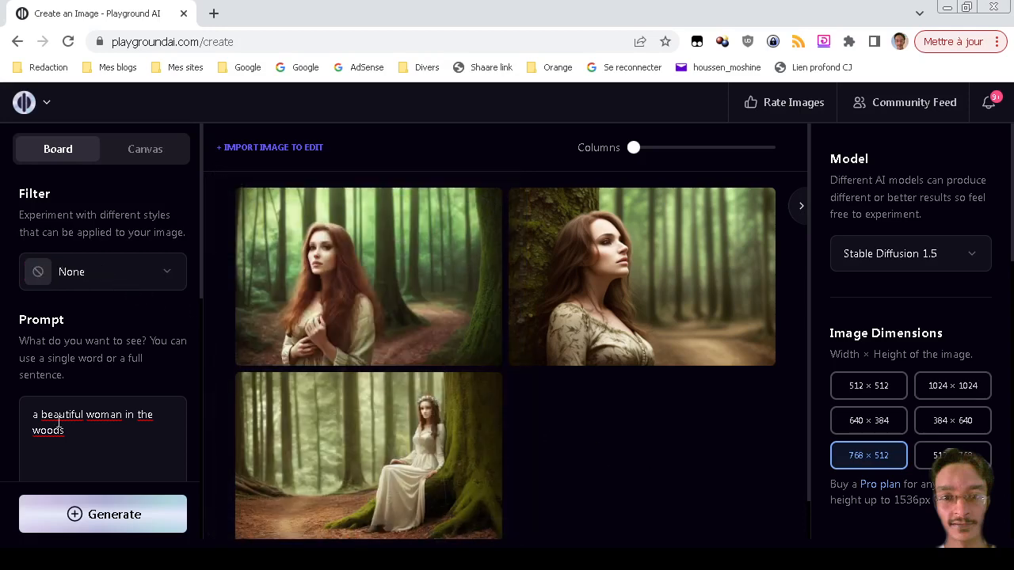
click(132, 514)
scroll(454, 419, down, 1)
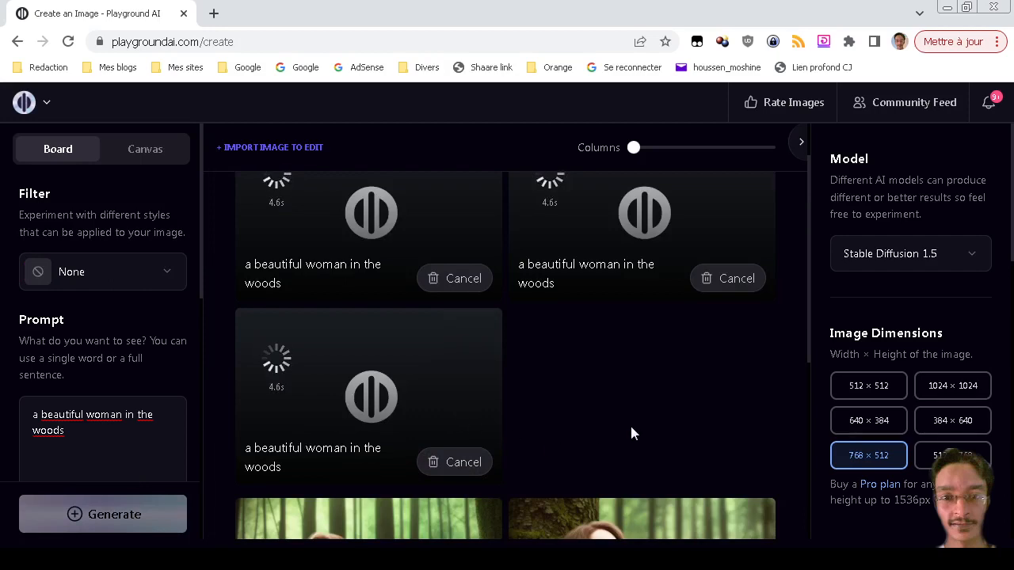
scroll(615, 509, up, 4)
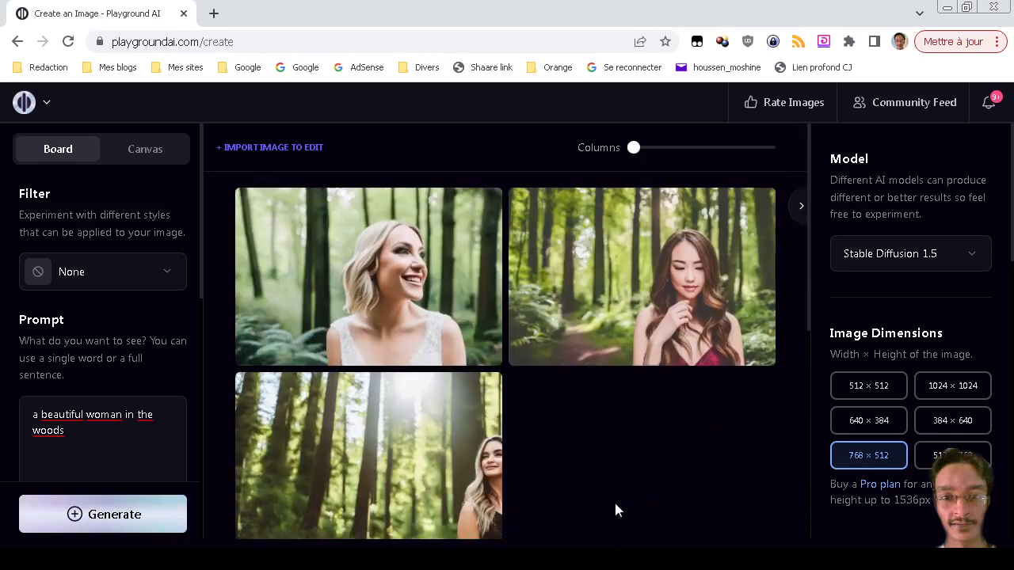
Enlarge the second forest image and close the preview.
mouse_move(704, 228)
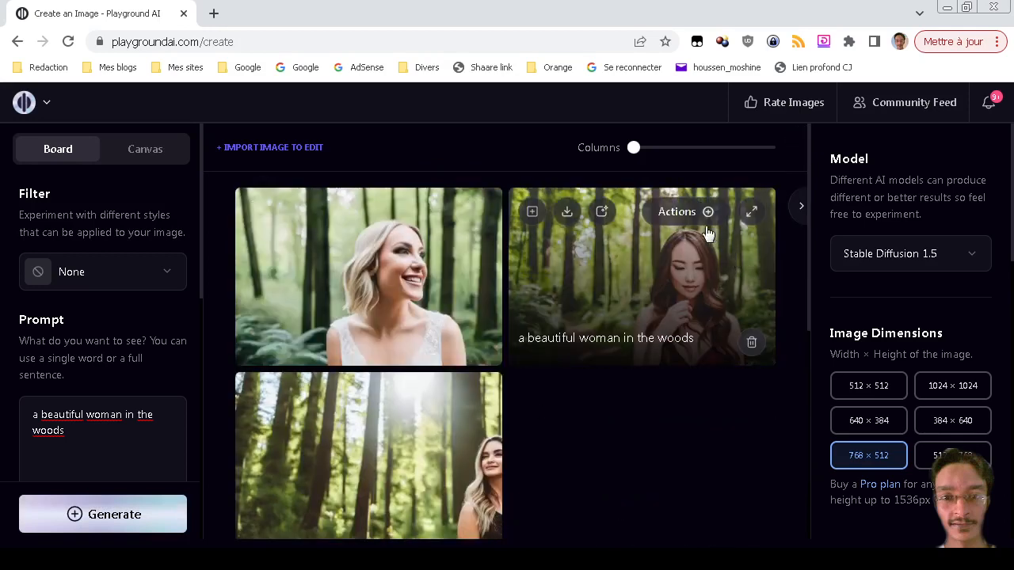
click(751, 214)
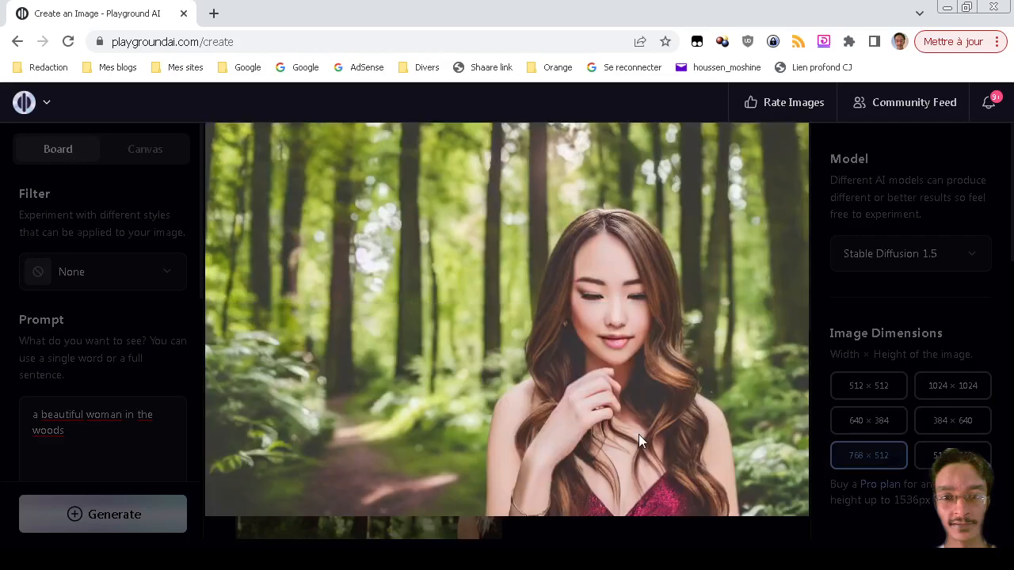
key(Escape)
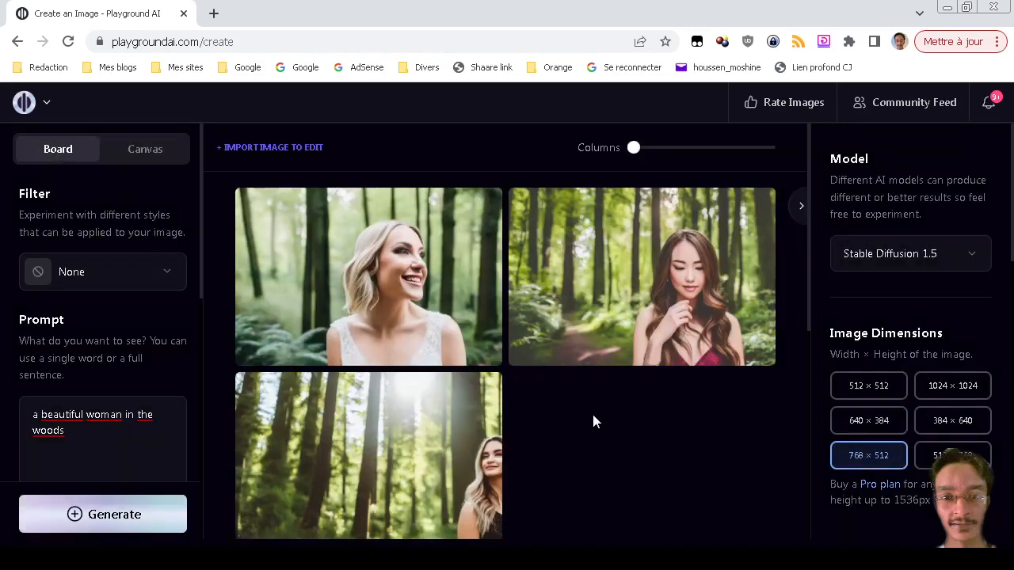
Generate another batch and view the red-haired woman image enlarged.
scroll(594, 420, down, 1)
click(148, 522)
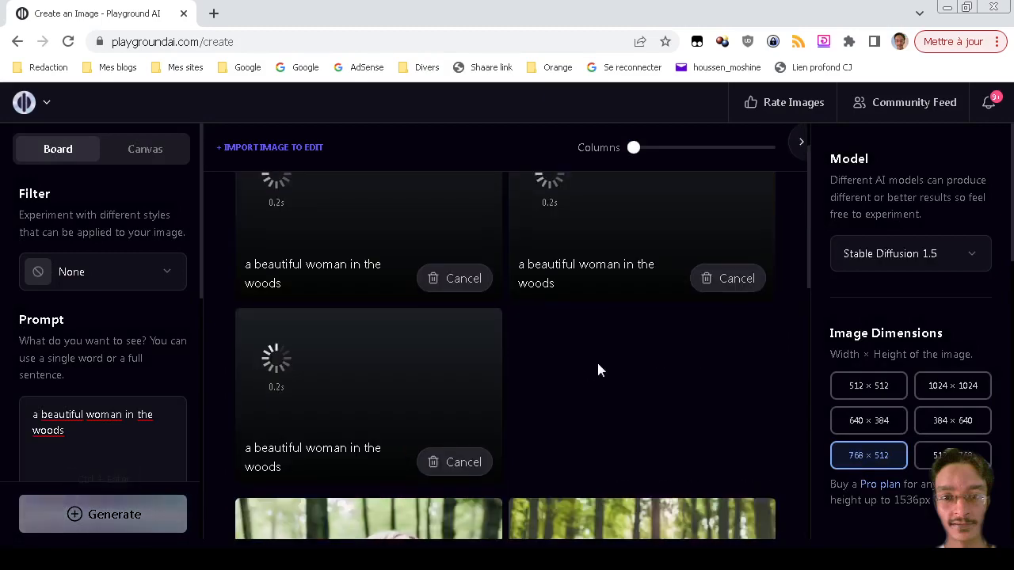
scroll(586, 487, down, 2)
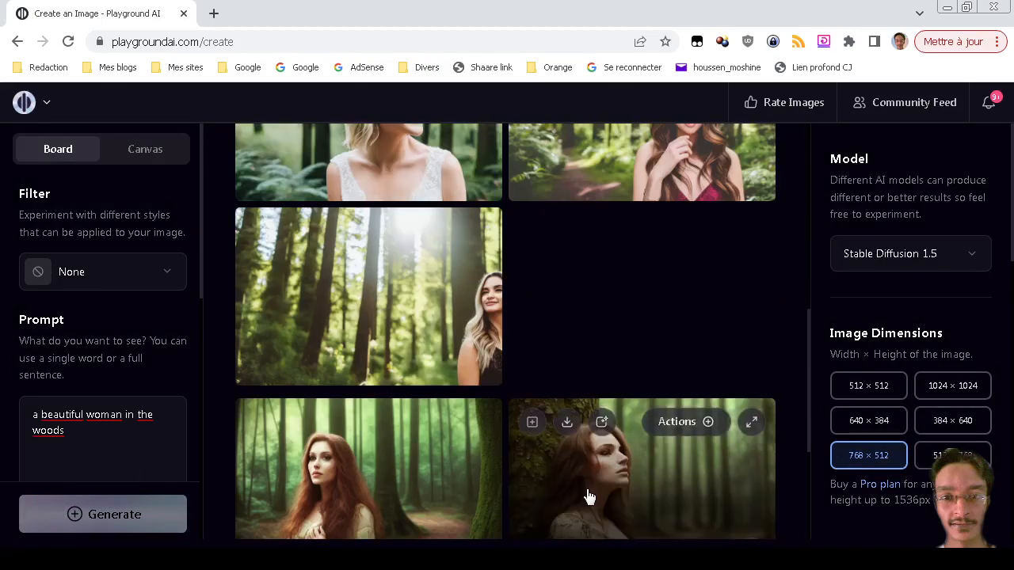
scroll(589, 496, down, 3)
scroll(586, 495, up, 2)
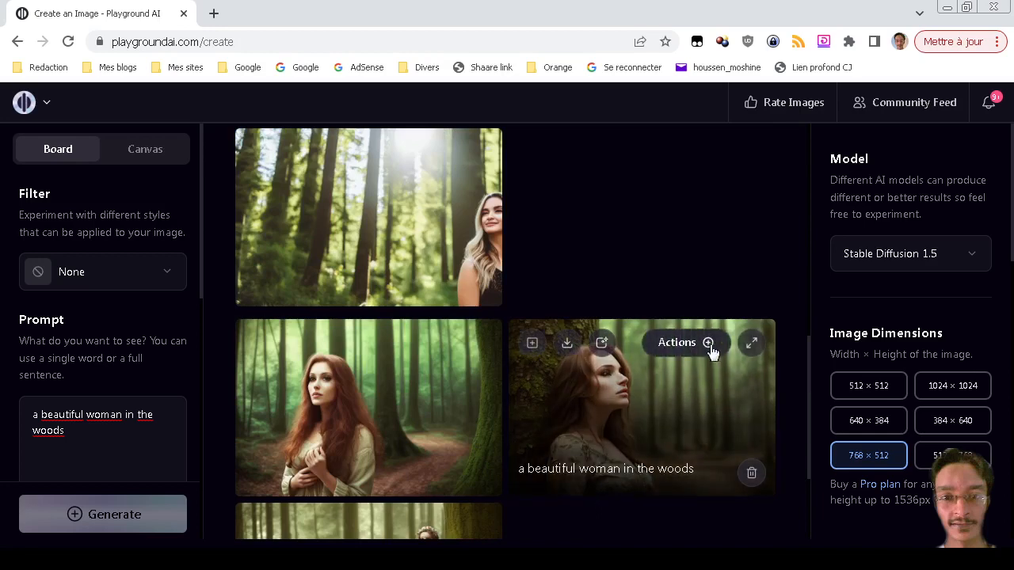
click(752, 346)
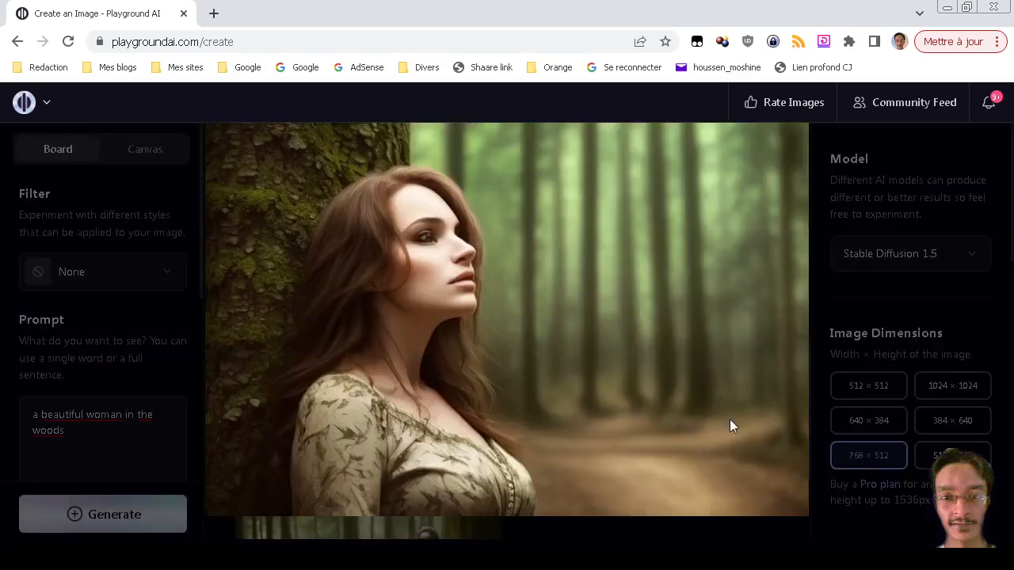
click(446, 355)
scroll(575, 437, up, 8)
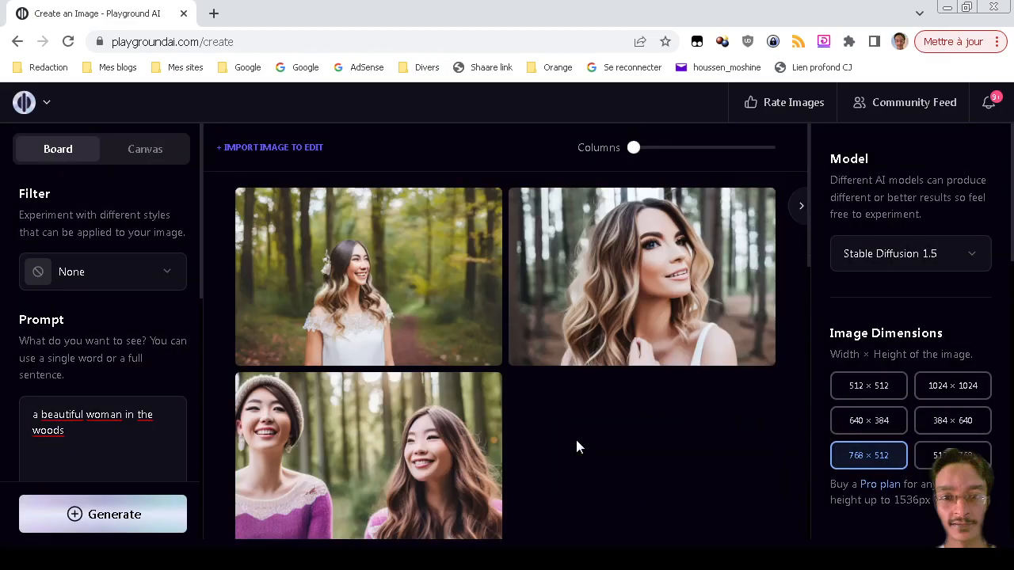
scroll(576, 439, down, 2)
scroll(576, 439, up, 2)
Switch the model to Stable Diffusion XL.
click(877, 269)
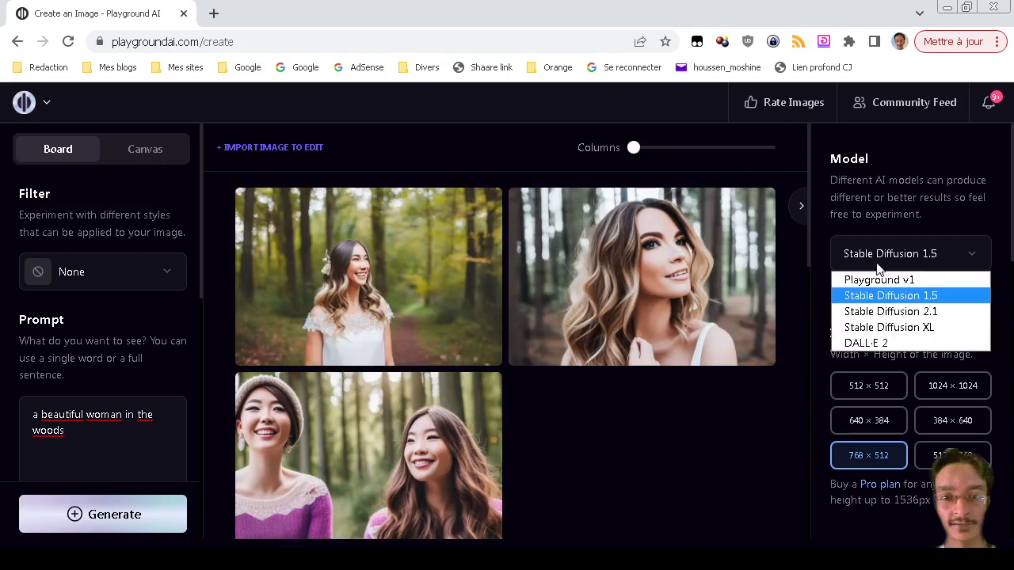
click(870, 326)
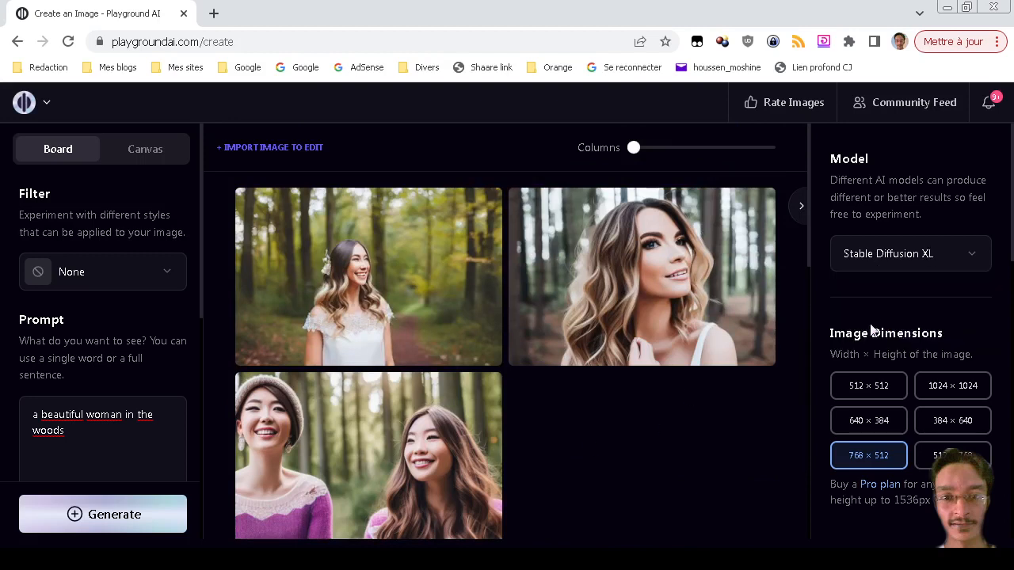
click(122, 426)
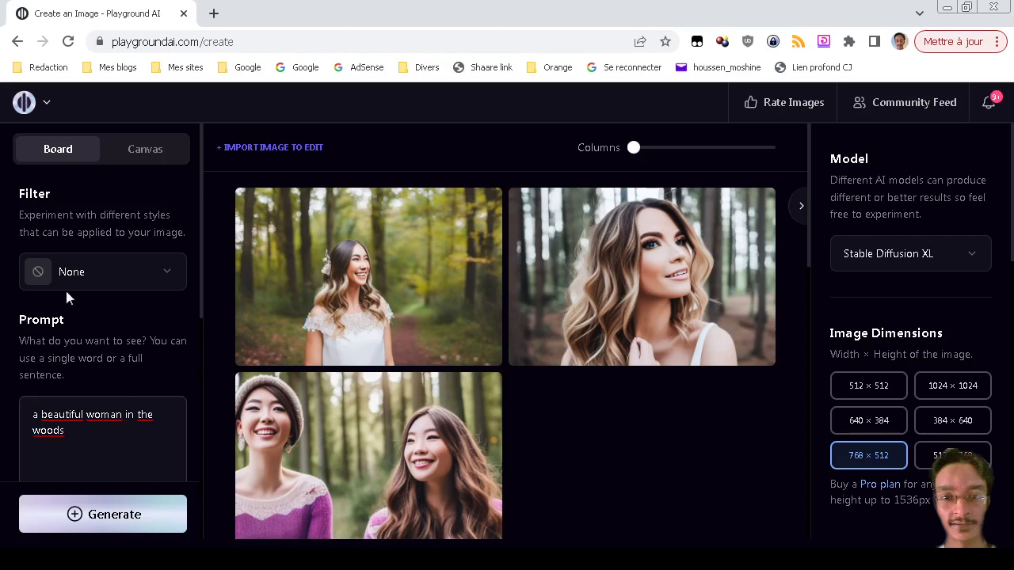
Keep no style filter and generate woods images with Stable Diffusion XL.
click(93, 286)
click(93, 285)
scroll(1, 348, down, 3)
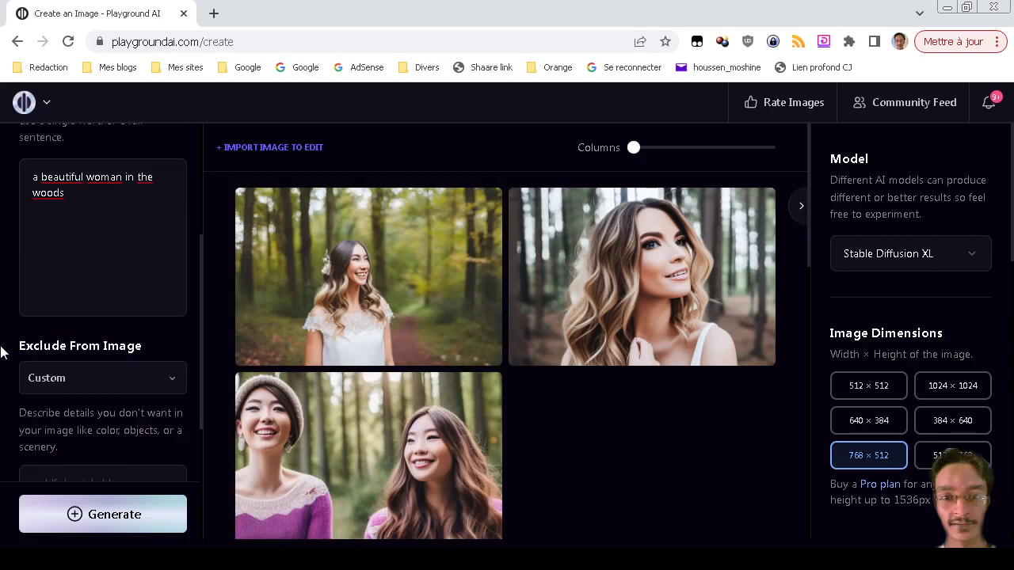
scroll(2, 346, down, 2)
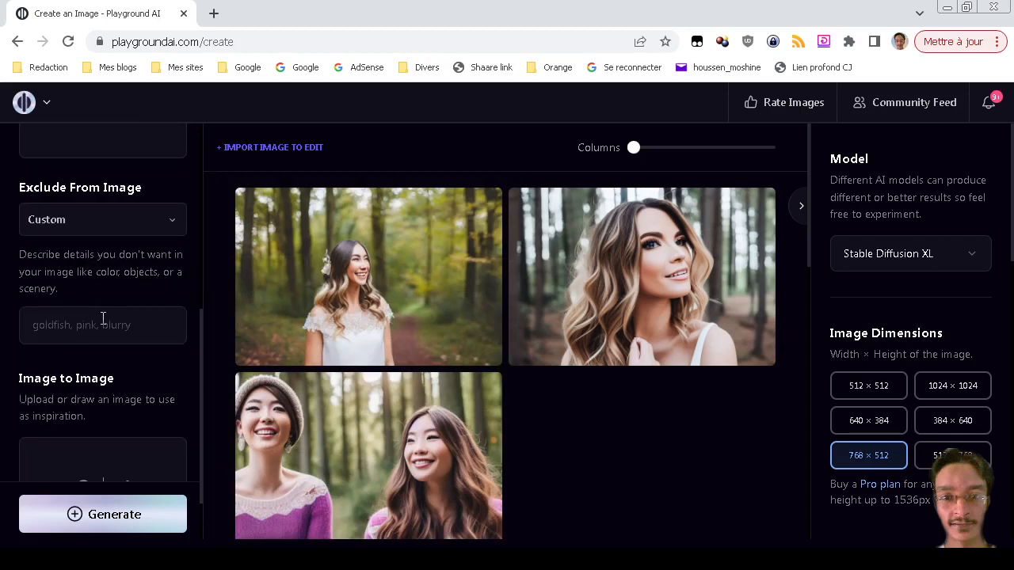
click(134, 516)
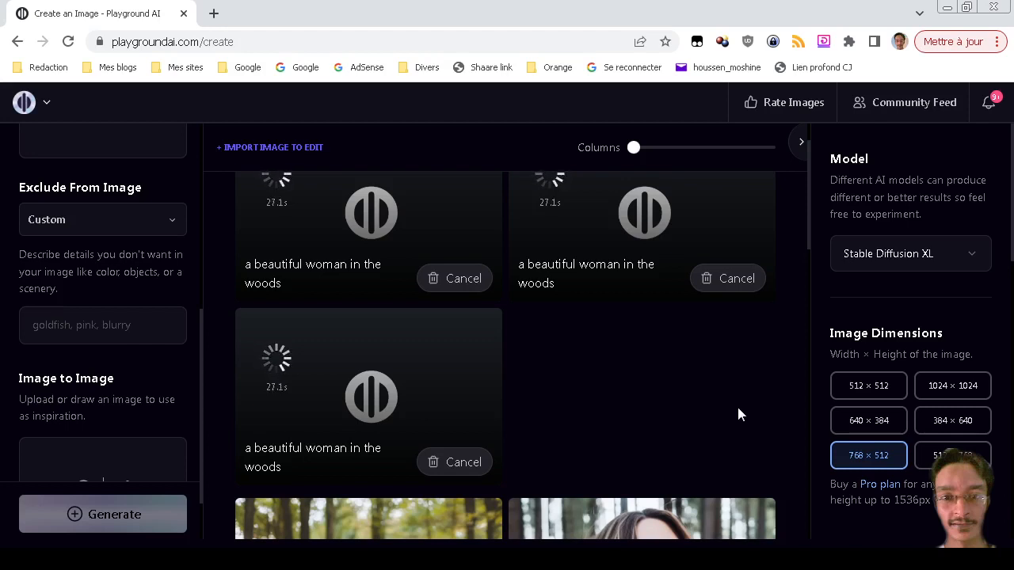
Browse the results and view the brown-coated woman image enlarged.
scroll(737, 415, down, 5)
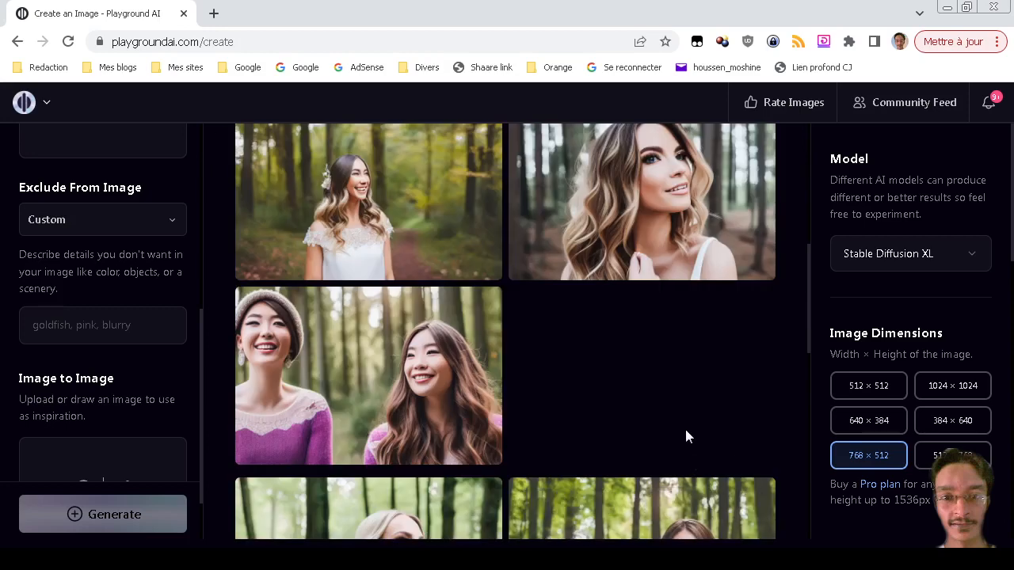
scroll(111, 419, down, 1)
scroll(111, 420, up, 2)
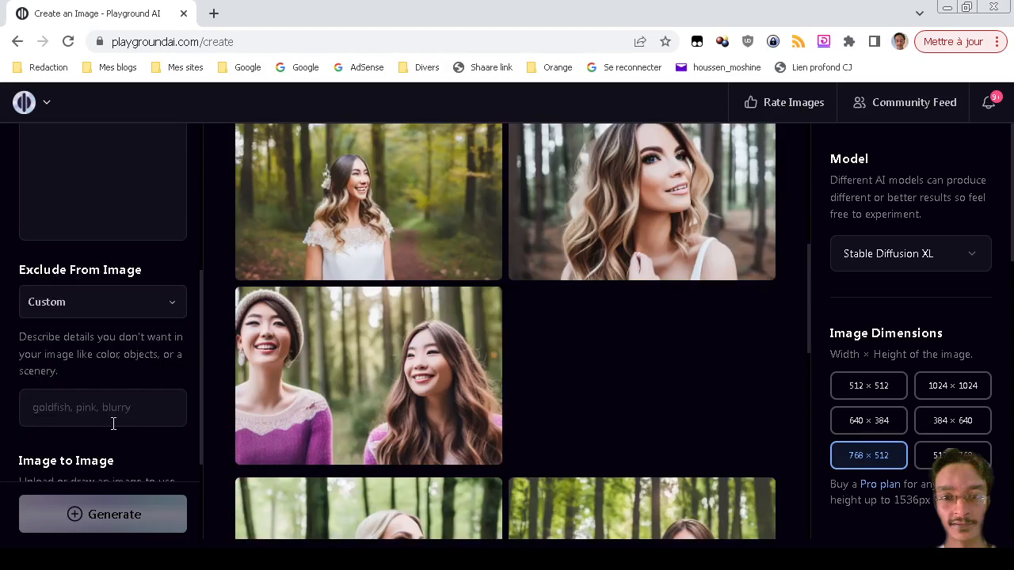
scroll(114, 422, up, 3)
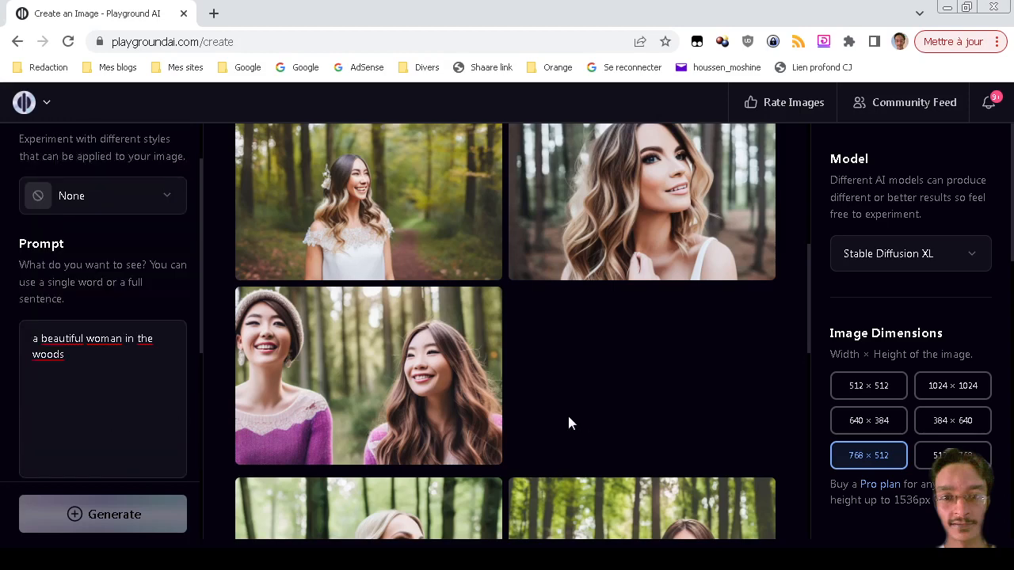
scroll(567, 423, up, 1)
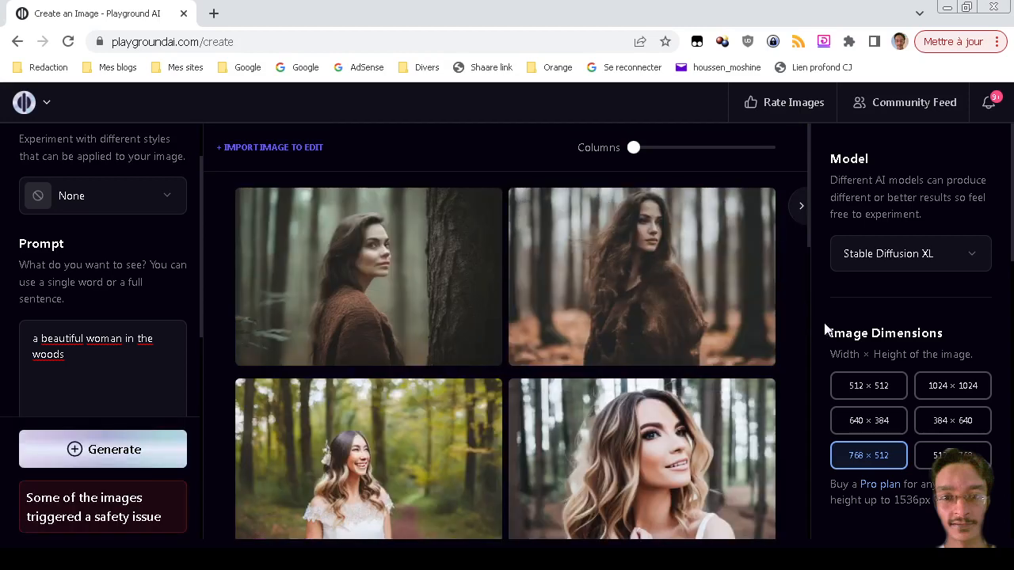
scroll(824, 329, down, 2)
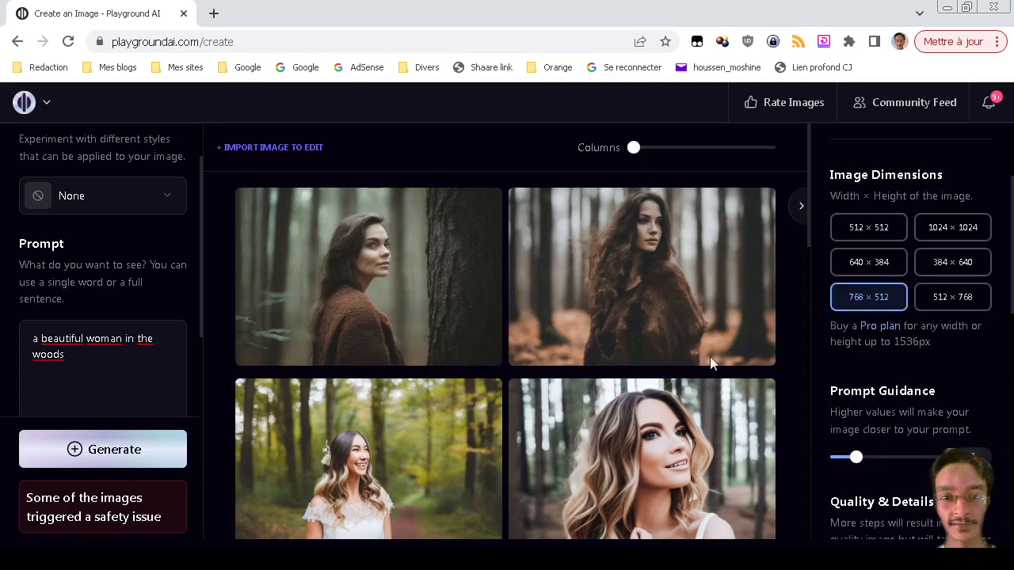
scroll(715, 362, down, 3)
scroll(716, 402, up, 3)
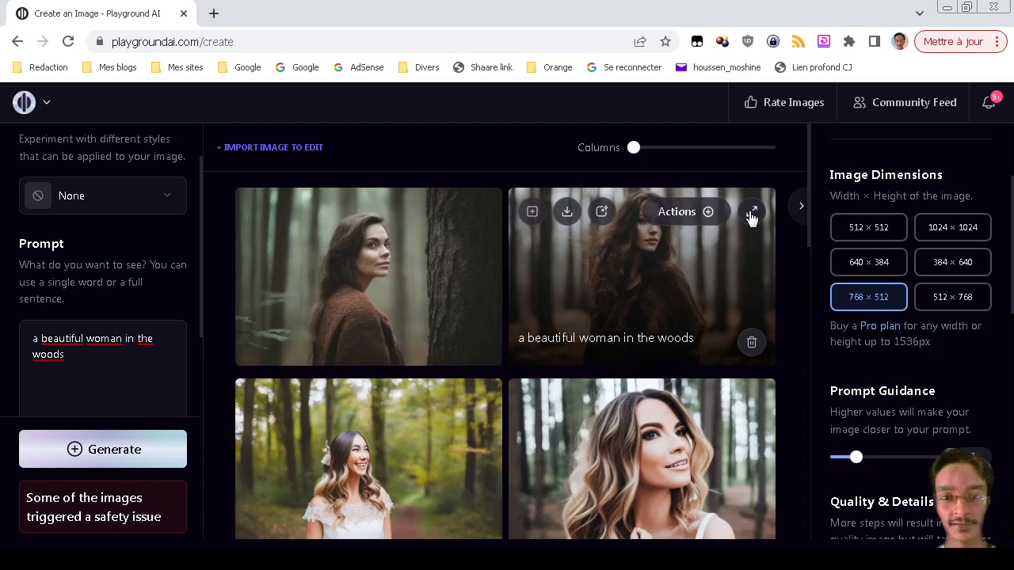
click(751, 215)
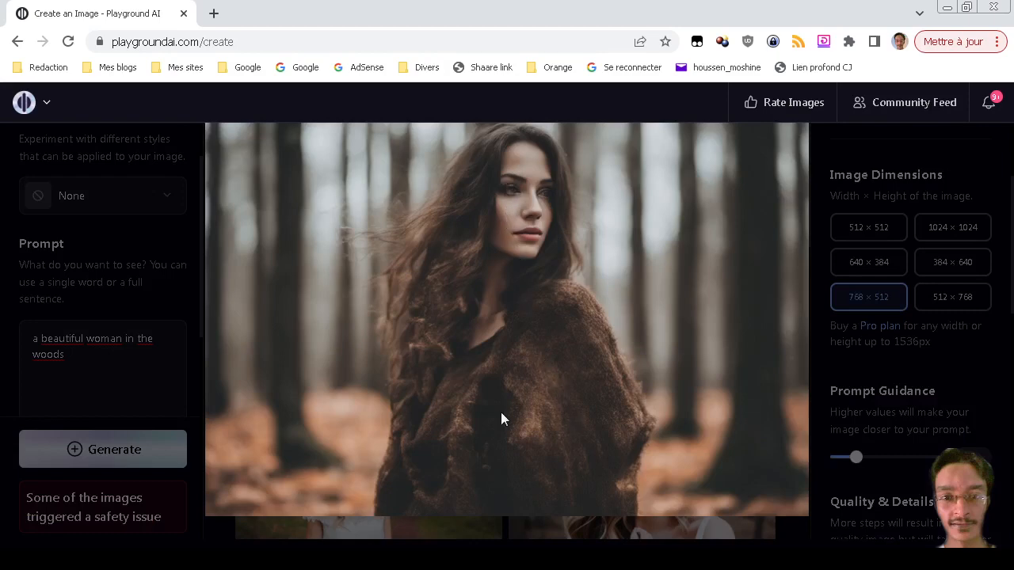
click(650, 294)
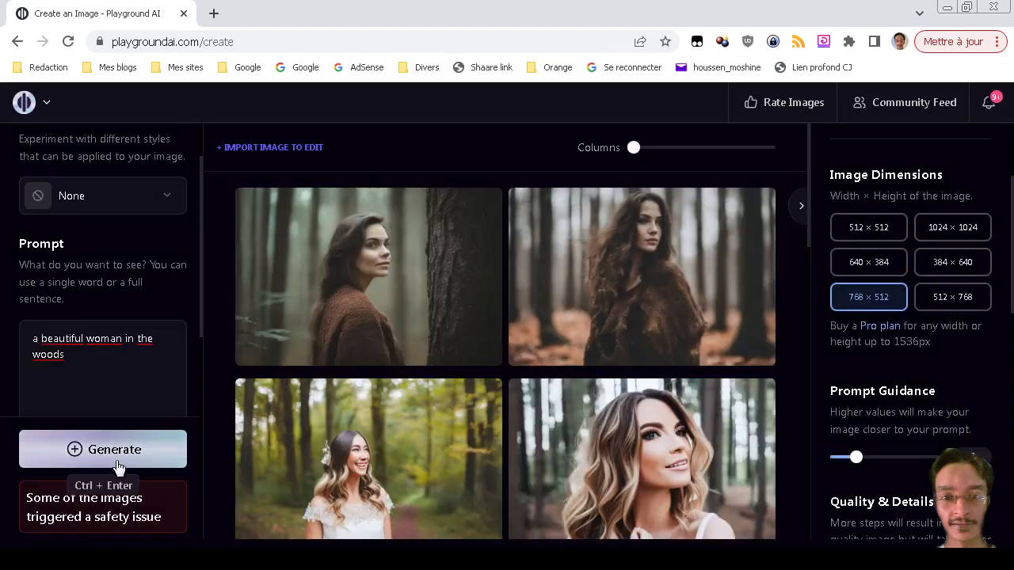
Generate another batch of woods images and scroll through the results.
click(117, 466)
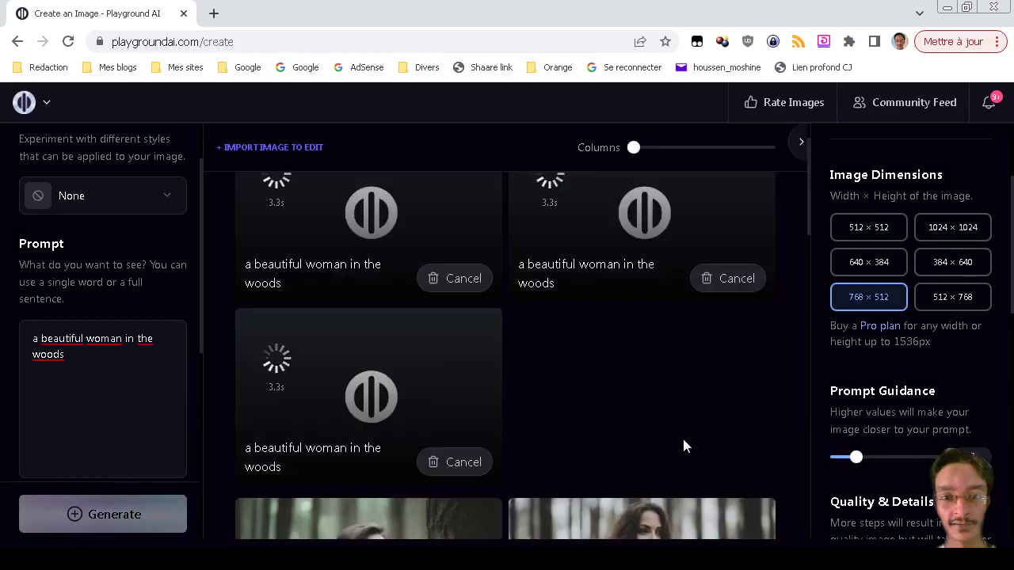
scroll(673, 435, down, 3)
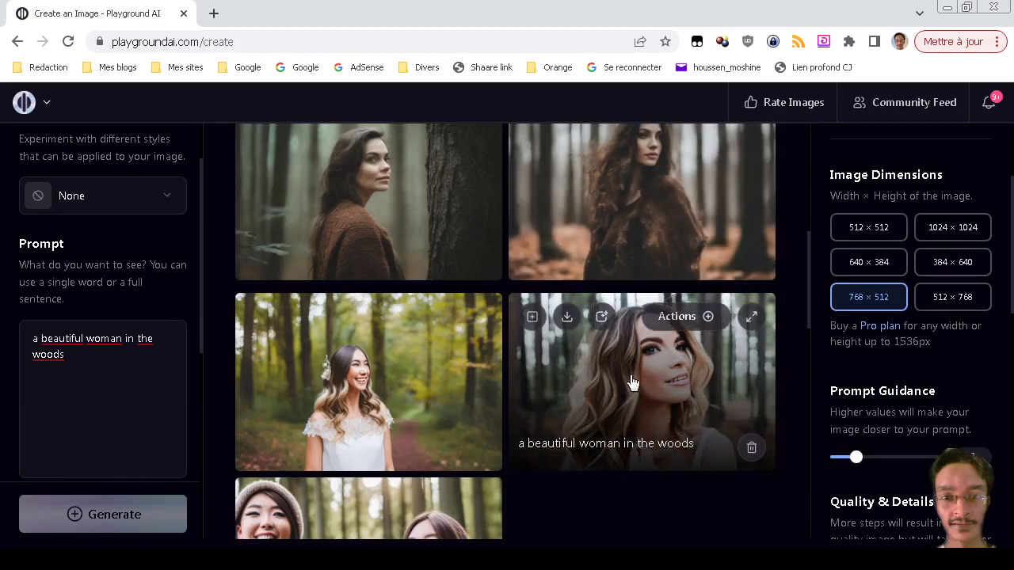
scroll(632, 381, down, 2)
scroll(632, 380, up, 3)
scroll(632, 380, down, 5)
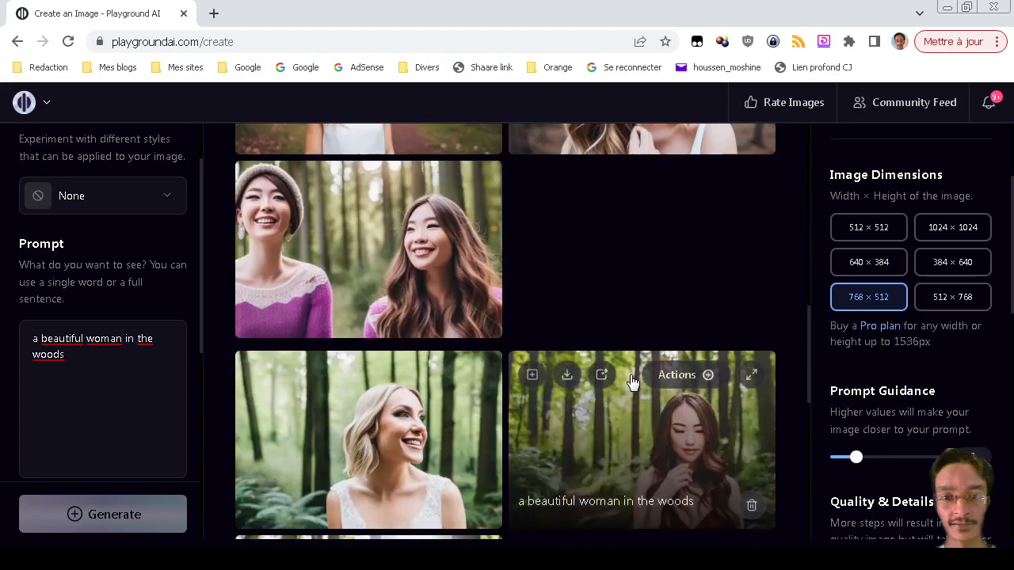
scroll(674, 457, down, 5)
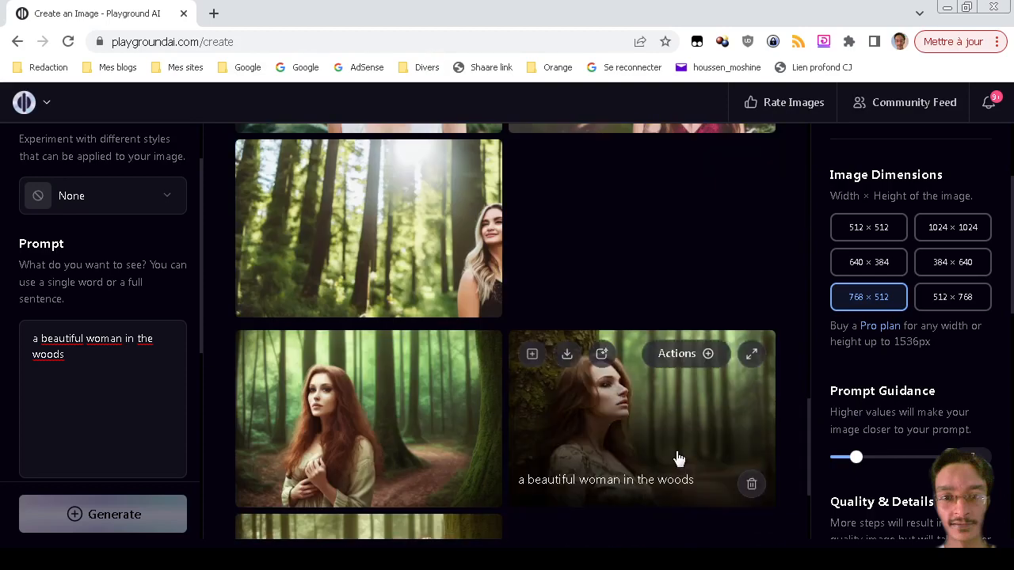
scroll(651, 417, up, 10)
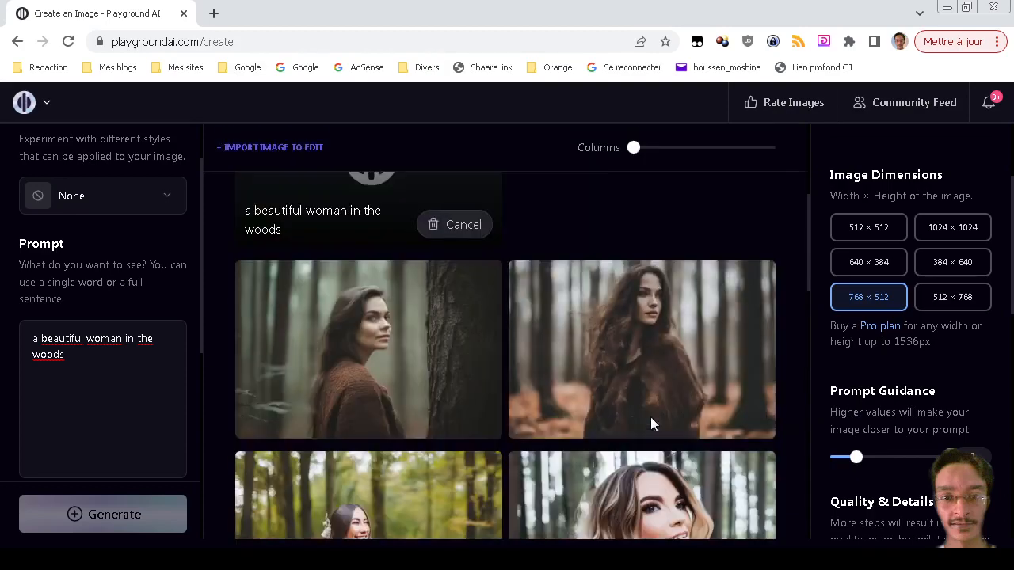
scroll(650, 424, down, 2)
scroll(650, 423, up, 2)
mouse_move(409, 315)
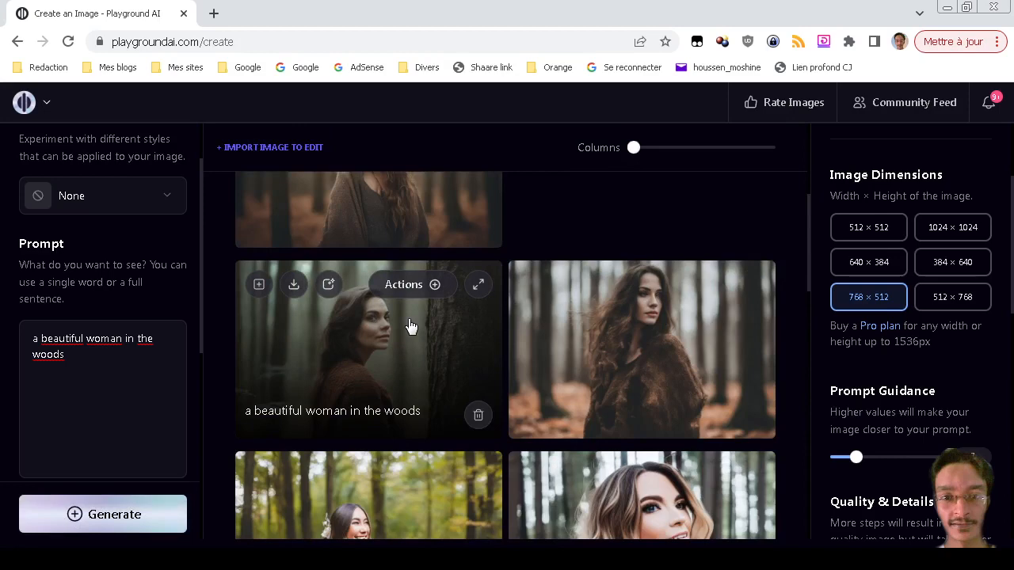
View the second new grey-knitwear image enlarged, then return to the prompt.
scroll(543, 351, up, 3)
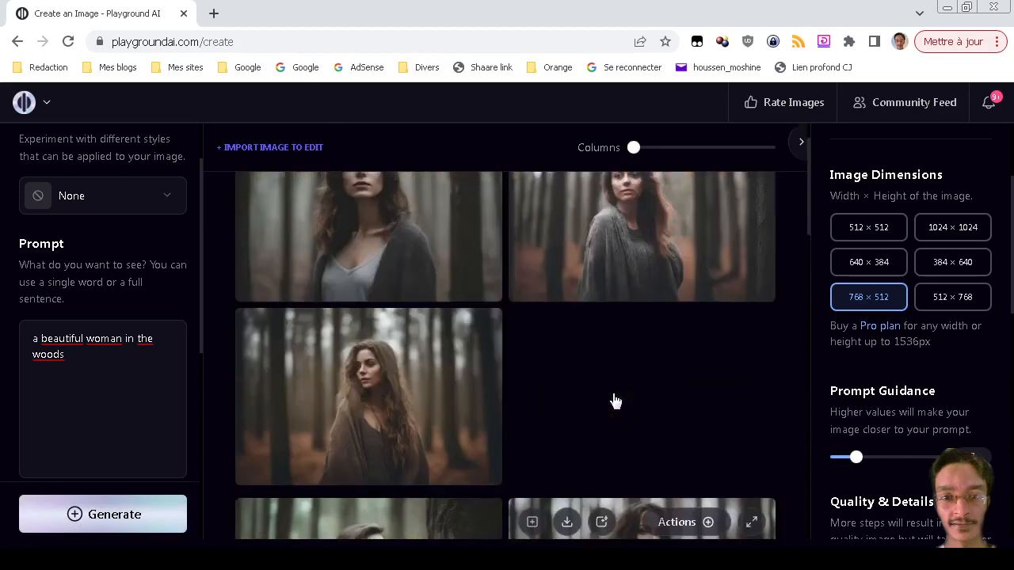
scroll(600, 441, up, 1)
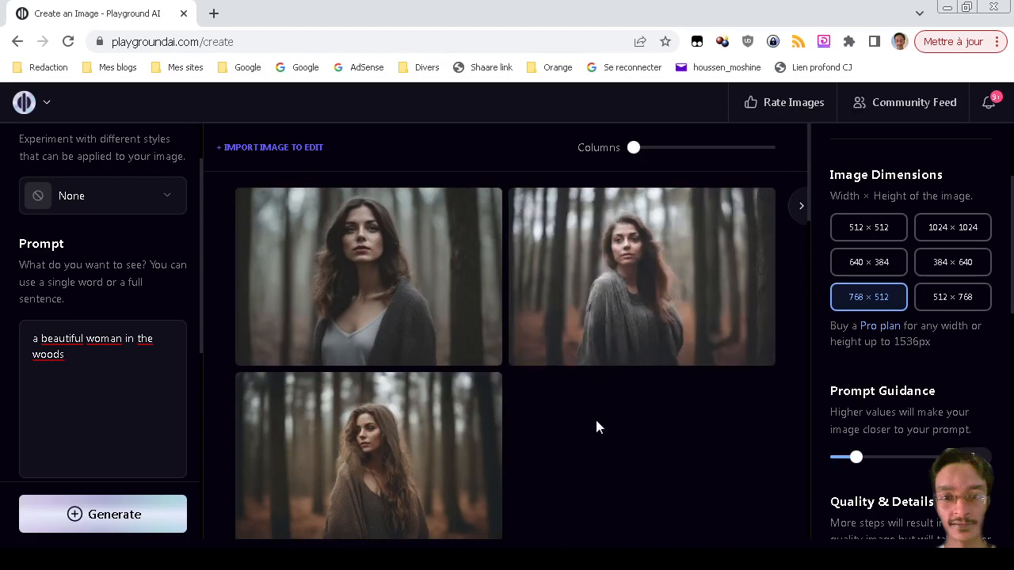
mouse_move(704, 267)
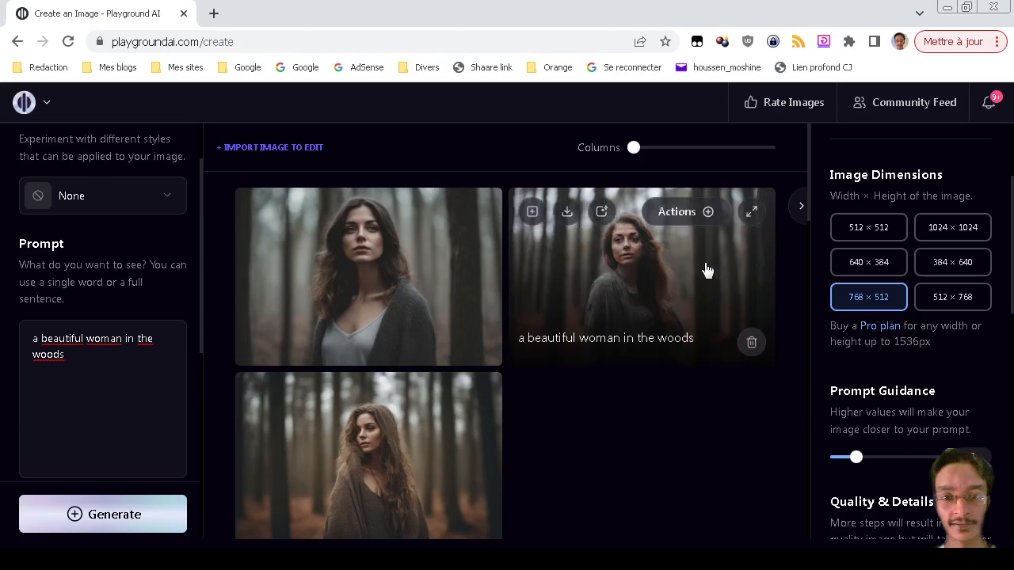
click(752, 214)
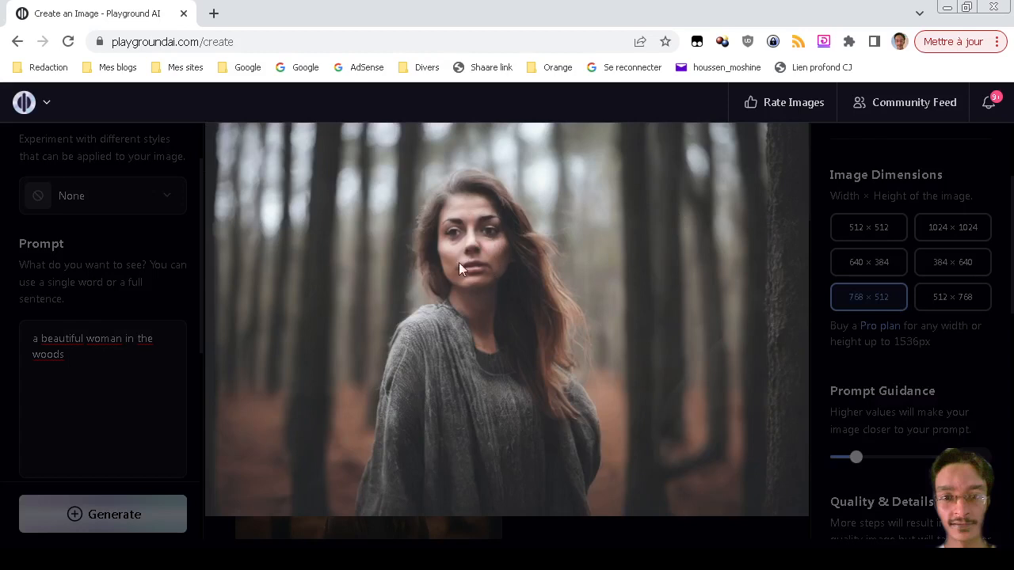
click(492, 316)
click(89, 390)
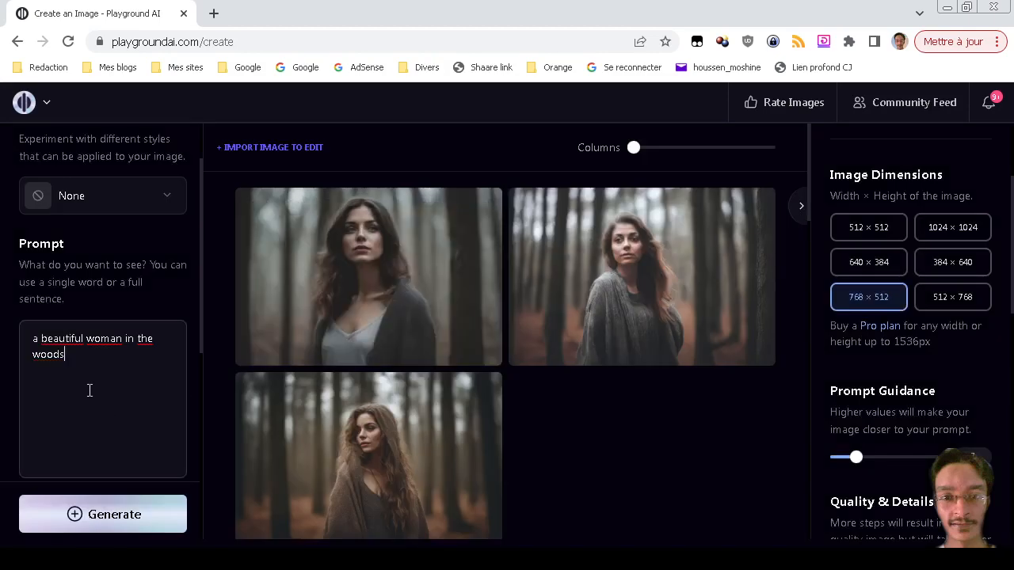
Change the prompt to 'portrait of a beautiful woman in the woods' and generate.
key(ctrl+Home)
text(portr)
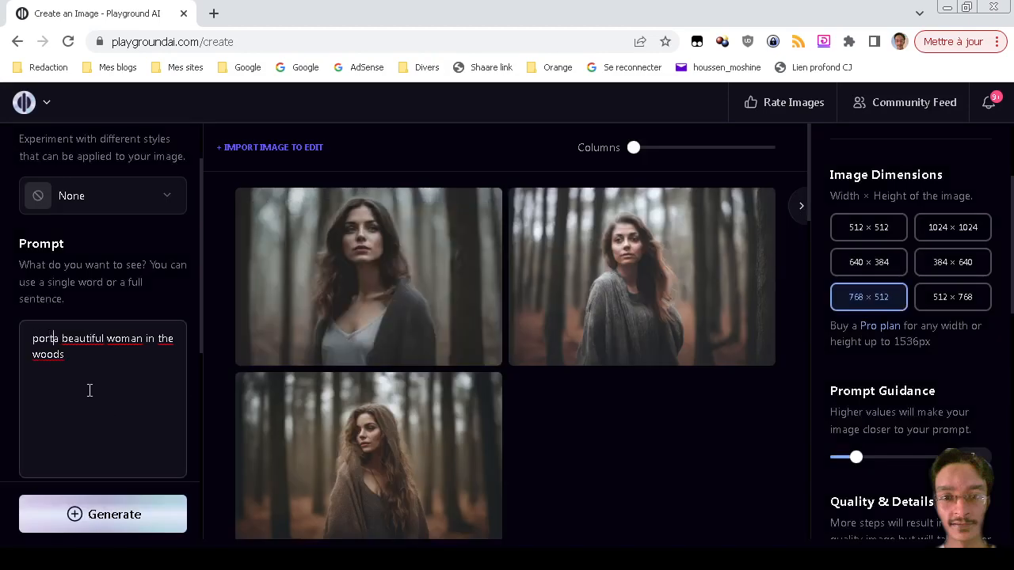
text(ait of)
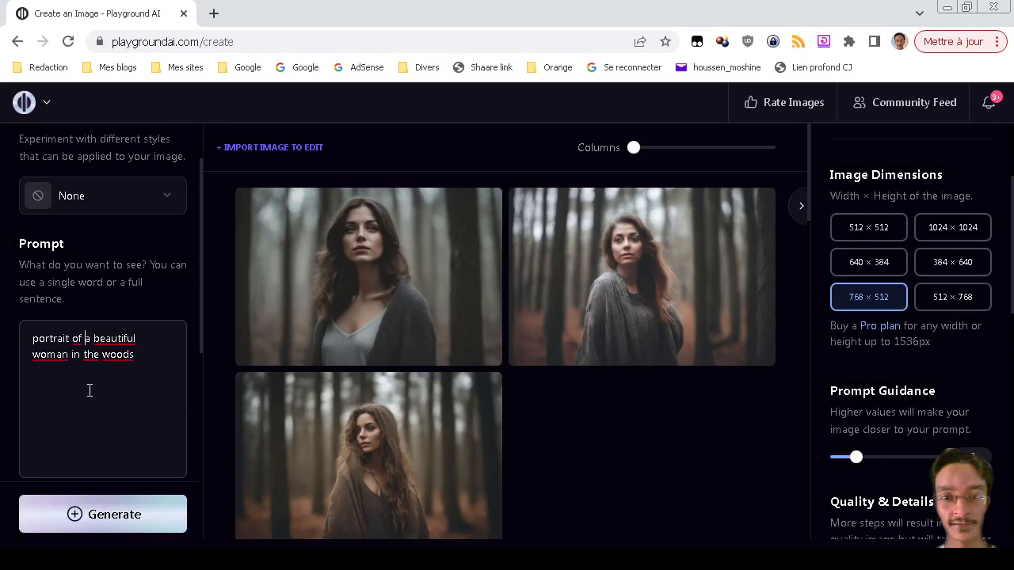
key(Return)
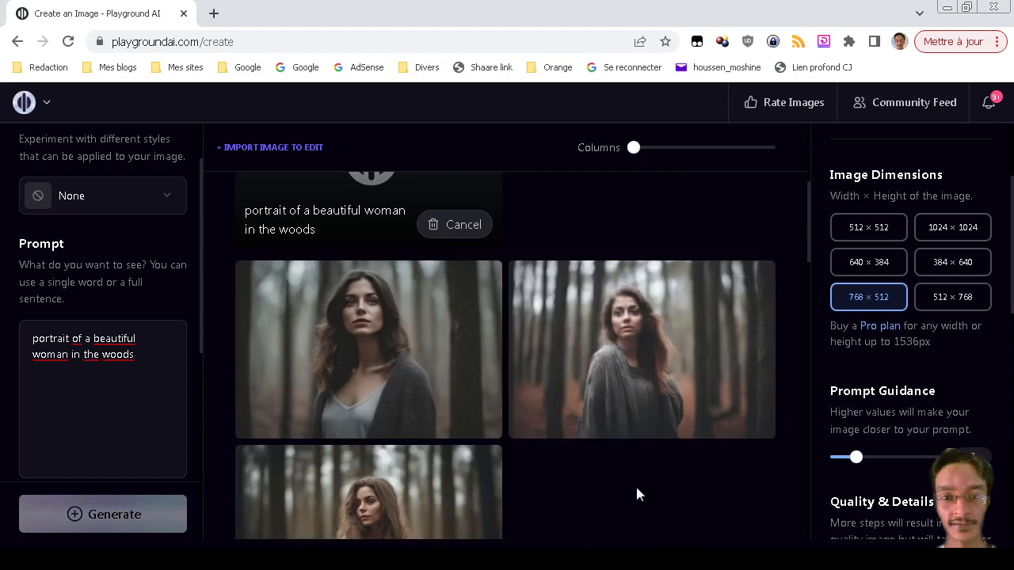
Enlarge the first and third new portraits, closing each preview.
click(478, 285)
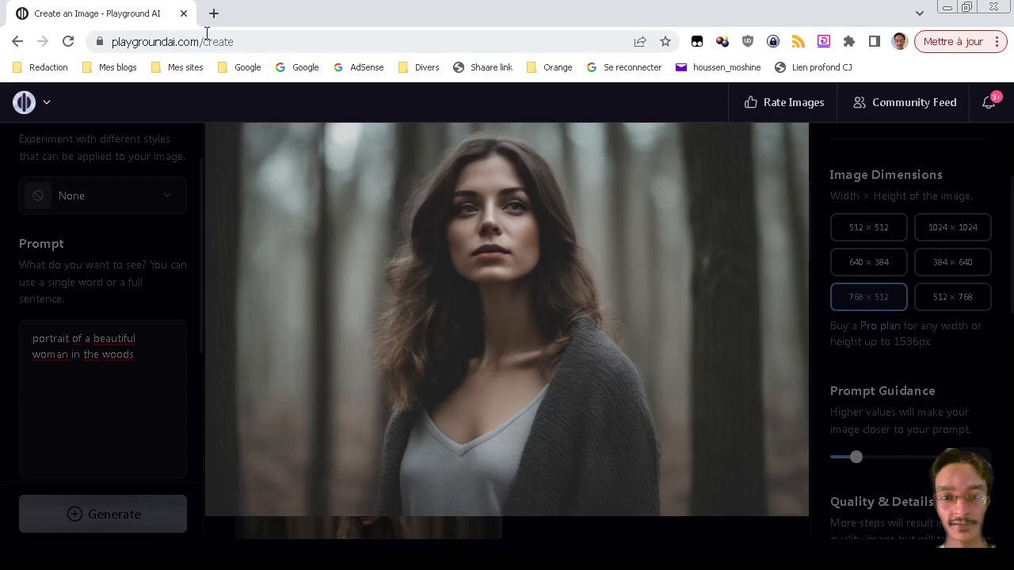
click(735, 304)
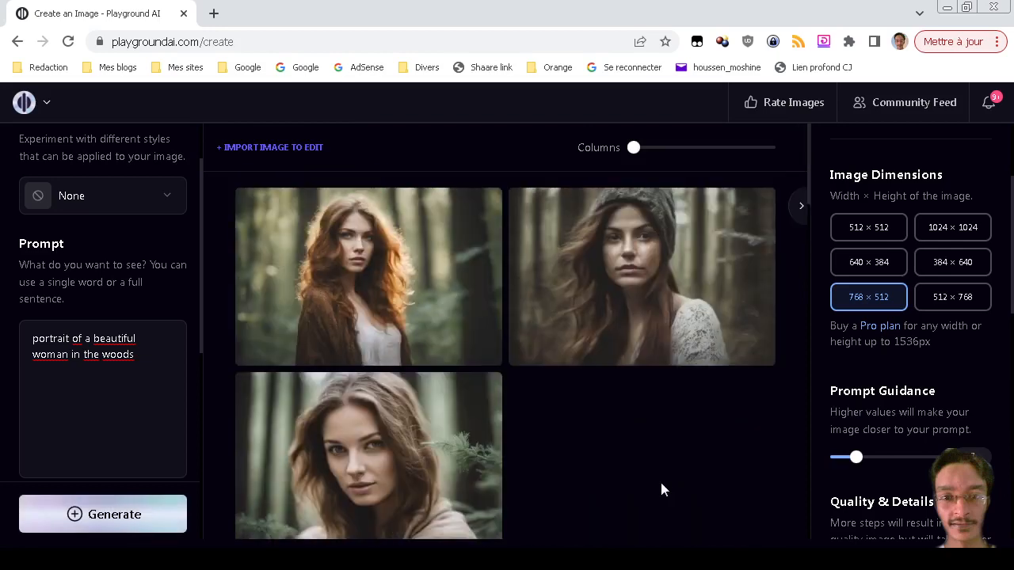
scroll(662, 489, down, 1)
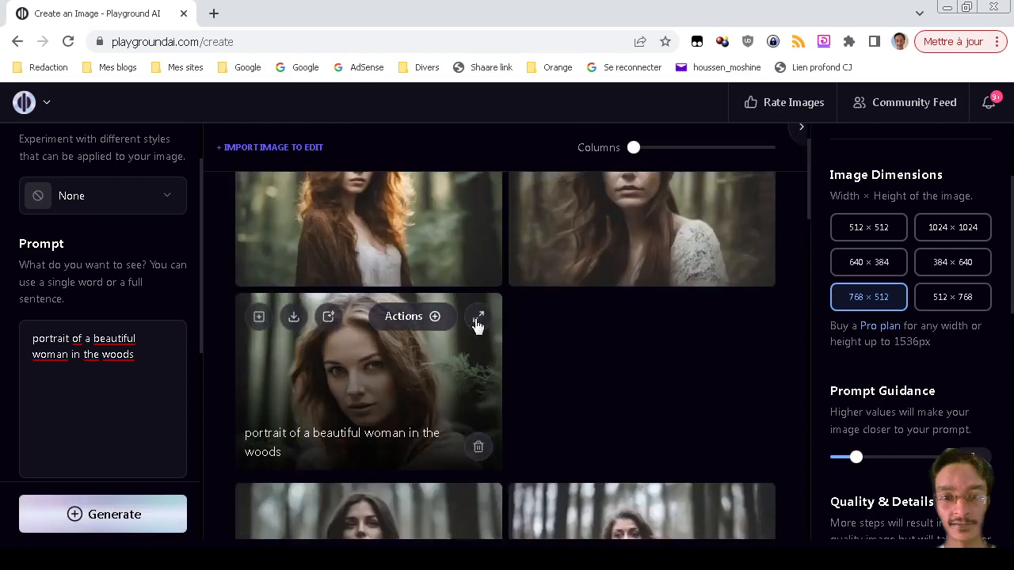
click(478, 318)
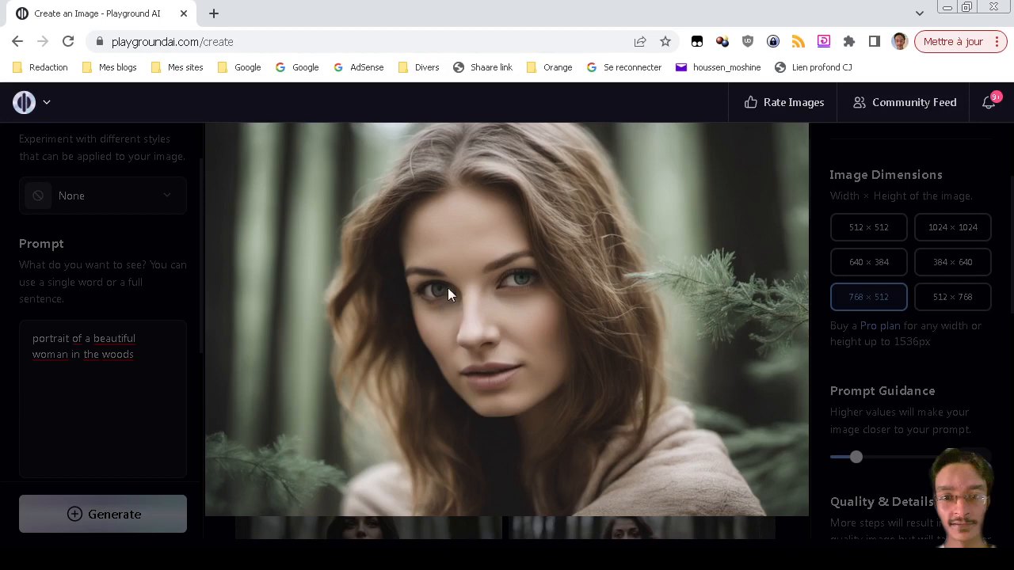
click(588, 402)
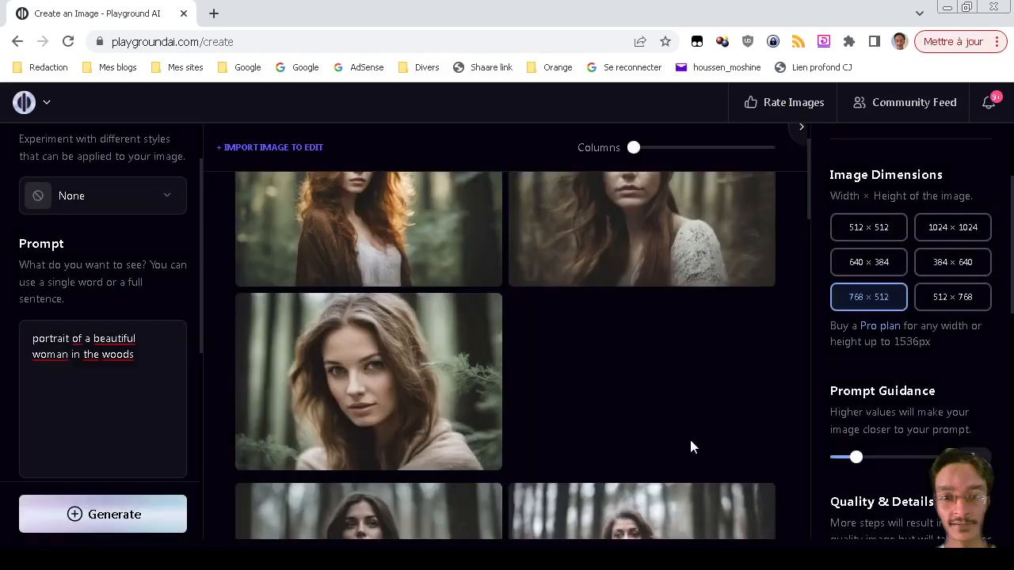
scroll(600, 373, up, 1)
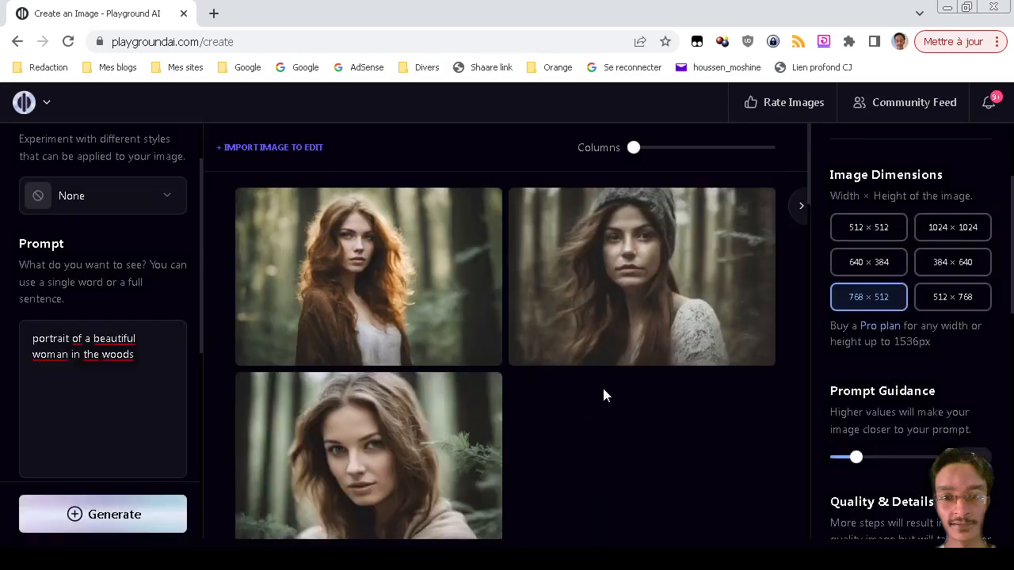
Replace the prompt with 'shaking hands' and generate.
triple_click(151, 355)
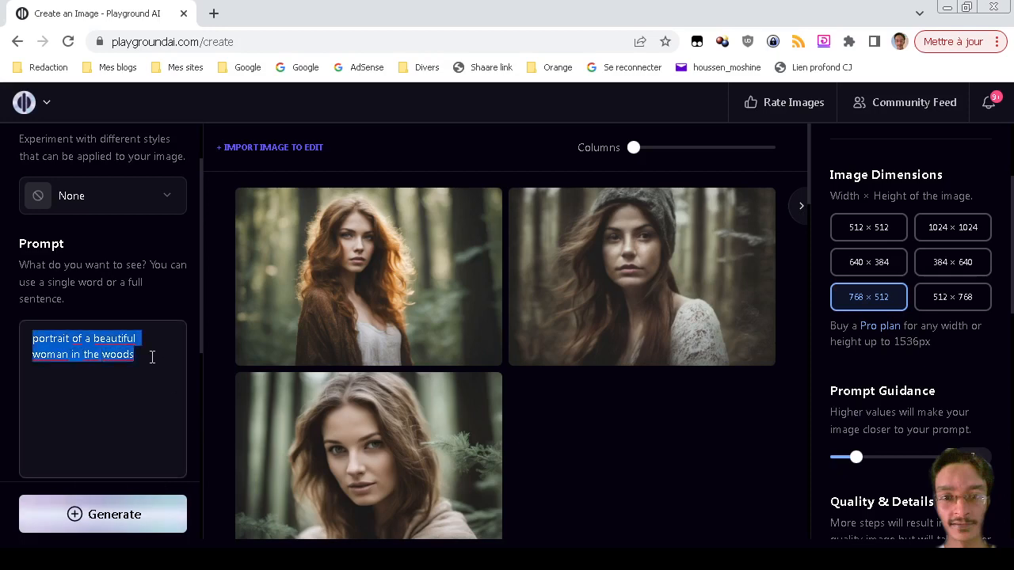
text(sha)
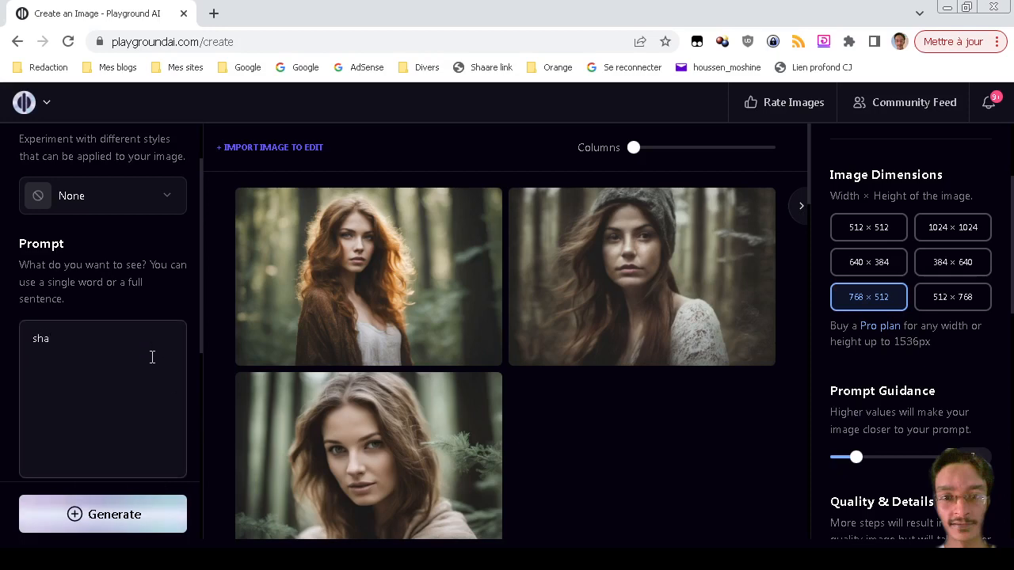
text(king hands)
key(Return)
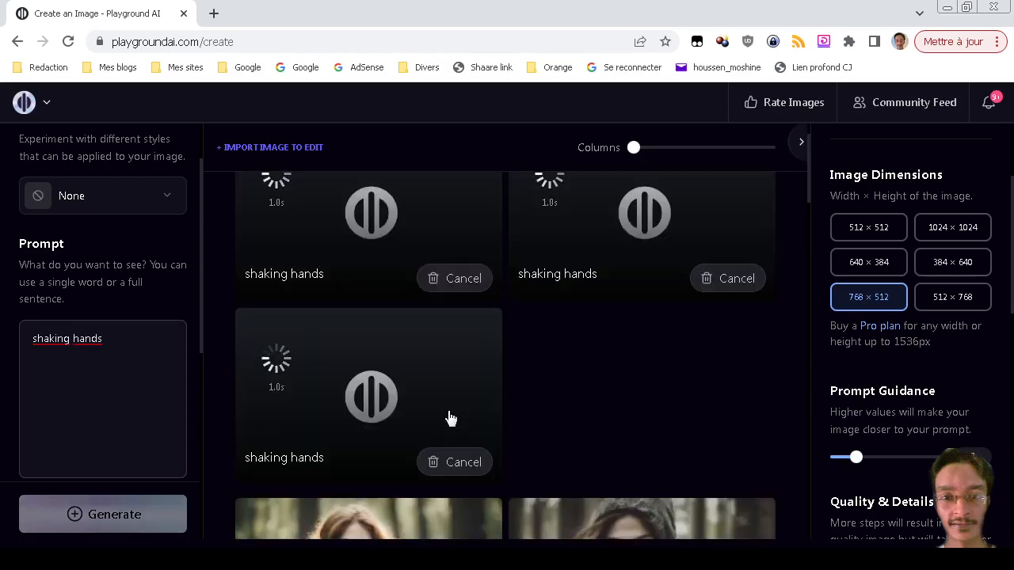
Browse the board and open, then dismiss, the third portrait's Actions menu.
scroll(574, 405, down, 3)
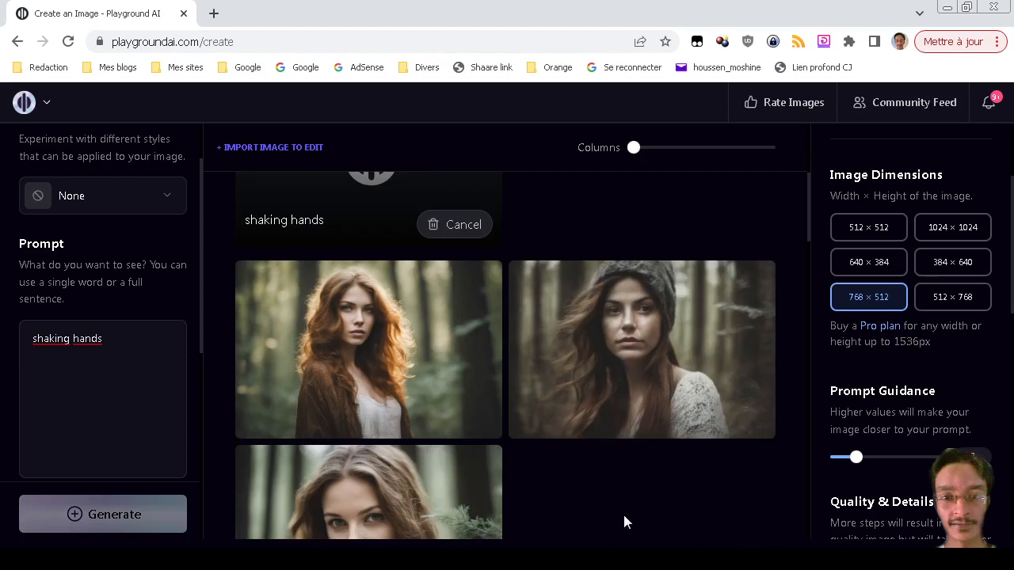
mouse_move(749, 362)
scroll(698, 492, down, 2)
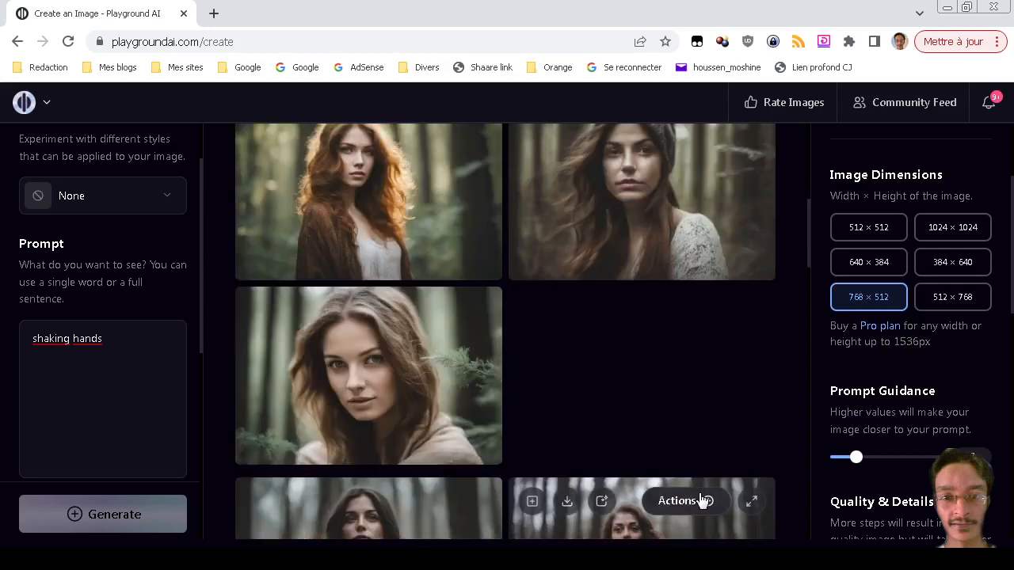
scroll(700, 497, up, 2)
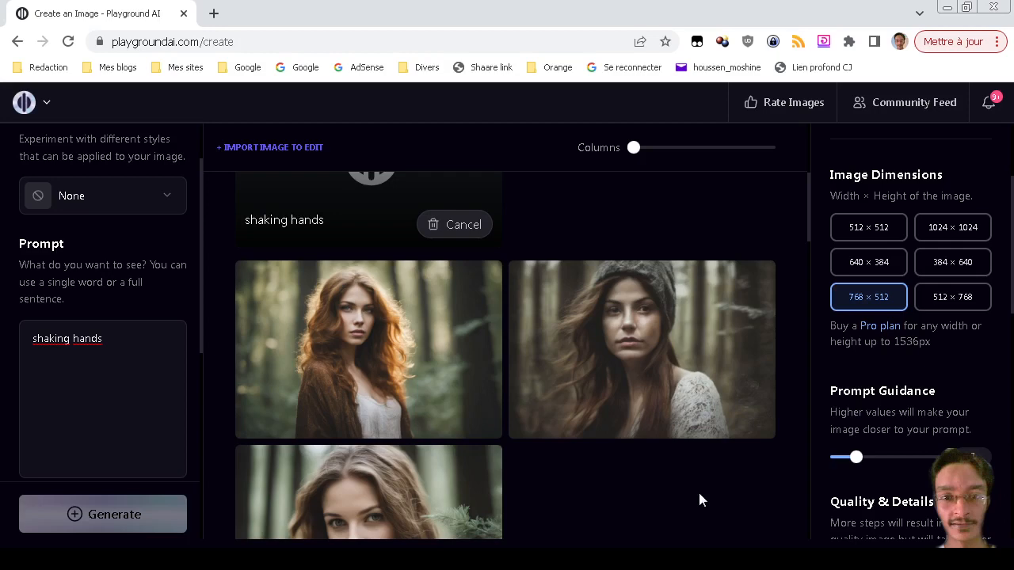
scroll(619, 478, down, 2)
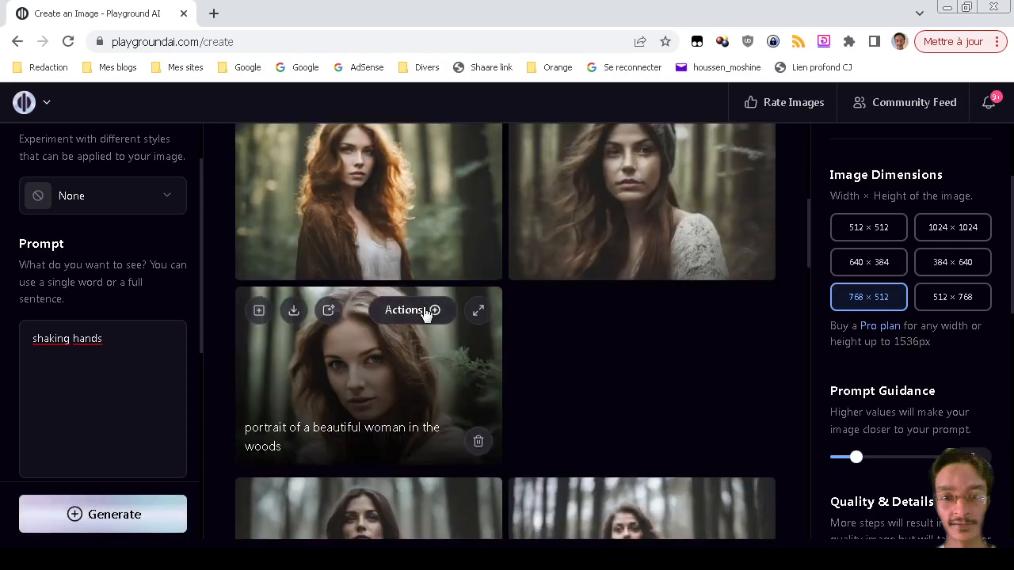
click(425, 312)
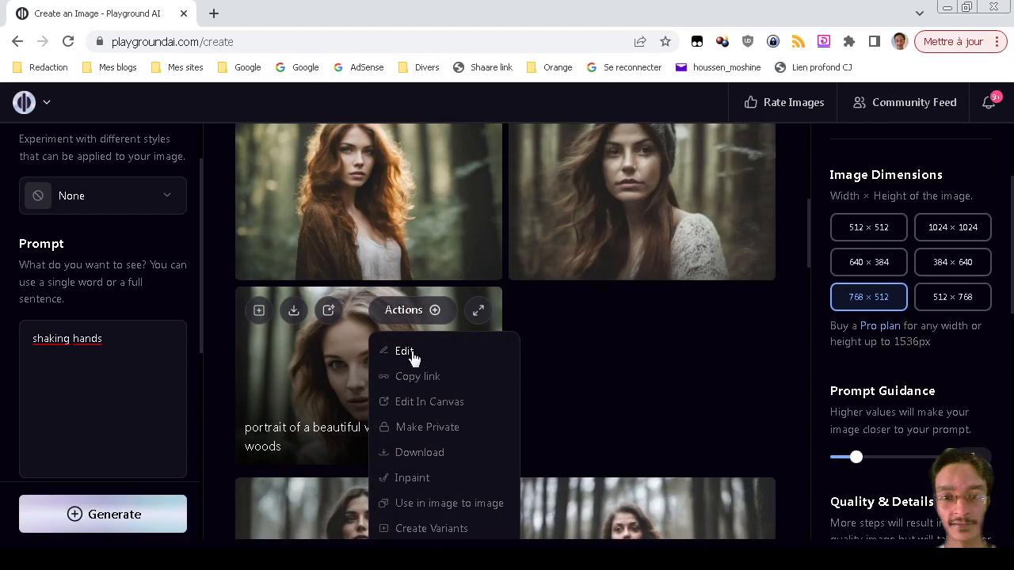
scroll(360, 360, down, 2)
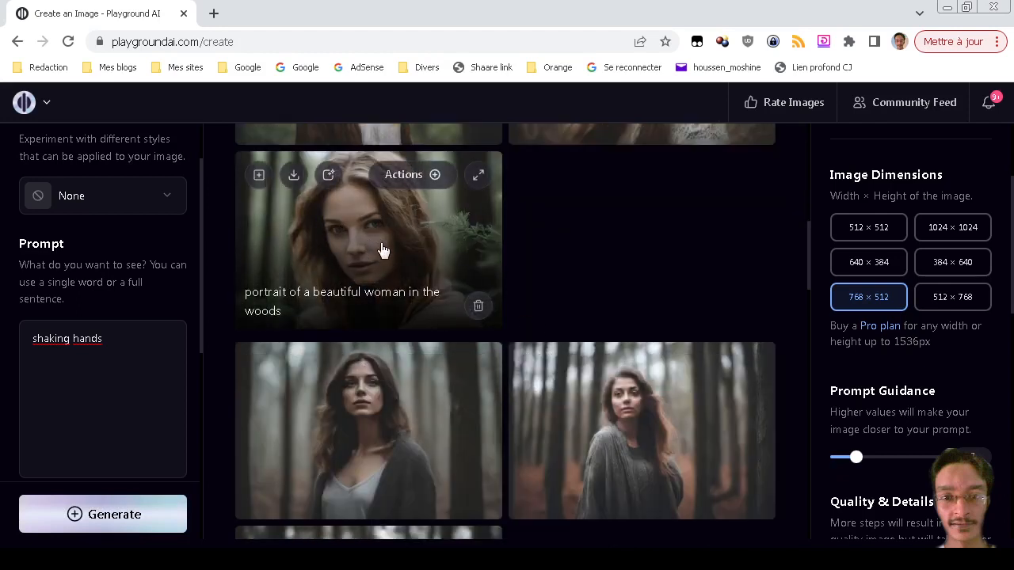
scroll(566, 308, up, 1)
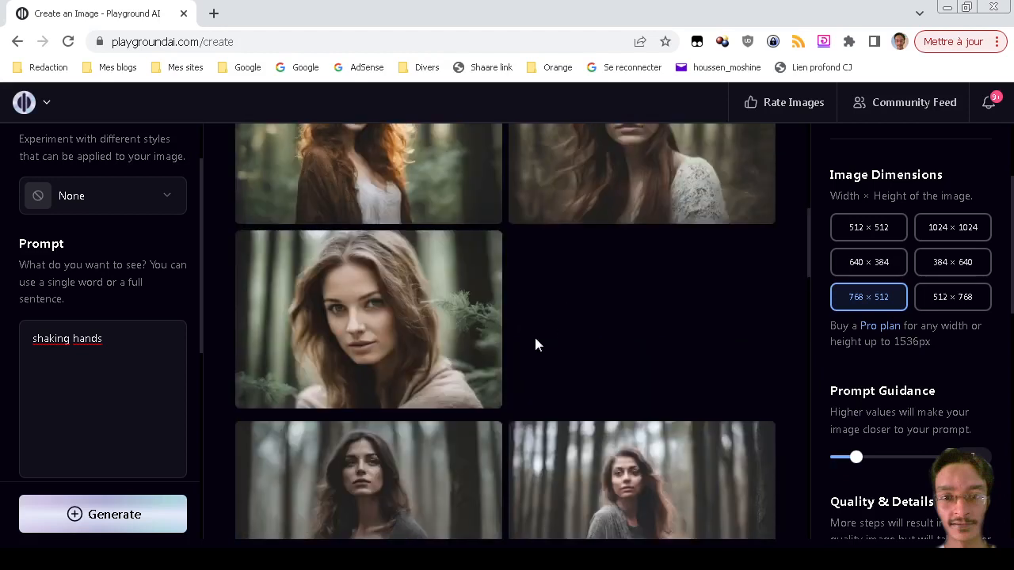
mouse_move(438, 256)
scroll(785, 368, up, 2)
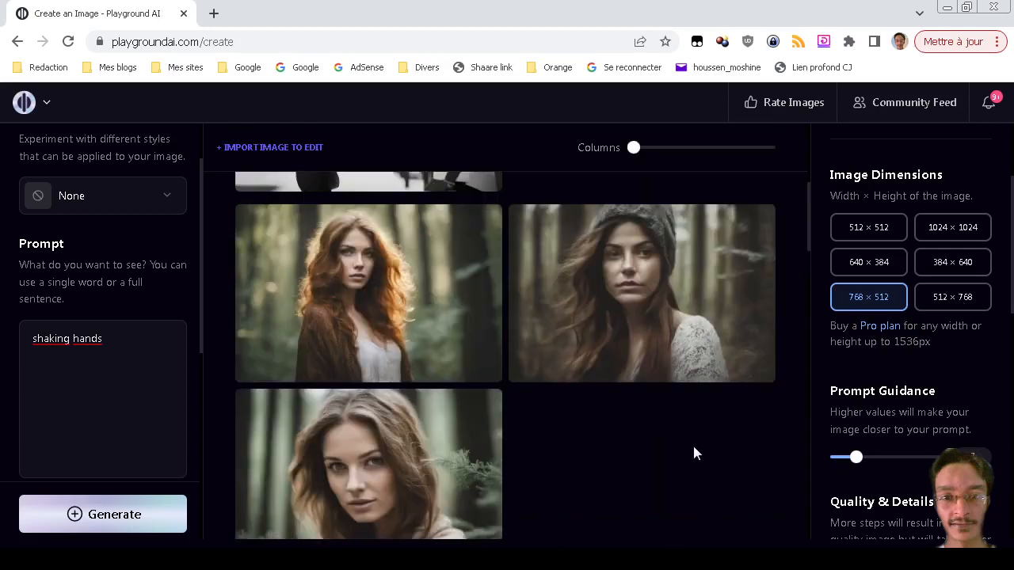
scroll(692, 442, up, 5)
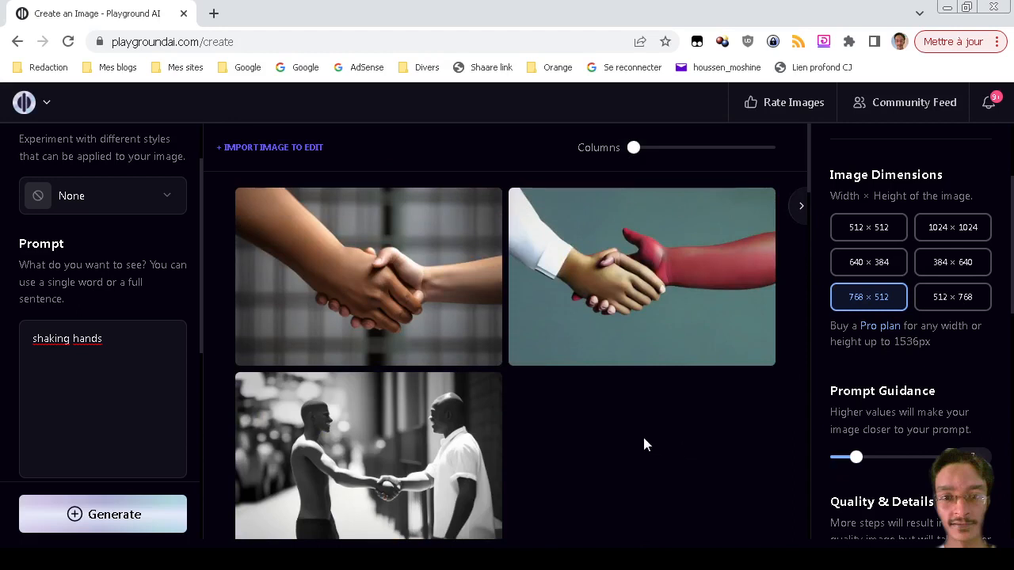
scroll(642, 444, down, 1)
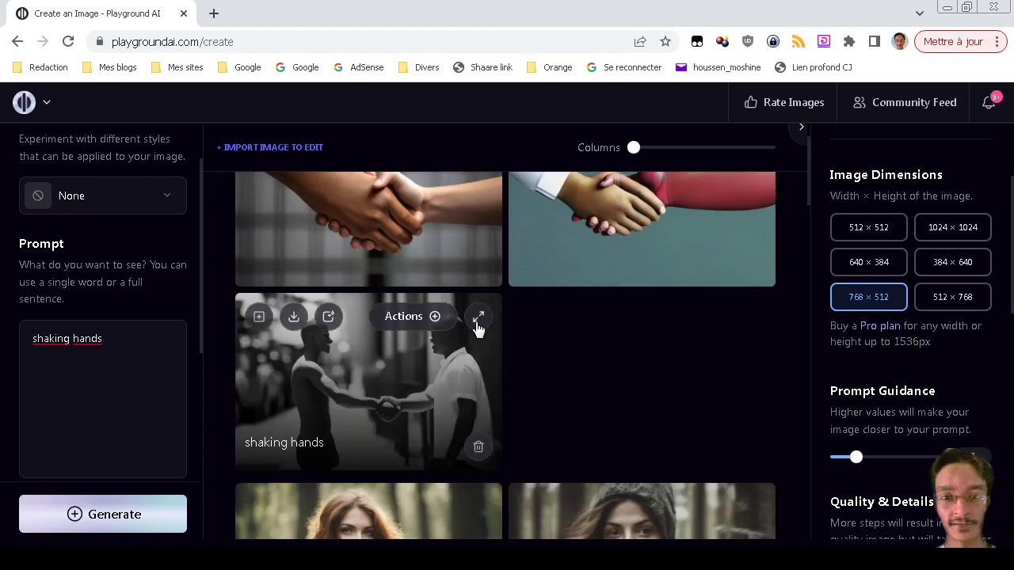
click(478, 320)
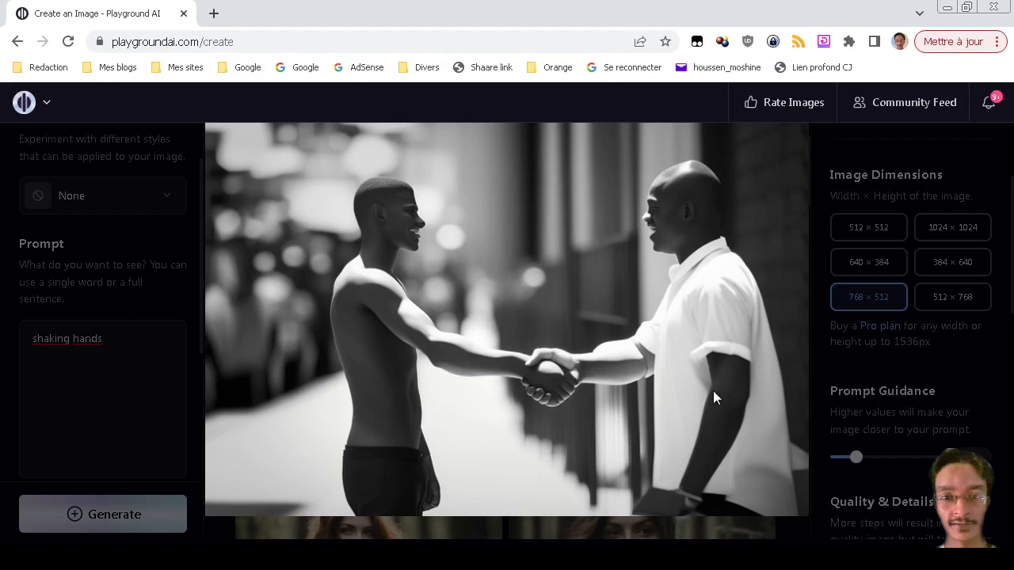
click(485, 396)
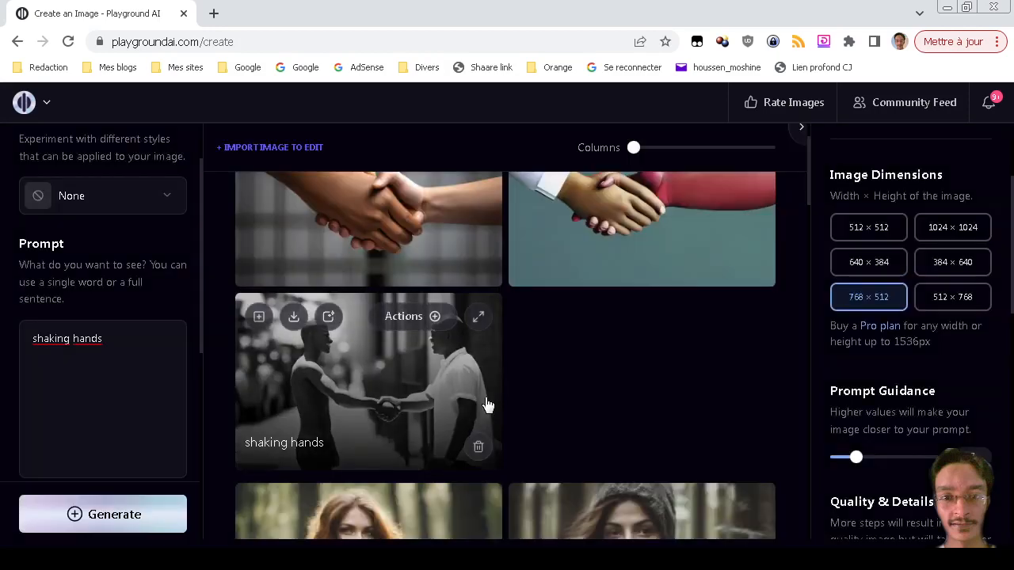
scroll(535, 428, up, 1)
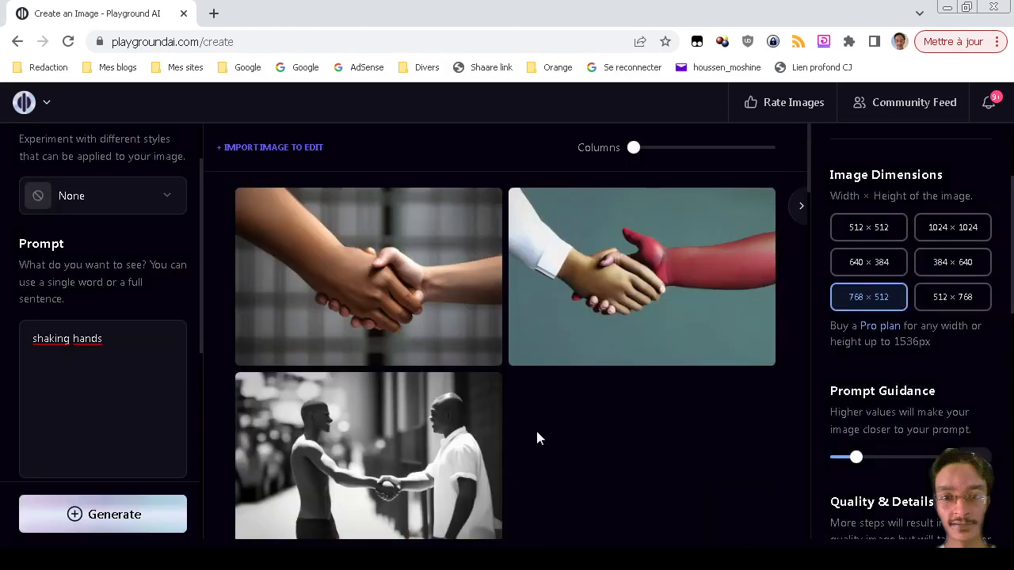
Generate another 'shaking hands' batch and enlarge the first monochrome handshake image.
click(159, 519)
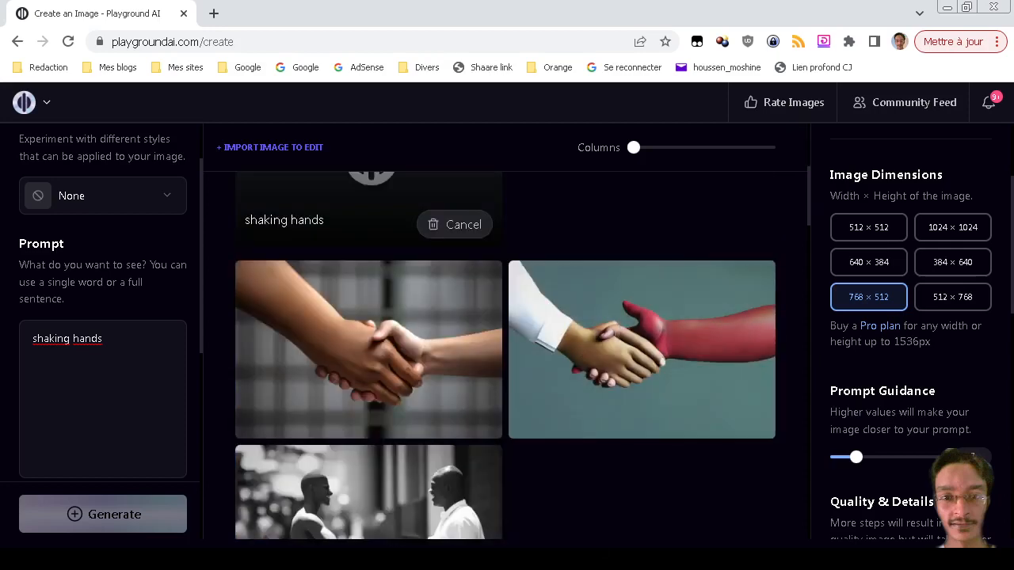
scroll(624, 481, down, 2)
scroll(624, 481, down, 3)
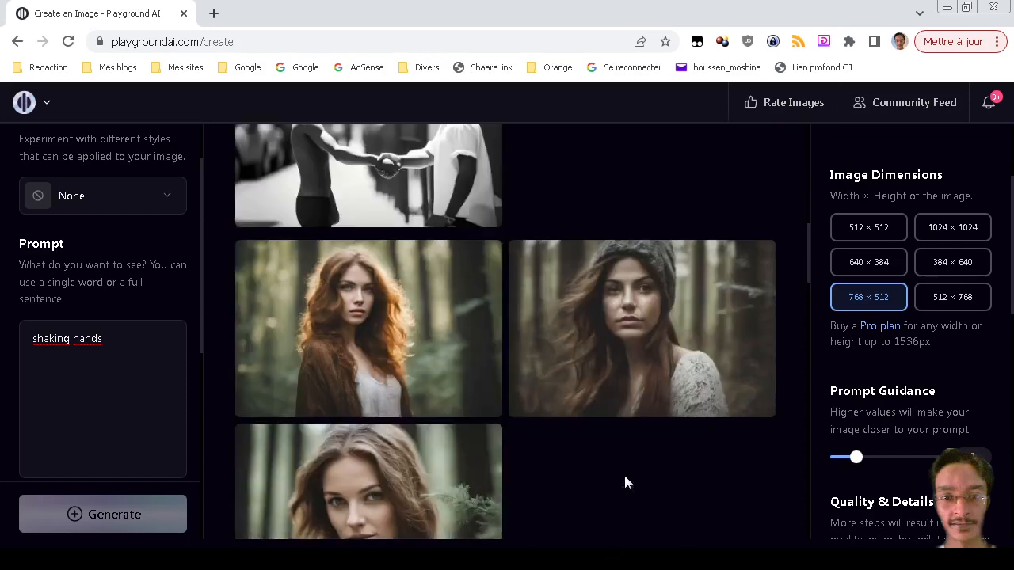
scroll(624, 482, up, 3)
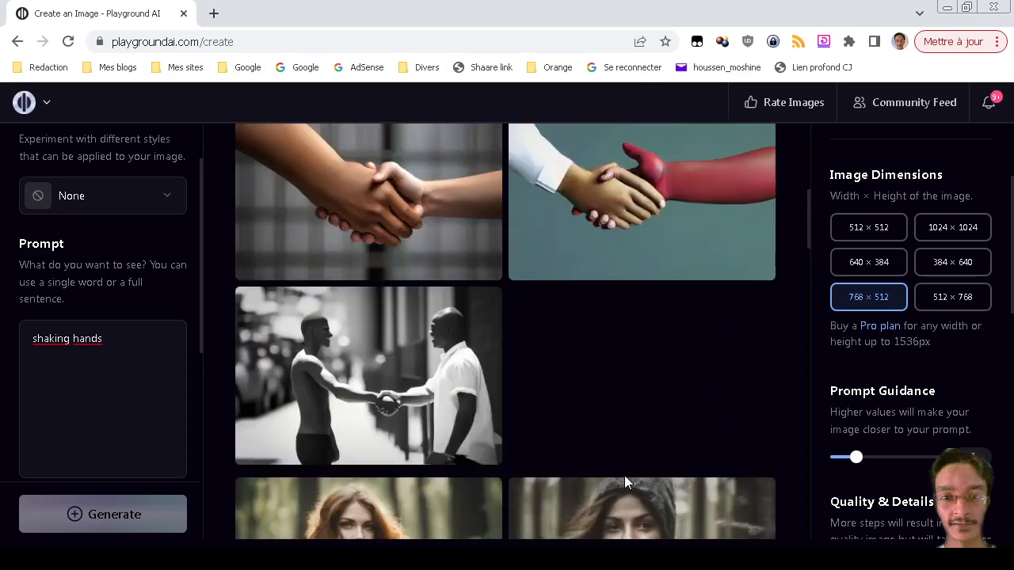
scroll(624, 482, up, 2)
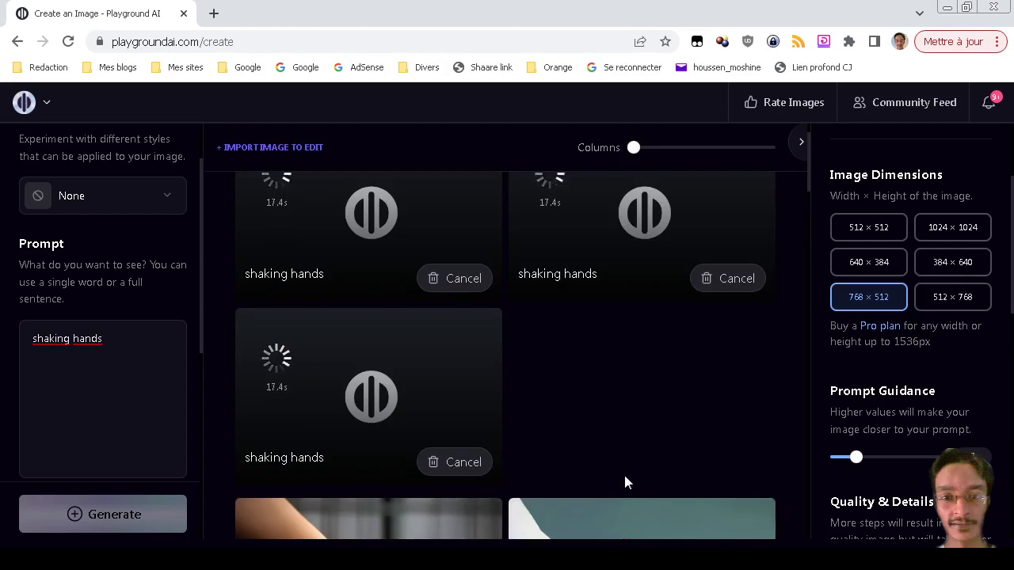
scroll(626, 481, down, 5)
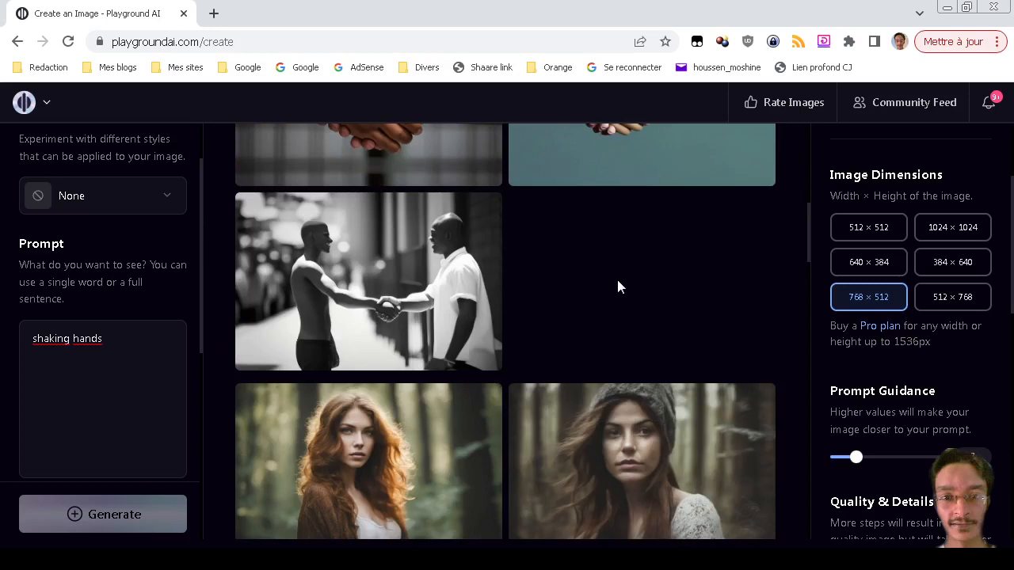
scroll(618, 287, up, 10)
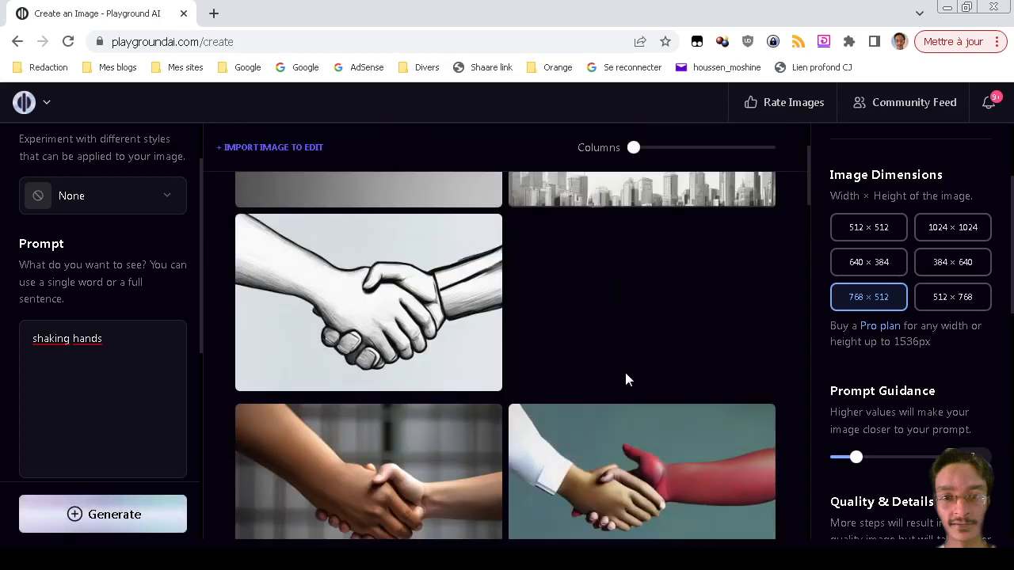
scroll(625, 380, up, 2)
scroll(620, 431, down, 1)
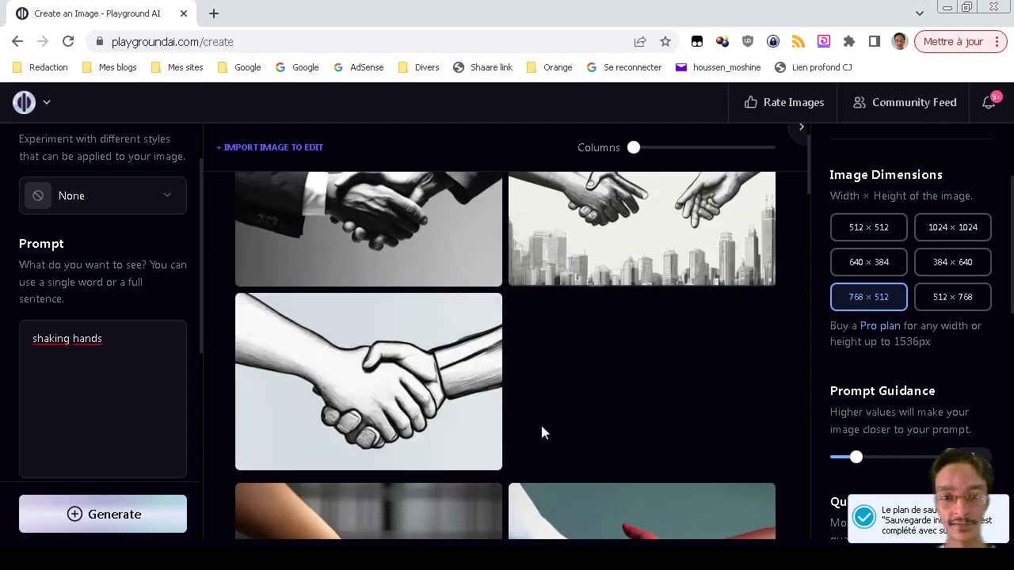
scroll(552, 428, up, 1)
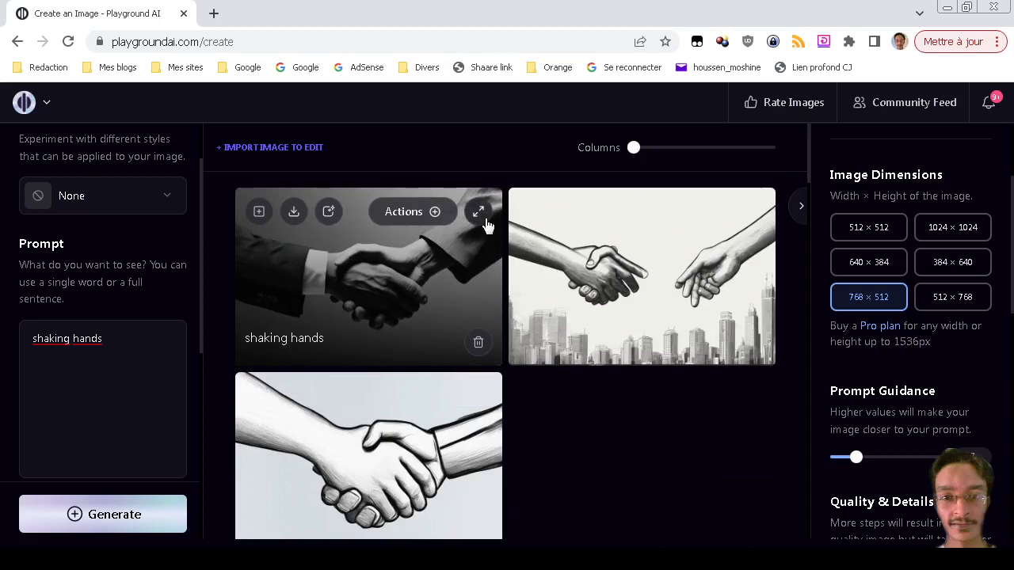
click(481, 213)
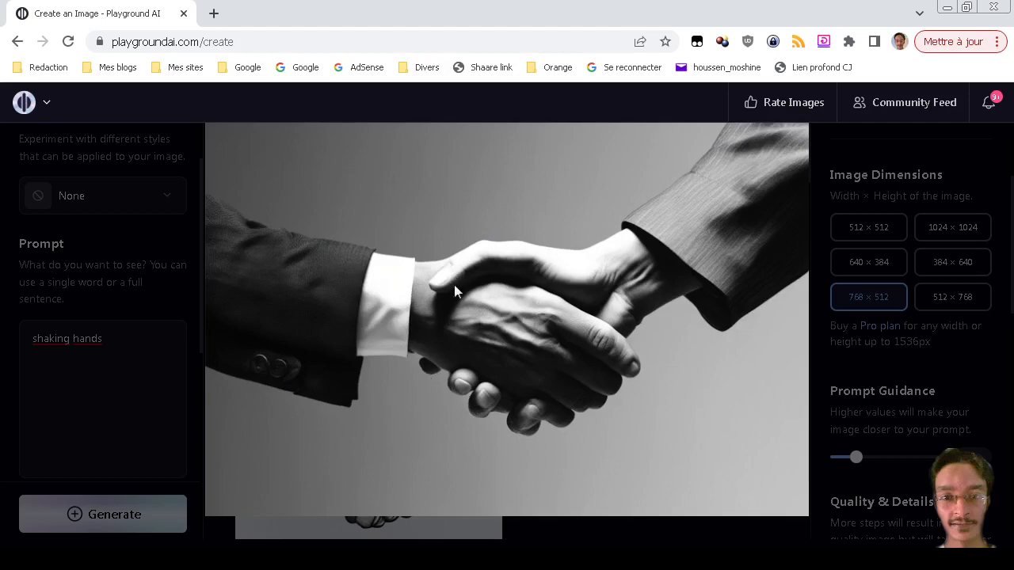
Replace the prompt with a neon-style text prompt of the name and generate.
click(679, 425)
double_click(138, 340)
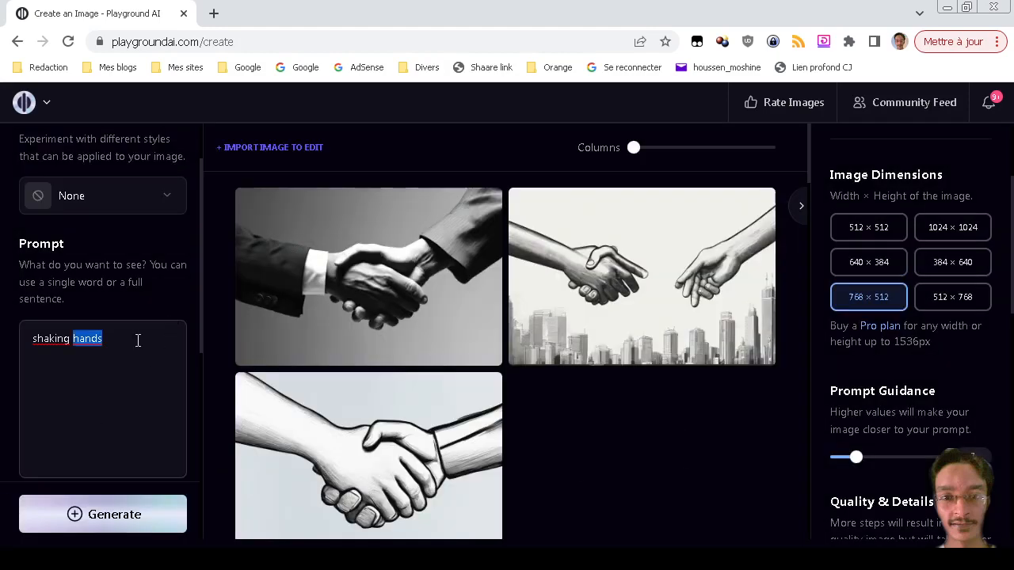
triple_click(137, 340)
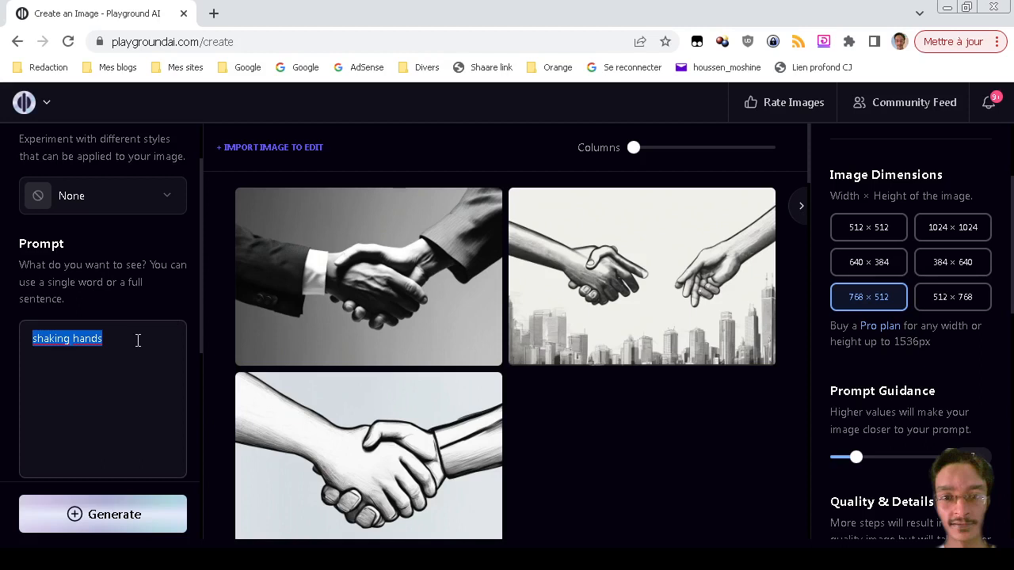
text(A)
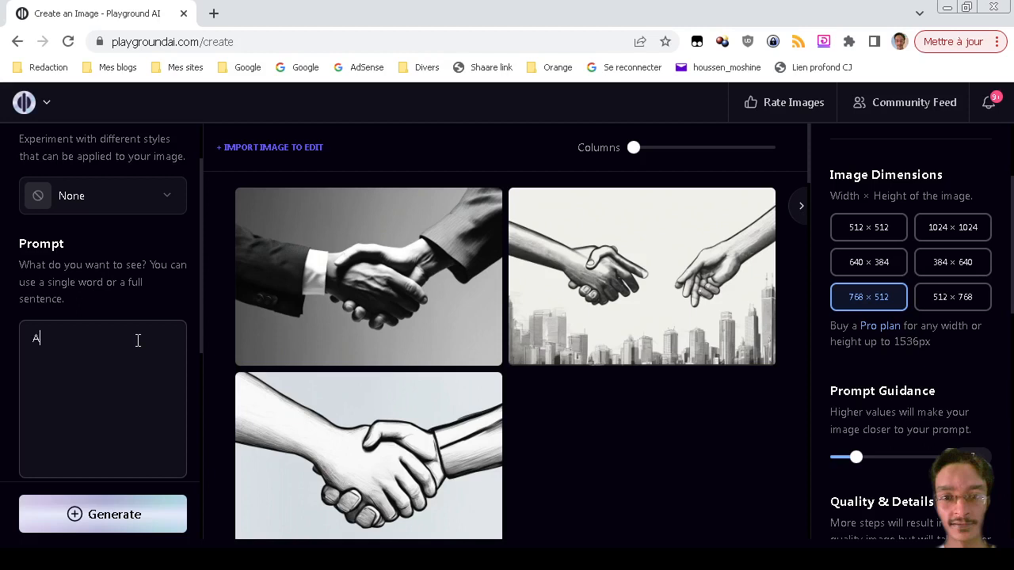
text( text "Houssen")
text("Houssen" )
text(in neon sty)
text(le)
key(ctrl+Return)
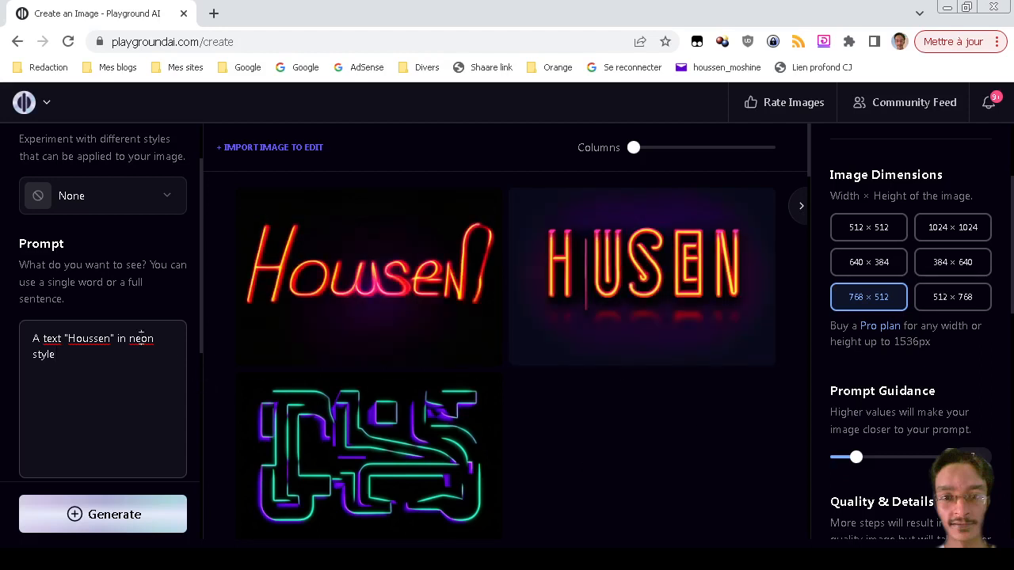
Remove the word 'style' from the neon prompt and generate again.
key(ctrl+shift+Left)
key(BackSpace)
key(ctrl+Return)
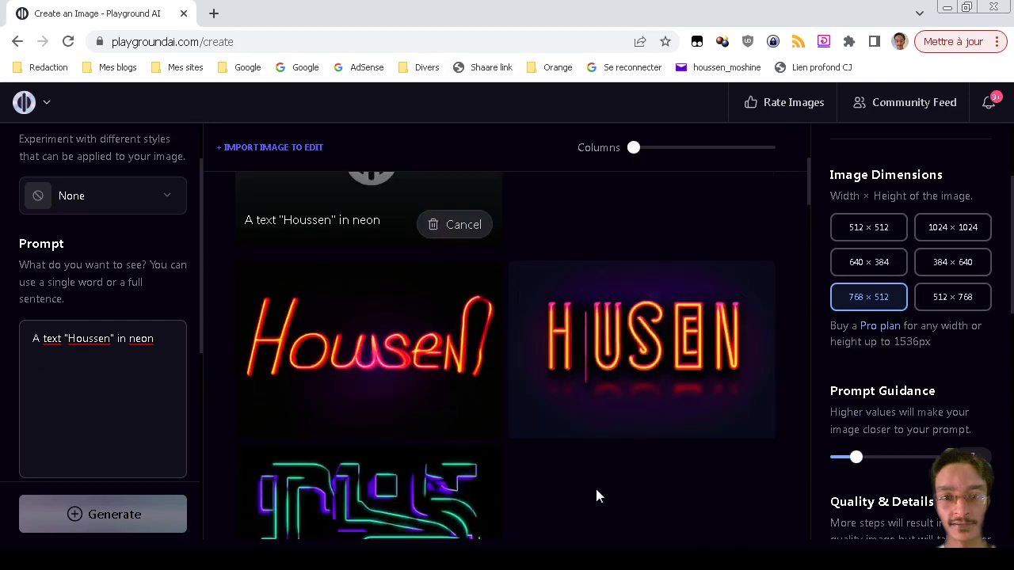
Scroll the board to review the finished HOUSSEN, HOUSSEEN and pink HOUSSEN neon images.
scroll(597, 493, down, 2)
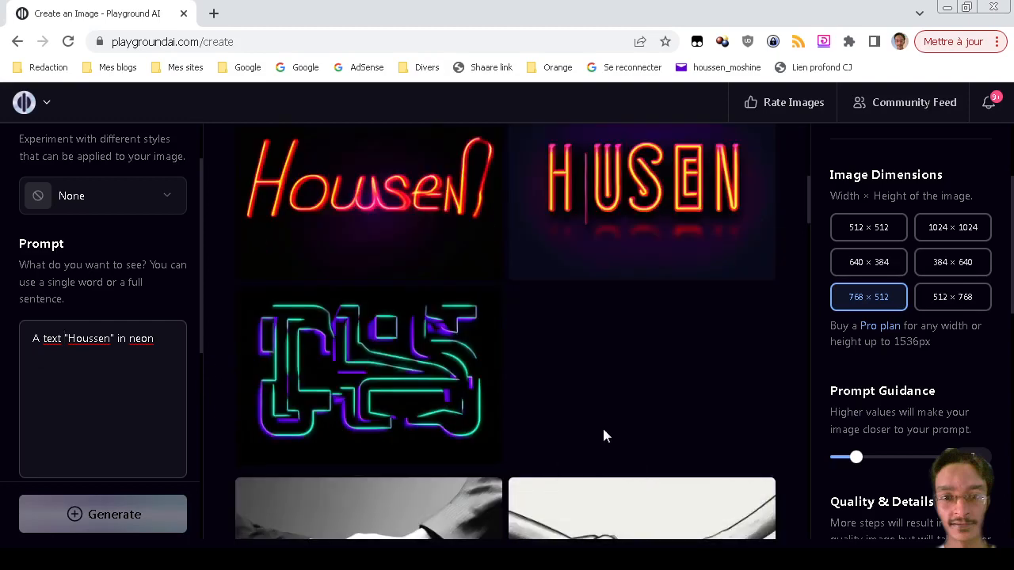
scroll(603, 432, up, 2)
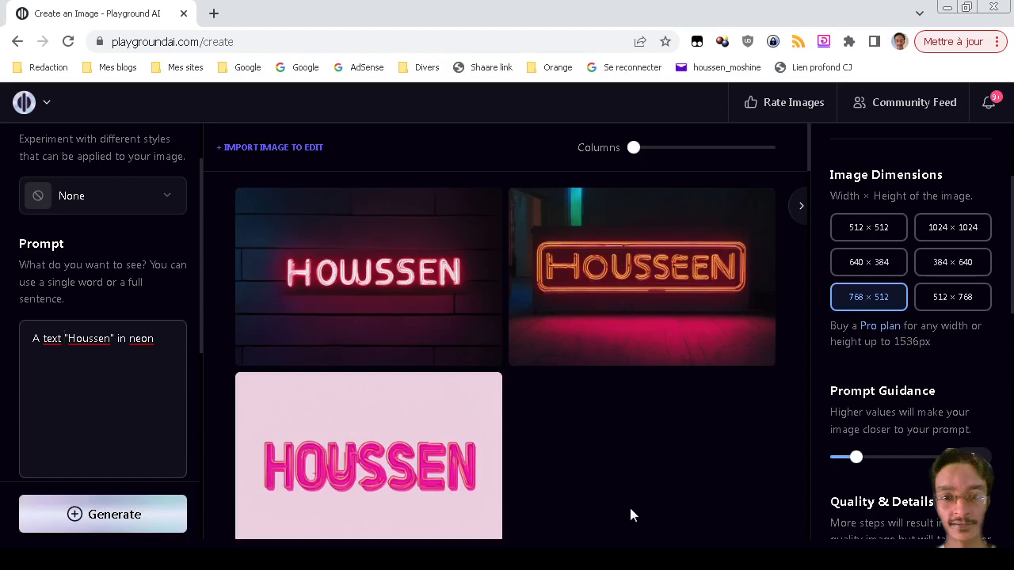
scroll(564, 478, down, 2)
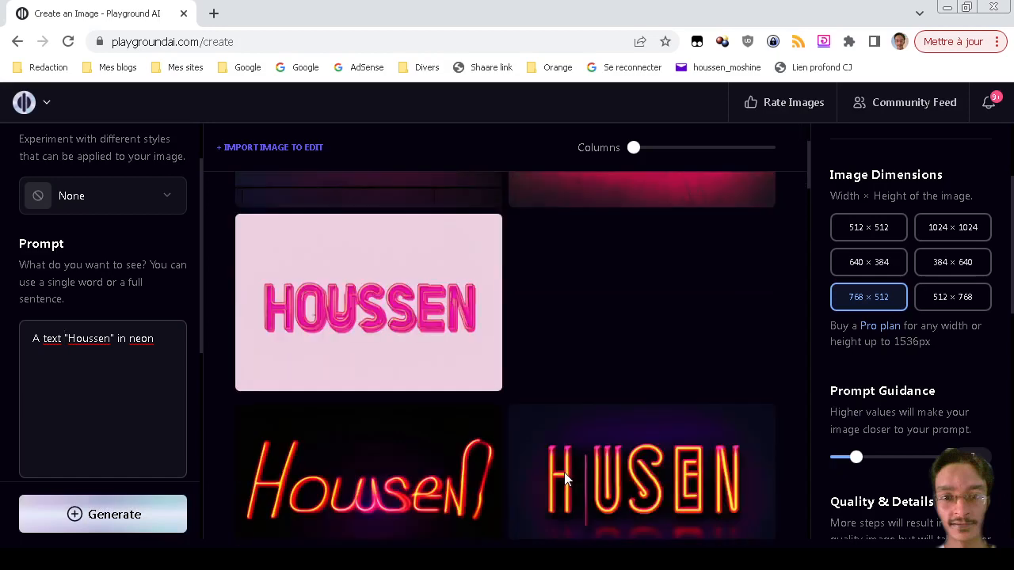
scroll(587, 409, up, 2)
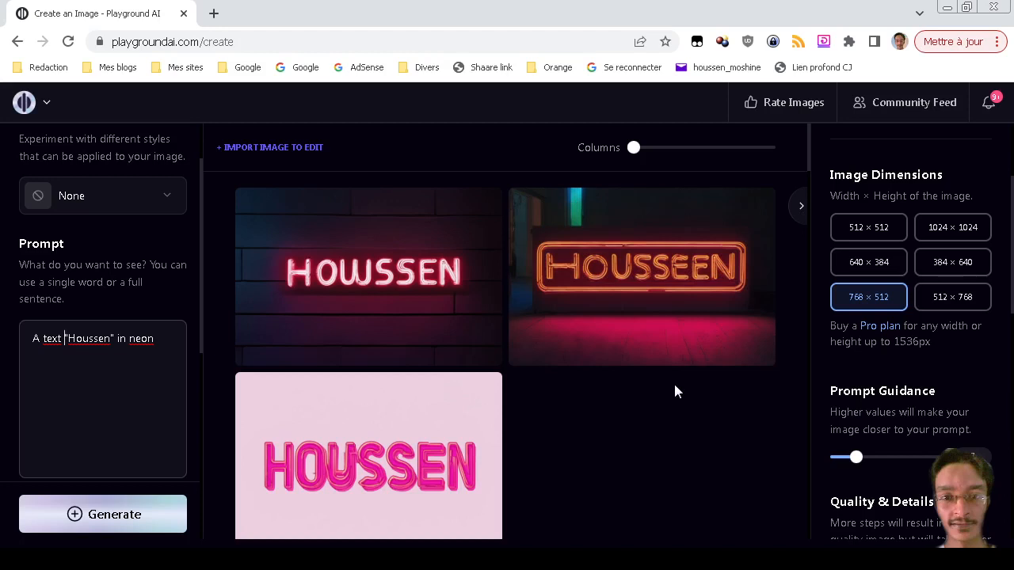
mouse_move(323, 282)
Extend the prompt to 'Houssen Moshinaly' in neon and generate three new sign images.
text(Moshinaly)
key(Return)
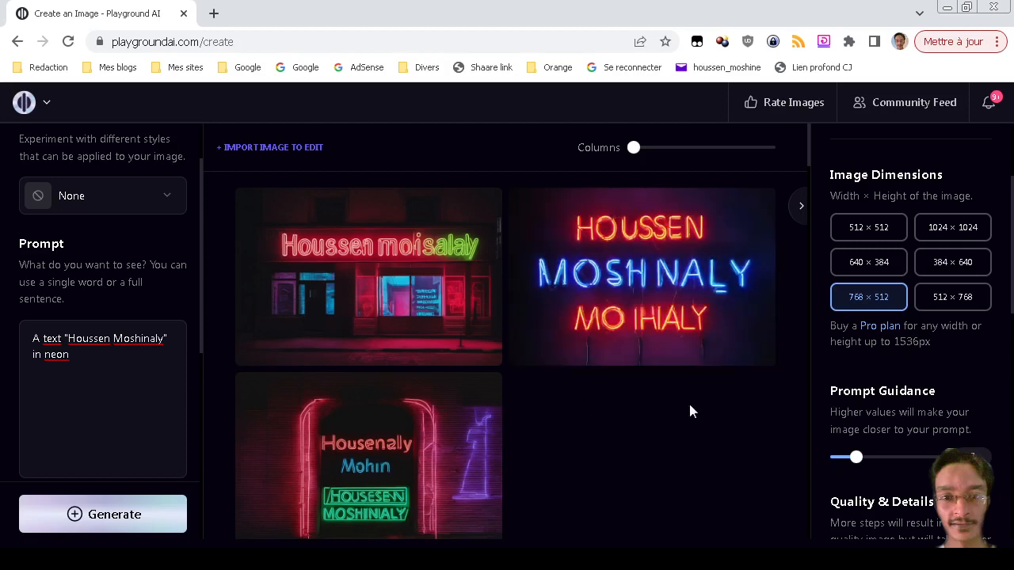
Generate image-to-image variations from the blue-and-red HOUSSEN MOSHNALY neon sign.
click(701, 214)
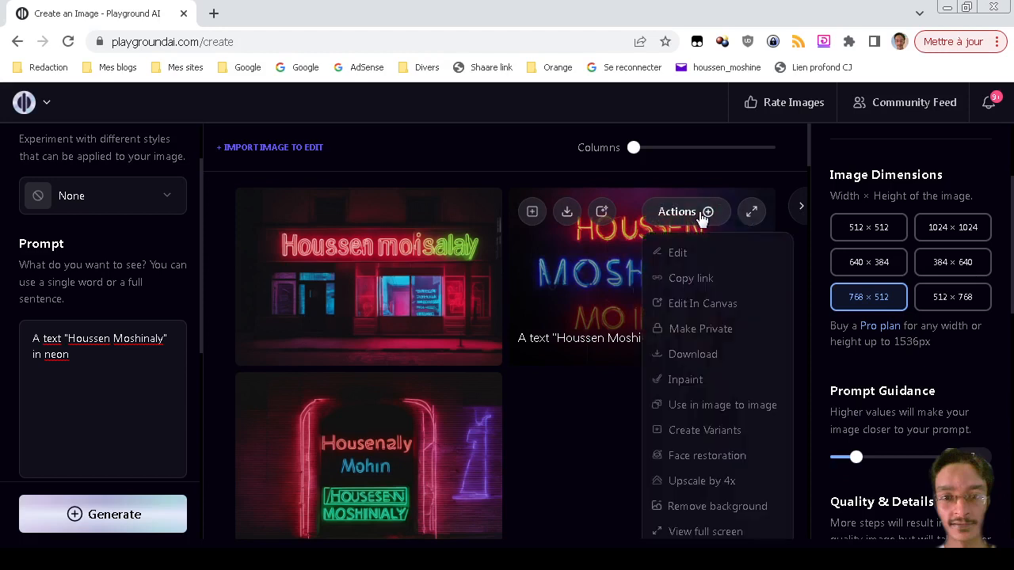
scroll(701, 340, down, 1)
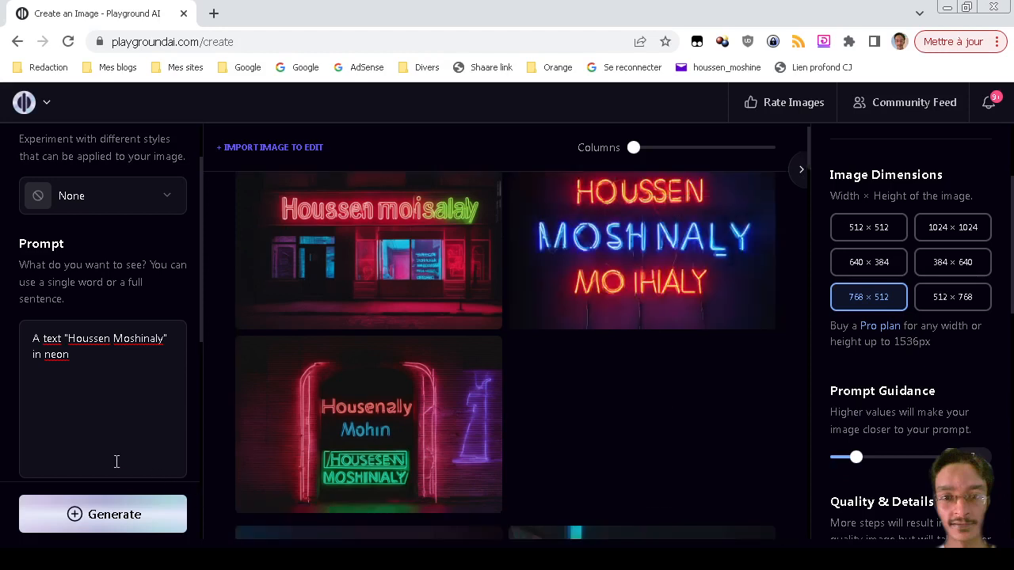
scroll(130, 438, down, 5)
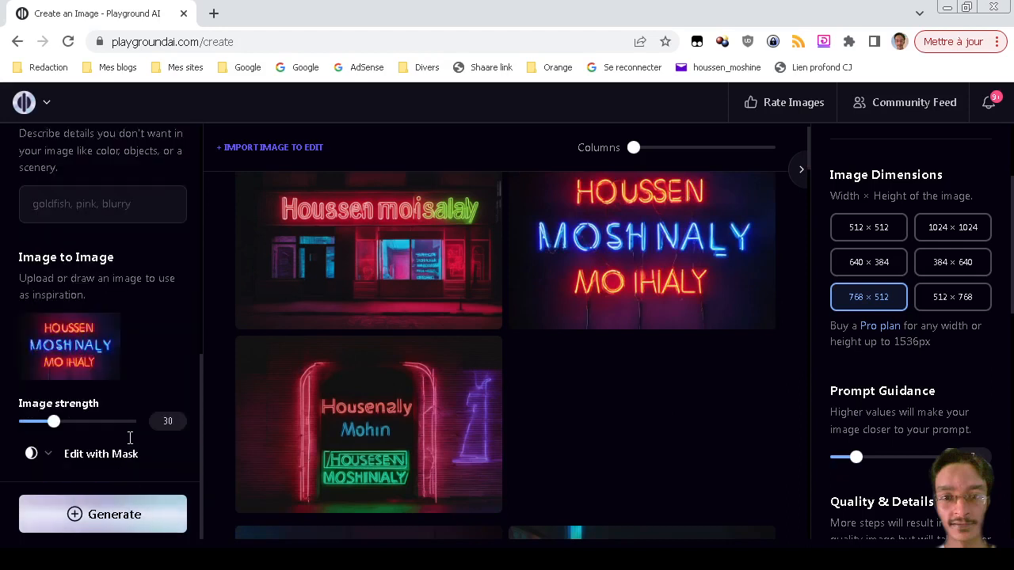
click(132, 515)
Review the three new variations and remove the Image to Image reference.
scroll(620, 453, up, 1)
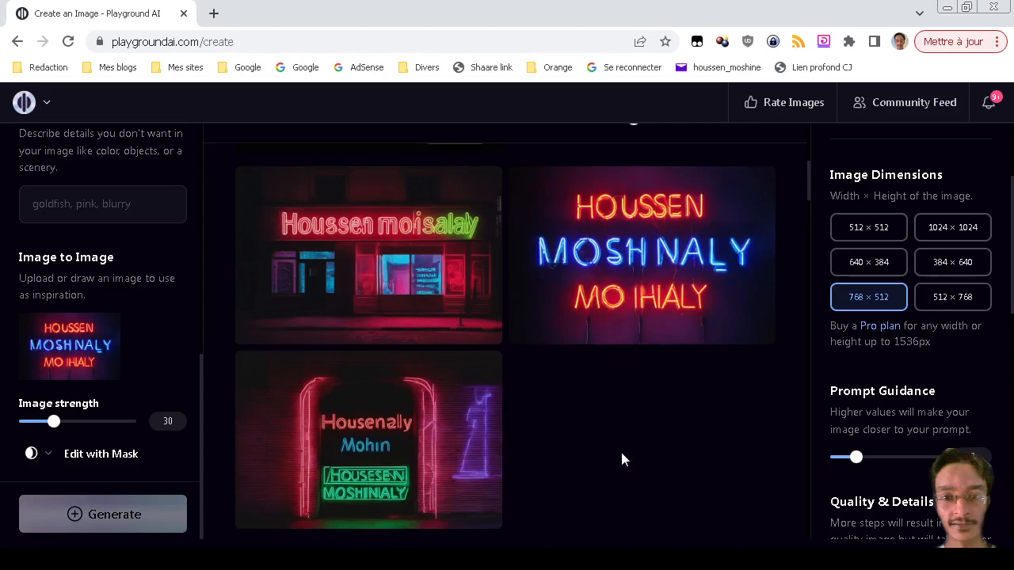
scroll(622, 458, down, 2)
scroll(623, 459, up, 2)
scroll(622, 460, up, 1)
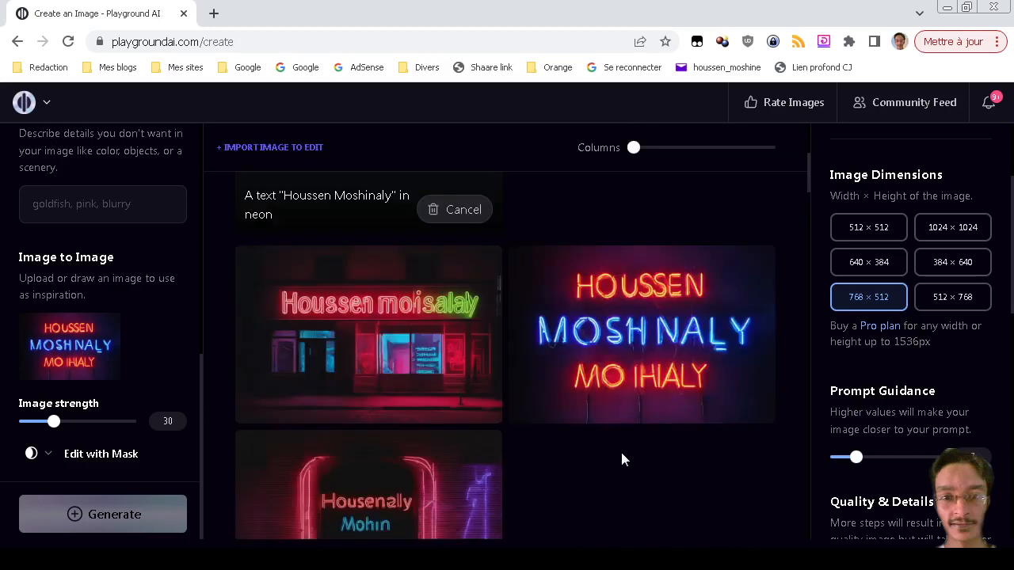
scroll(622, 454, up, 1)
scroll(623, 456, down, 1)
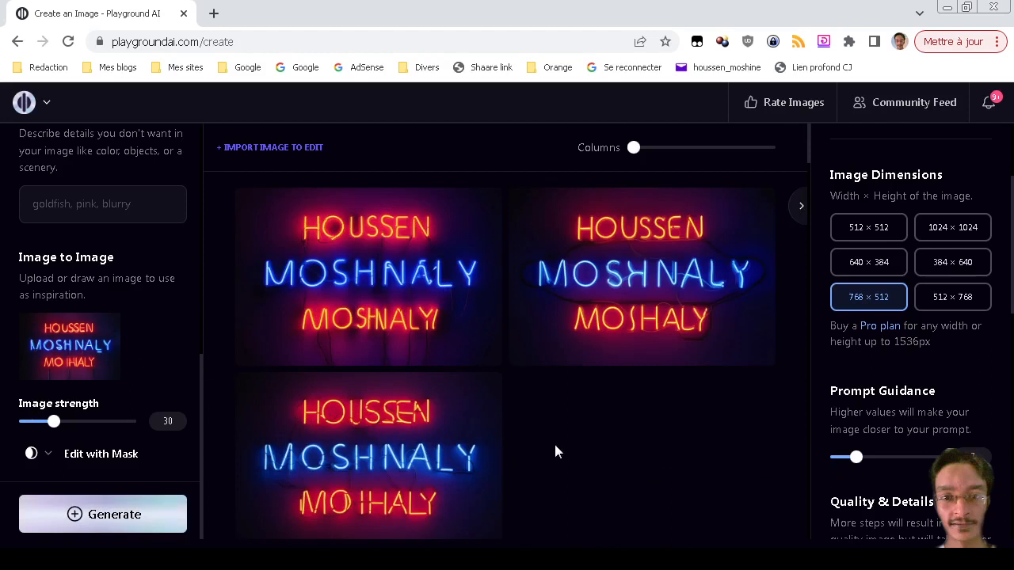
mouse_move(88, 344)
click(102, 327)
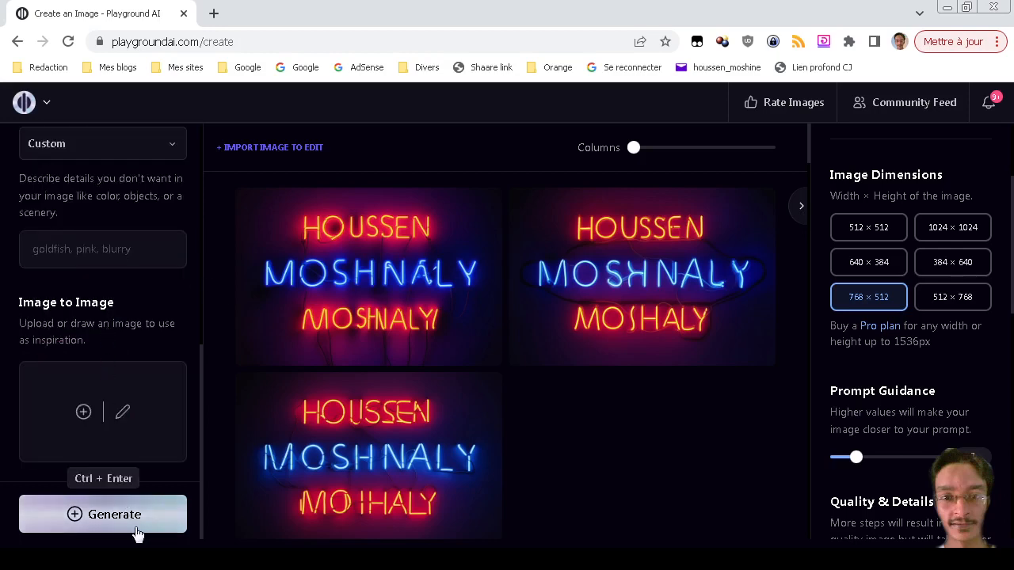
Generate three neon Houssen Moshinaly signs from the text prompt alone.
click(119, 515)
scroll(517, 457, down, 6)
scroll(520, 469, down, 7)
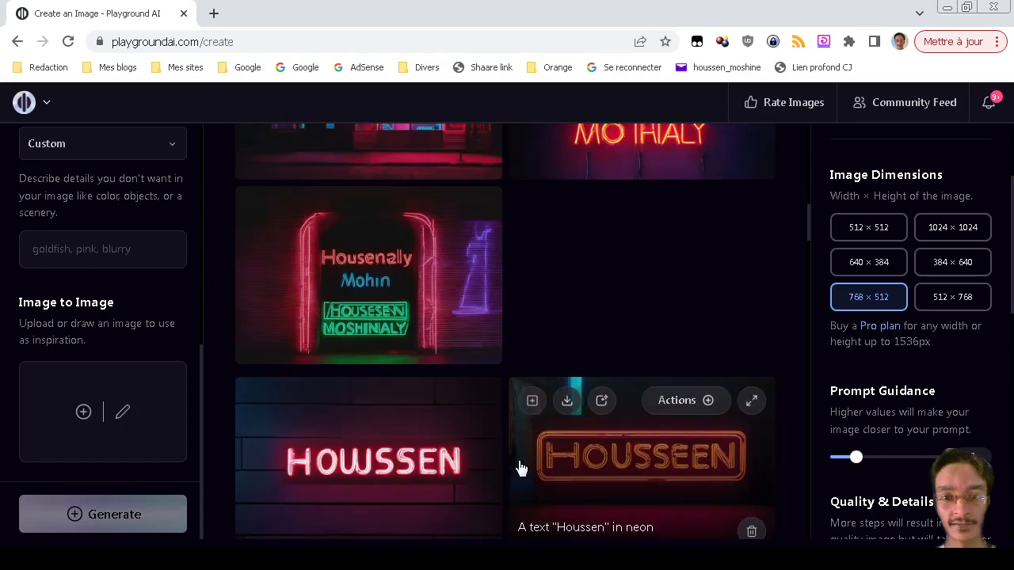
scroll(520, 469, up, 4)
scroll(520, 468, up, 9)
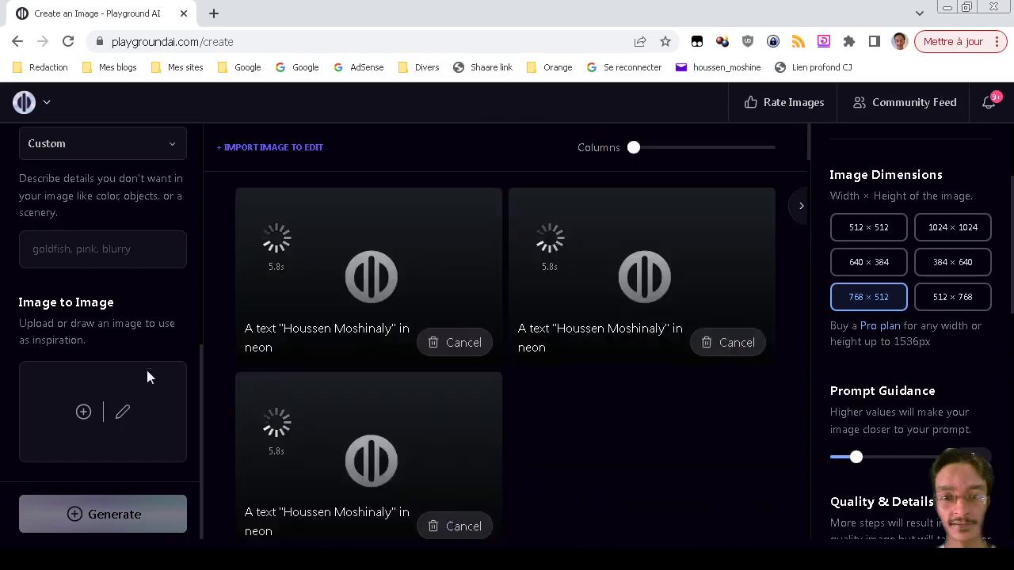
scroll(138, 344, up, 6)
Select the entire prompt text so it can be replaced.
click(120, 424)
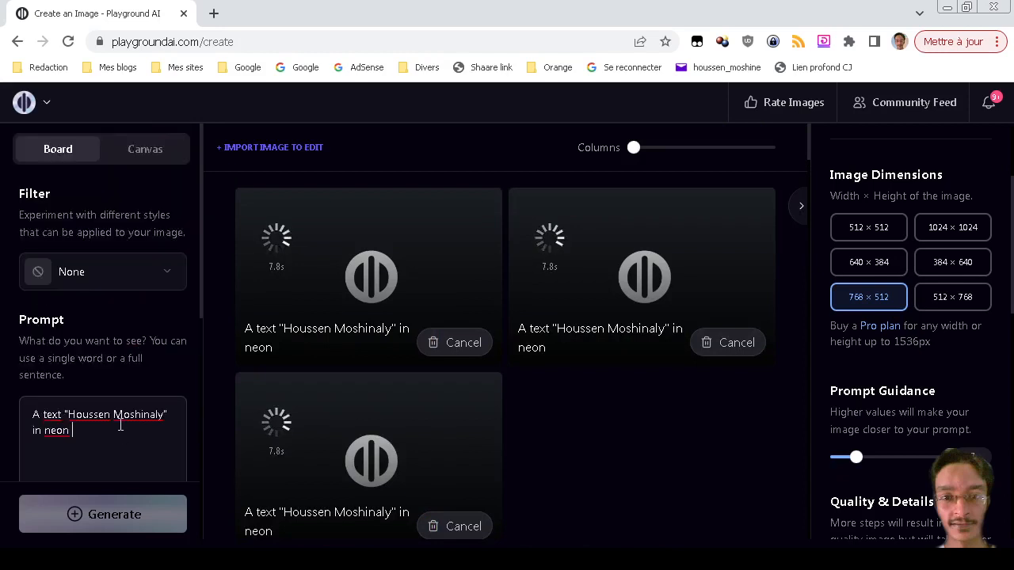
key(ctrl+a)
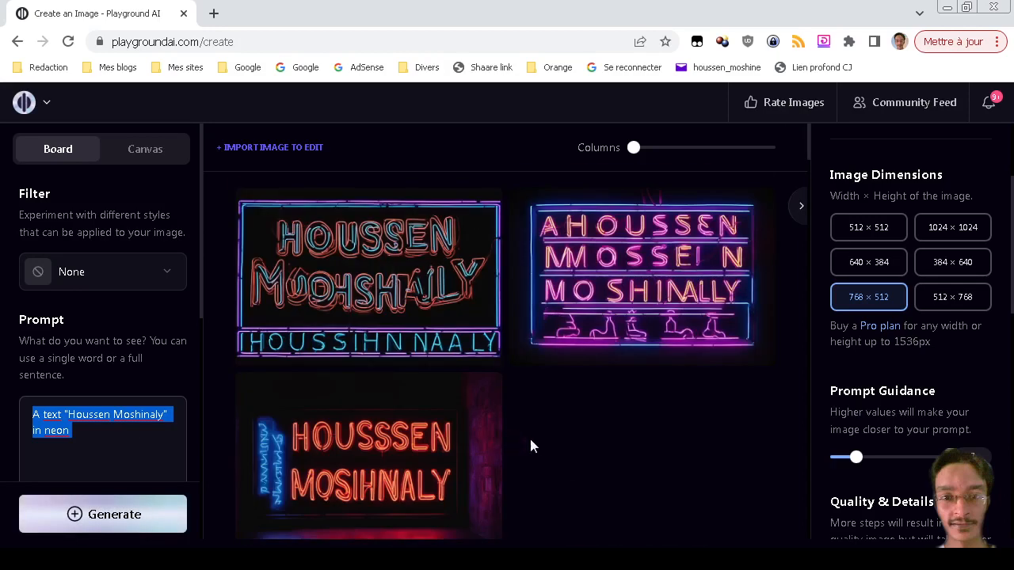
scroll(530, 446, down, 2)
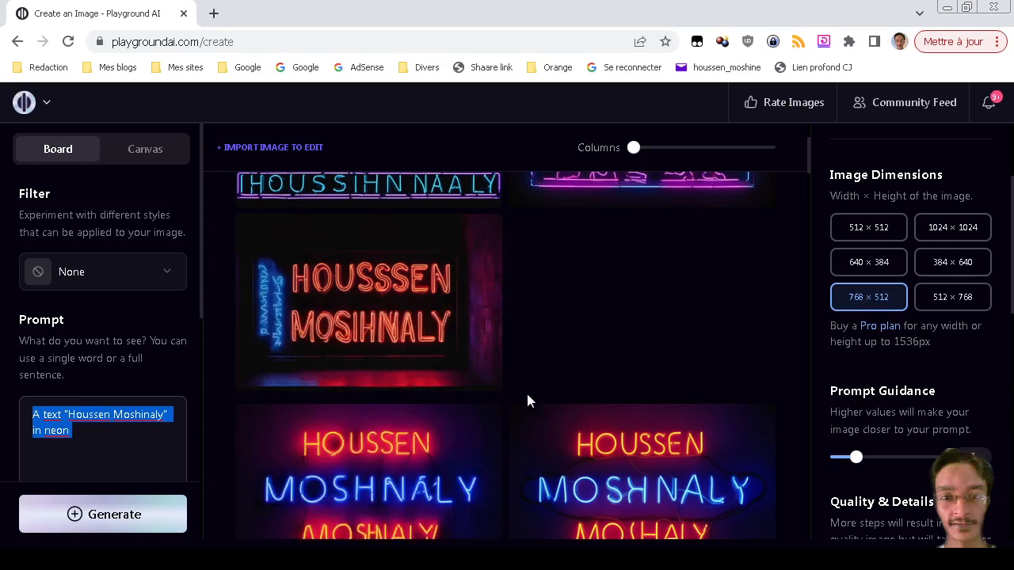
scroll(625, 412, up, 2)
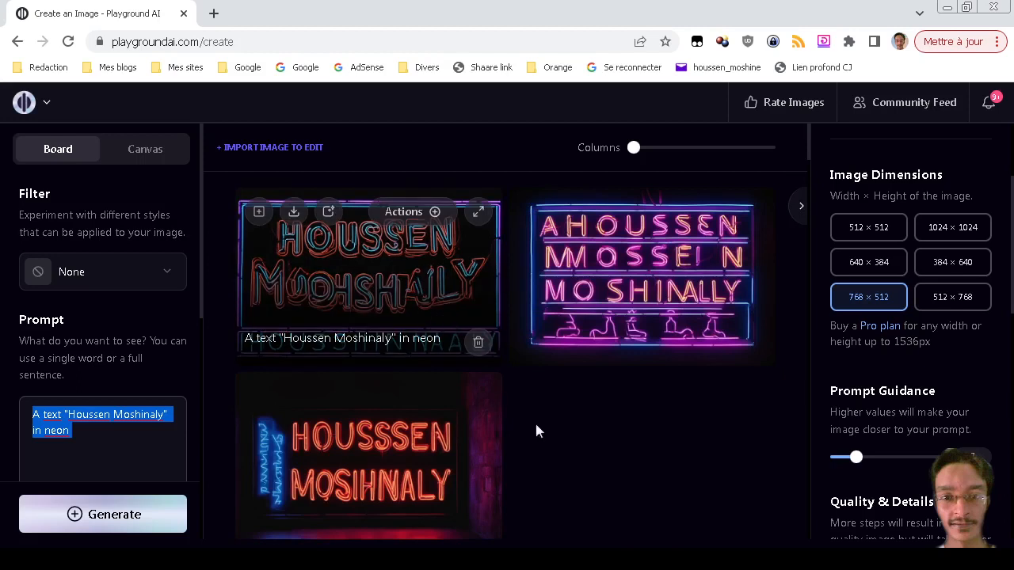
triple_click(121, 431)
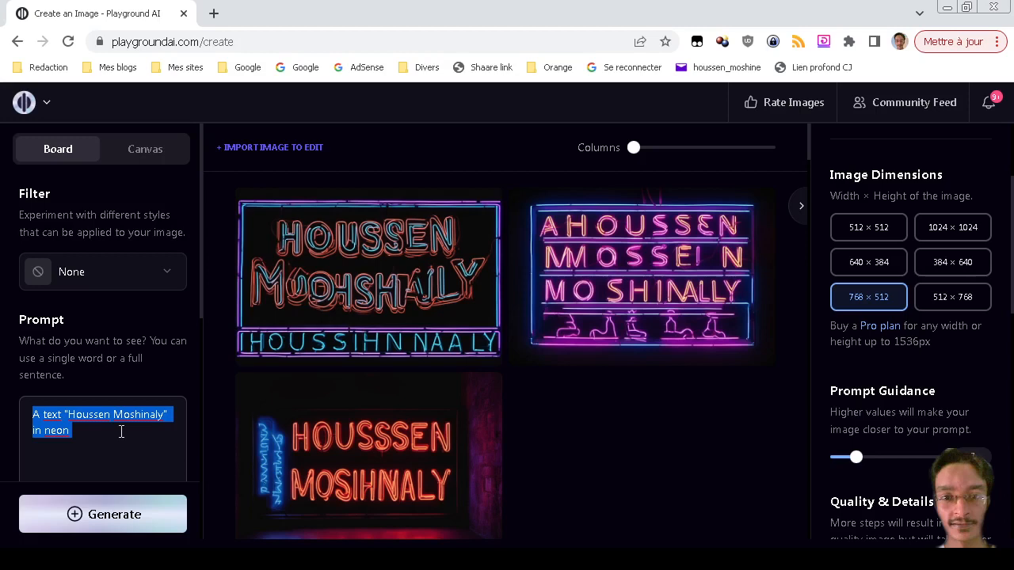
Replace the prompt with 'A lama with cyber brain' and generate images.
text(A la)
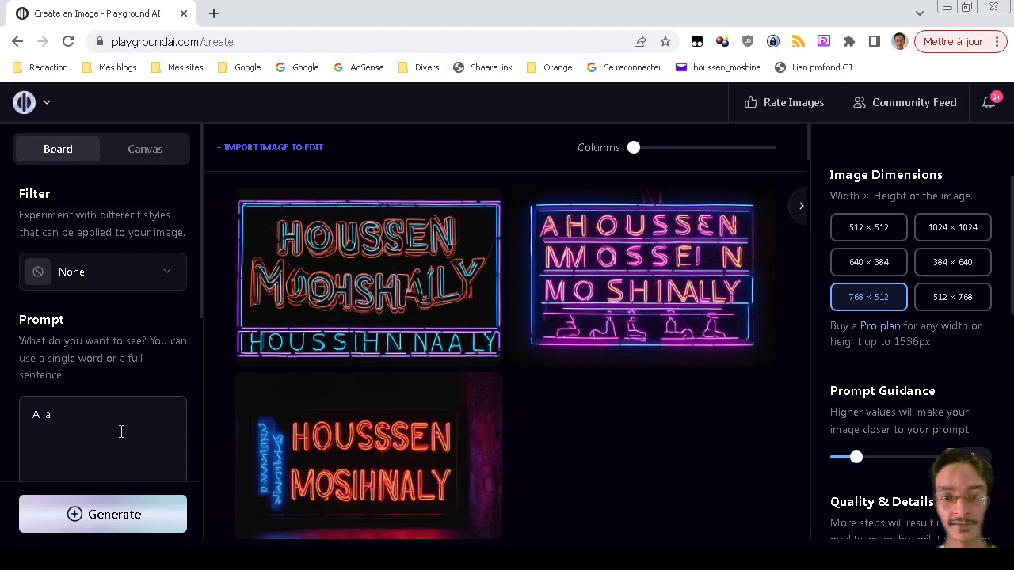
text(ma with cyber brain)
key(Return)
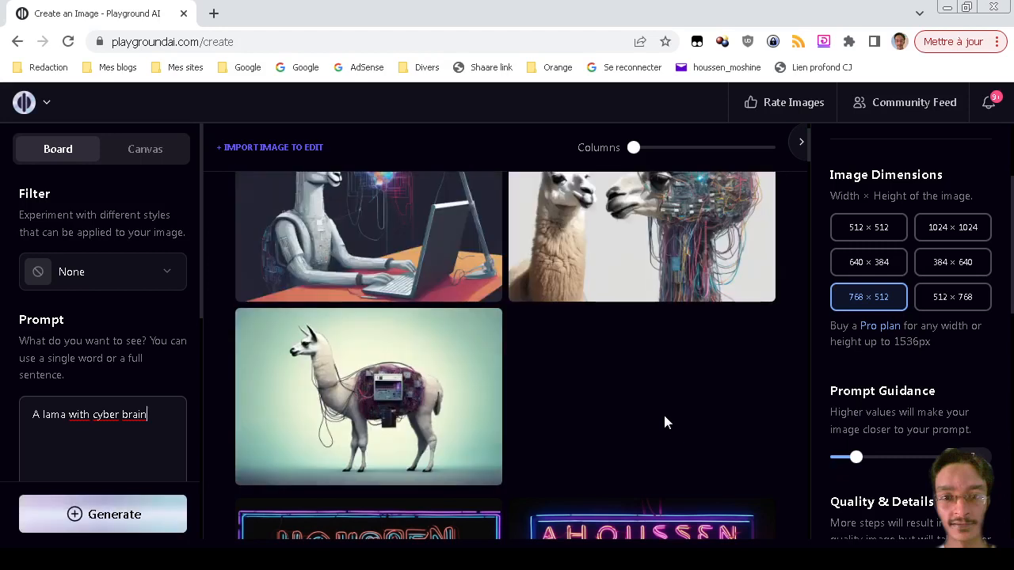
Rerun the llama prompt and view the first cyber-llama image full size.
scroll(664, 415, up, 1)
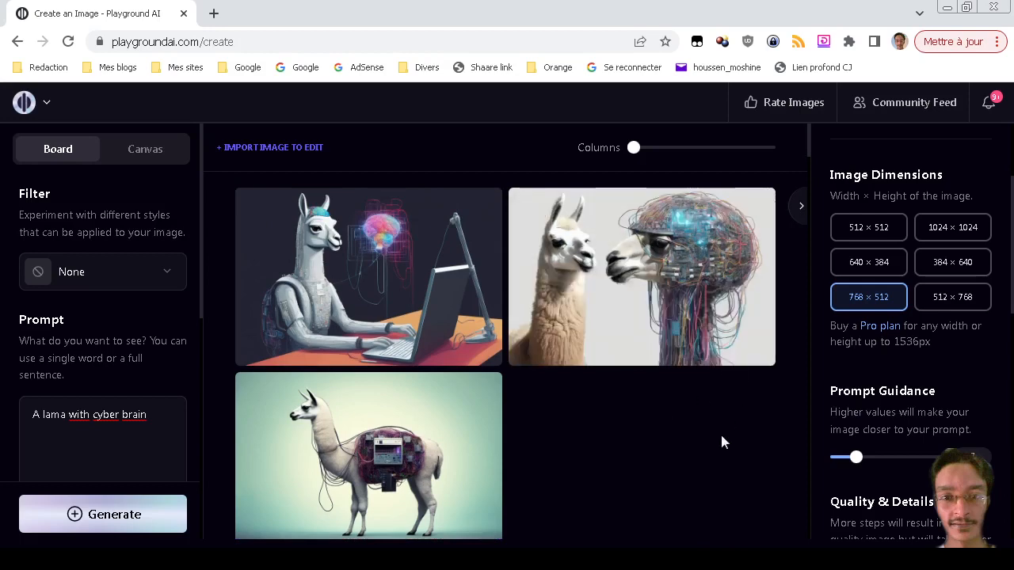
click(111, 514)
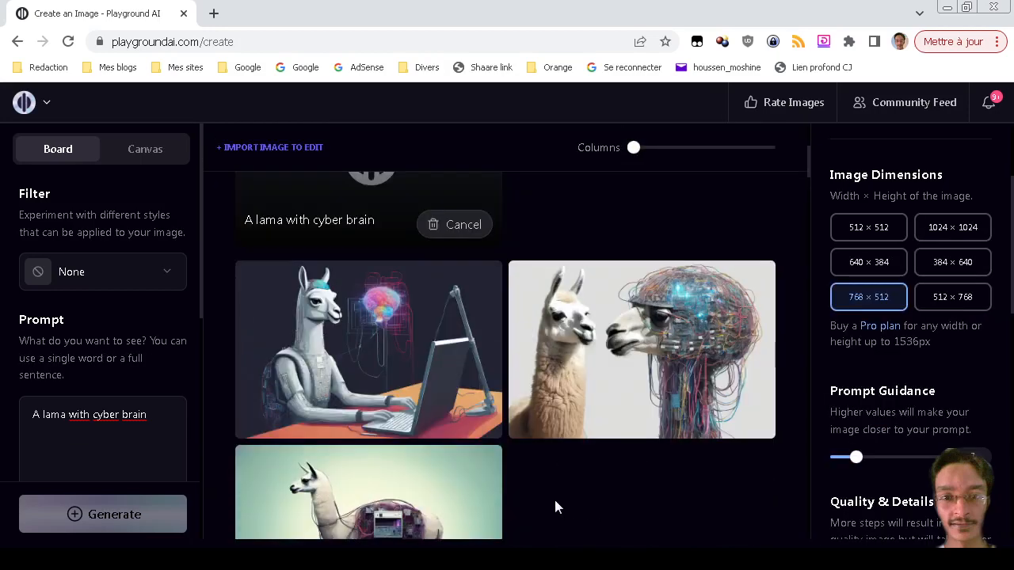
mouse_move(418, 328)
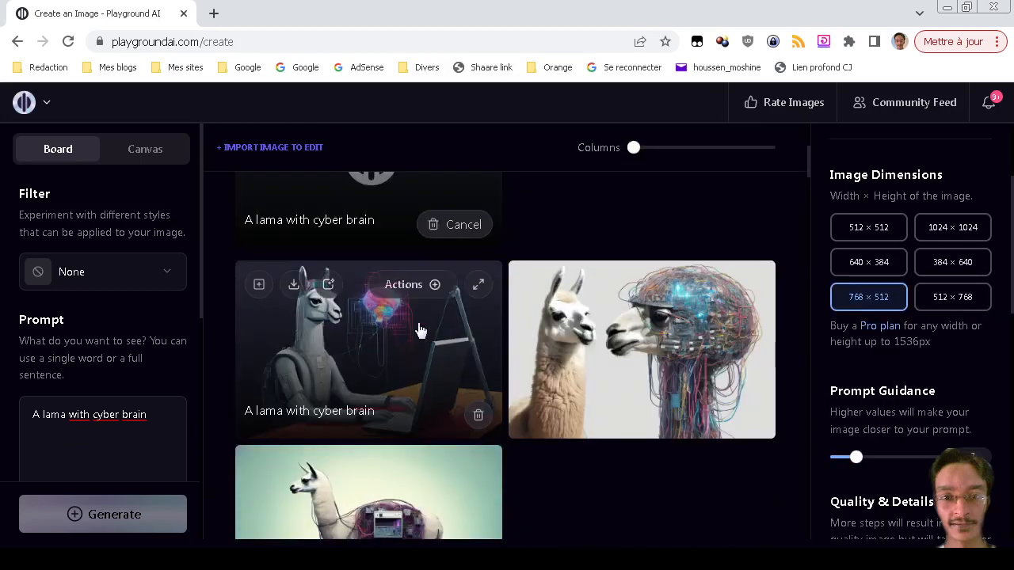
click(478, 287)
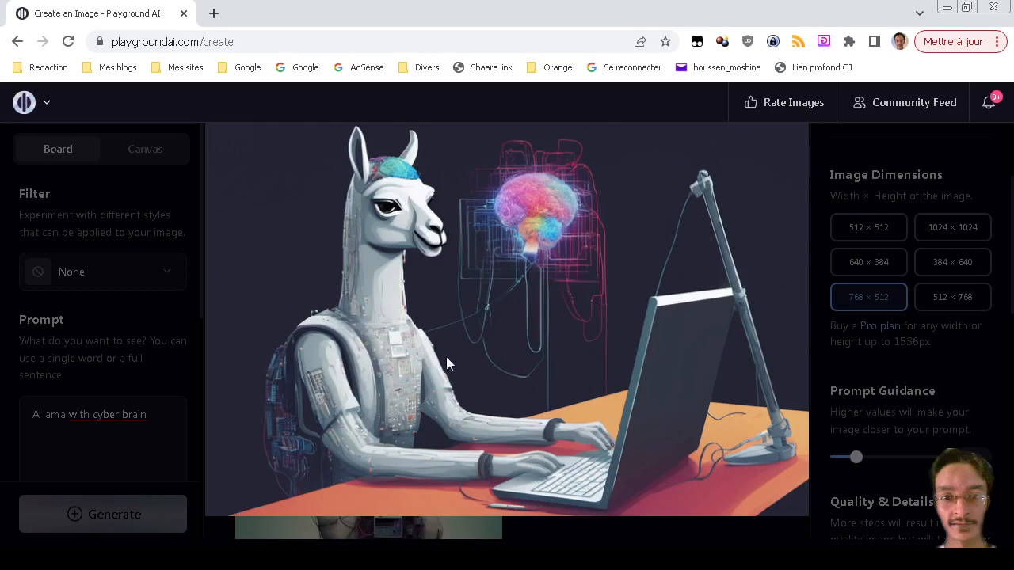
click(537, 256)
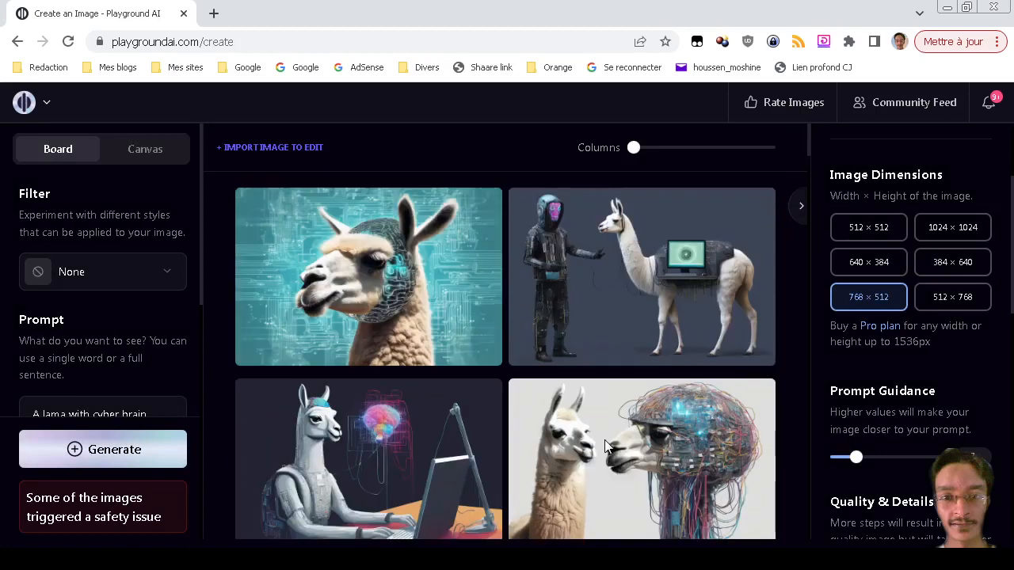
mouse_move(606, 446)
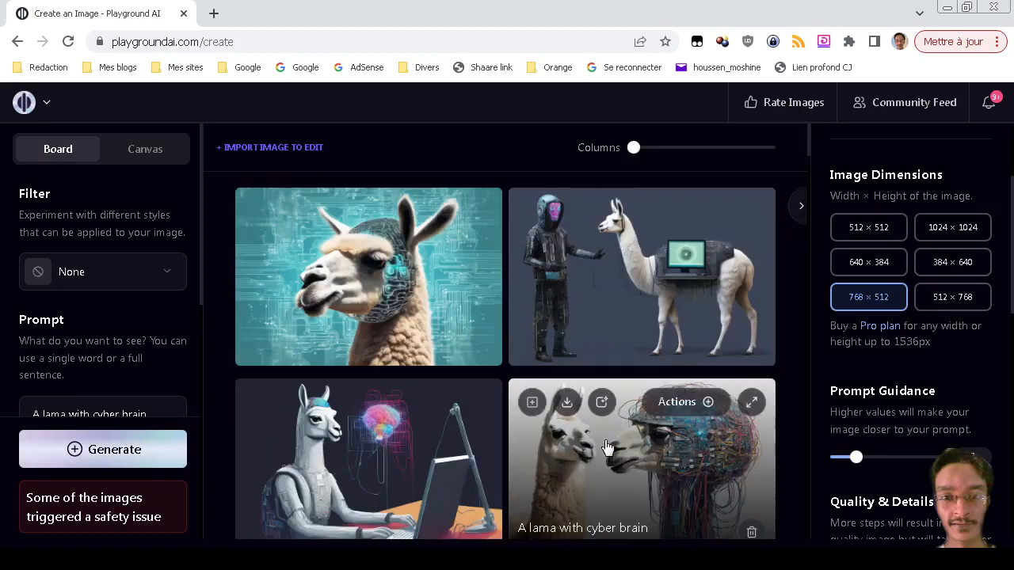
mouse_move(444, 285)
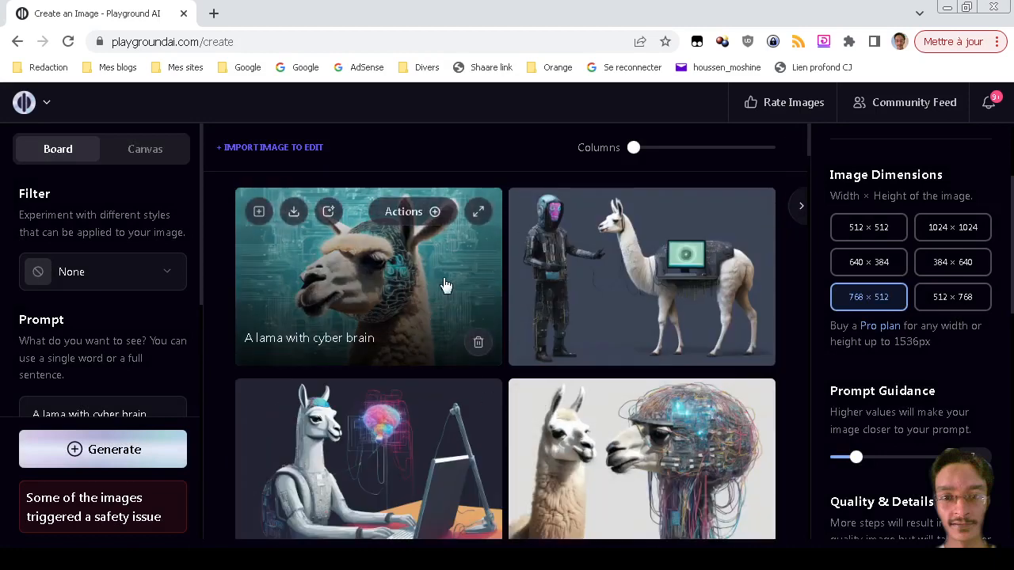
click(476, 214)
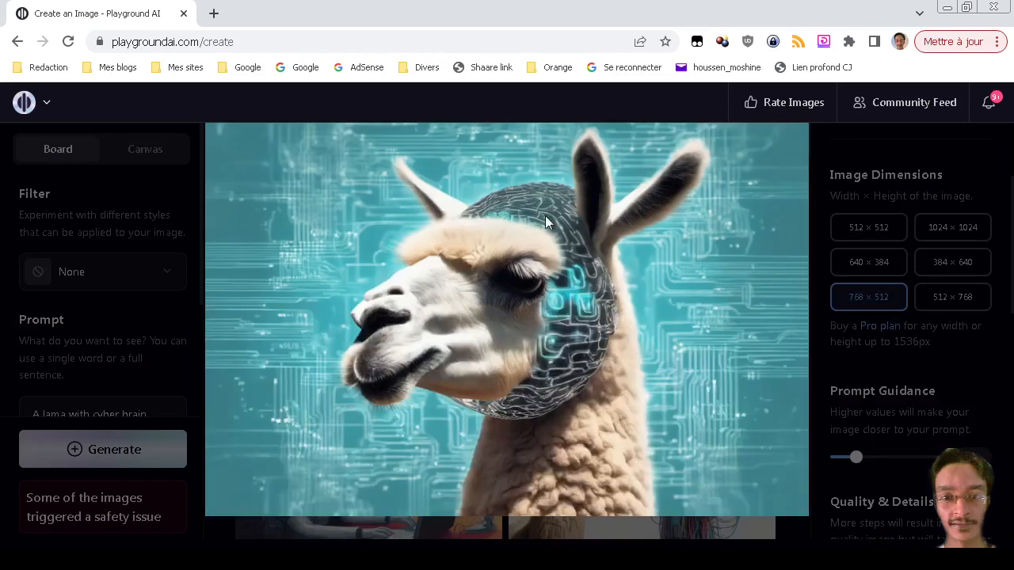
click(606, 384)
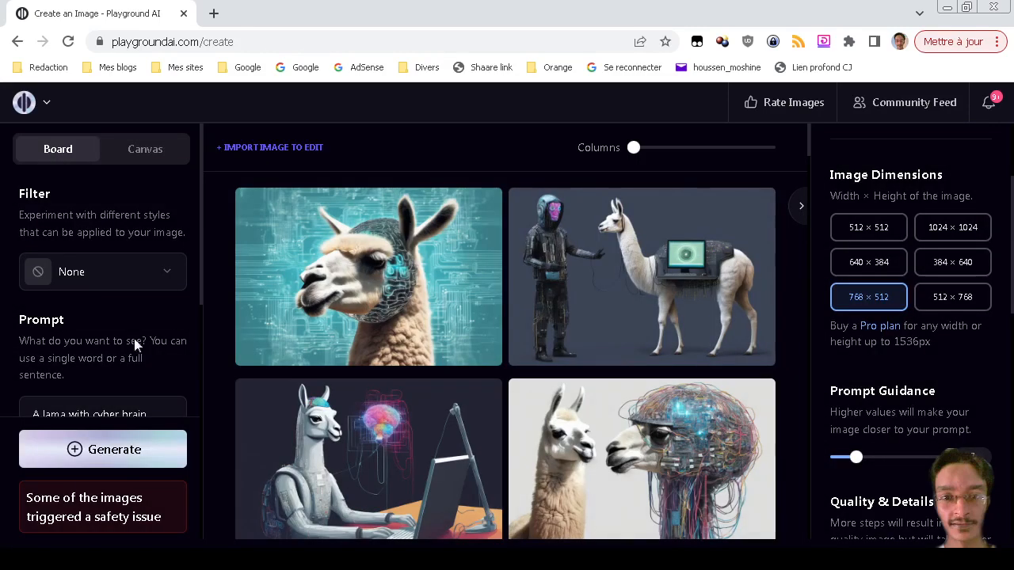
scroll(124, 351, down, 2)
Replace the prompt with 'A smiling cat taking a selfie', generate, and review the cat selfies.
triple_click(139, 267)
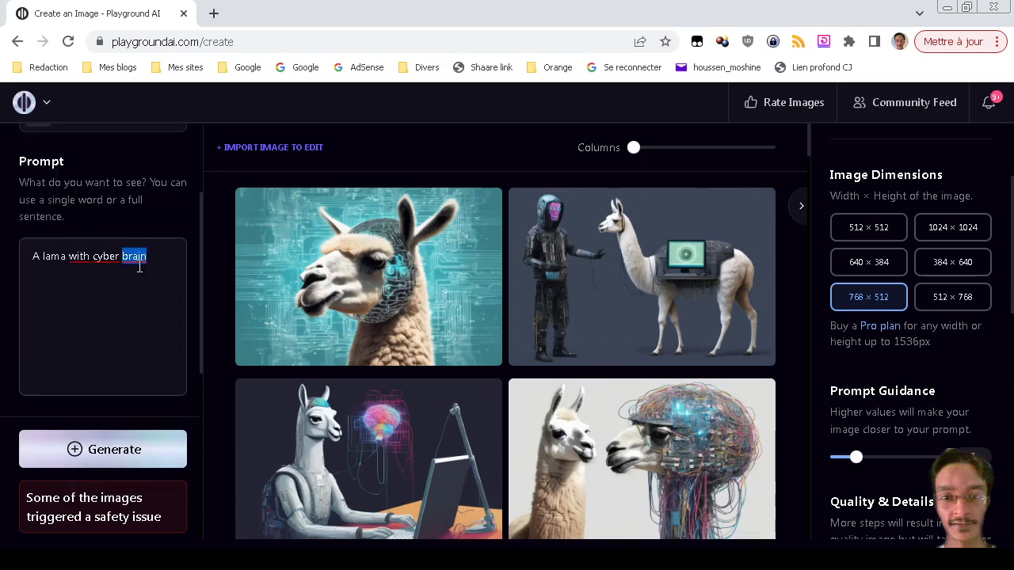
text(A smiling cat taking a selfie)
key(Return)
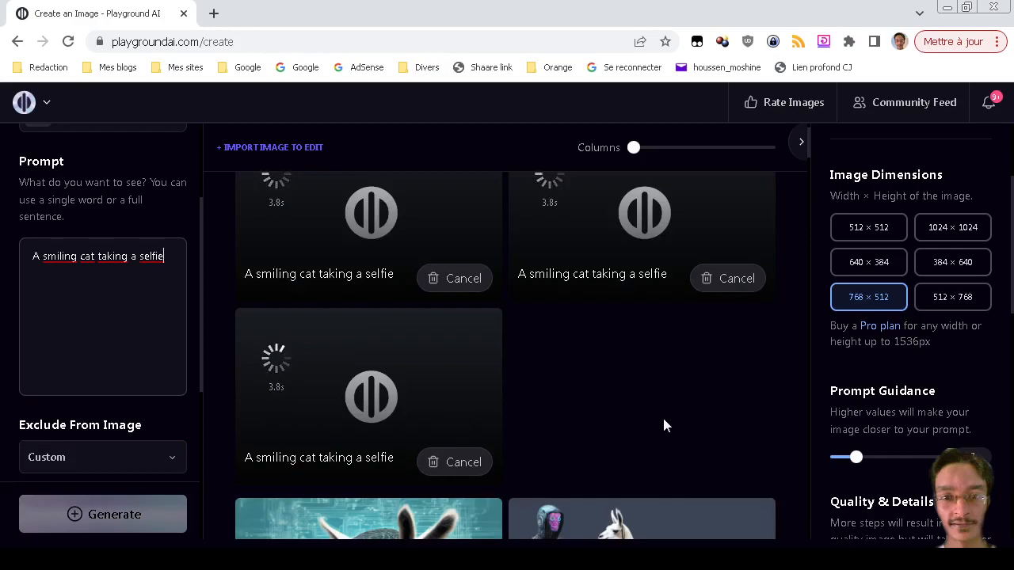
scroll(663, 426, down, 10)
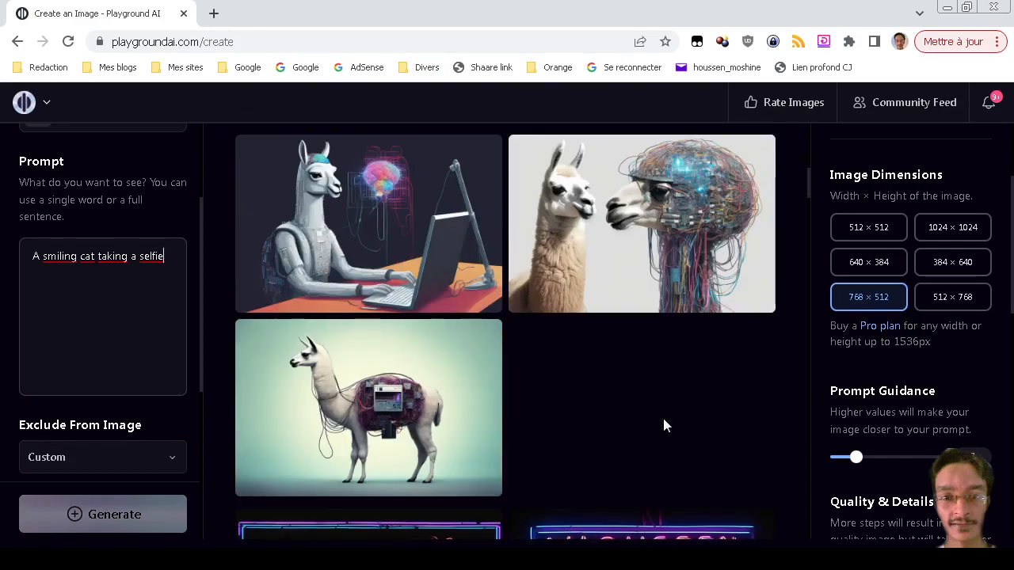
scroll(663, 425, down, 5)
scroll(663, 425, up, 10)
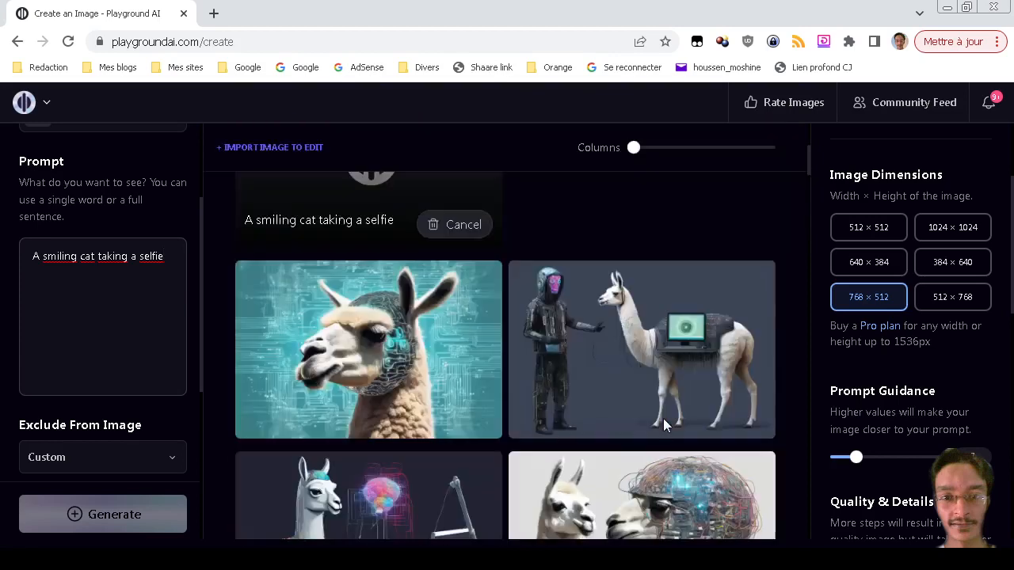
scroll(663, 418, up, 4)
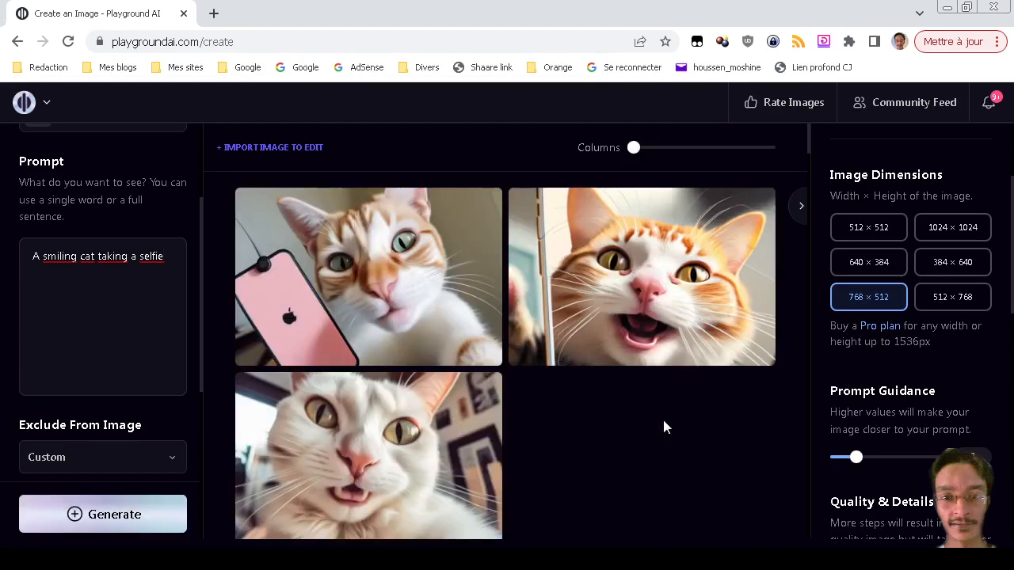
scroll(664, 426, down, 2)
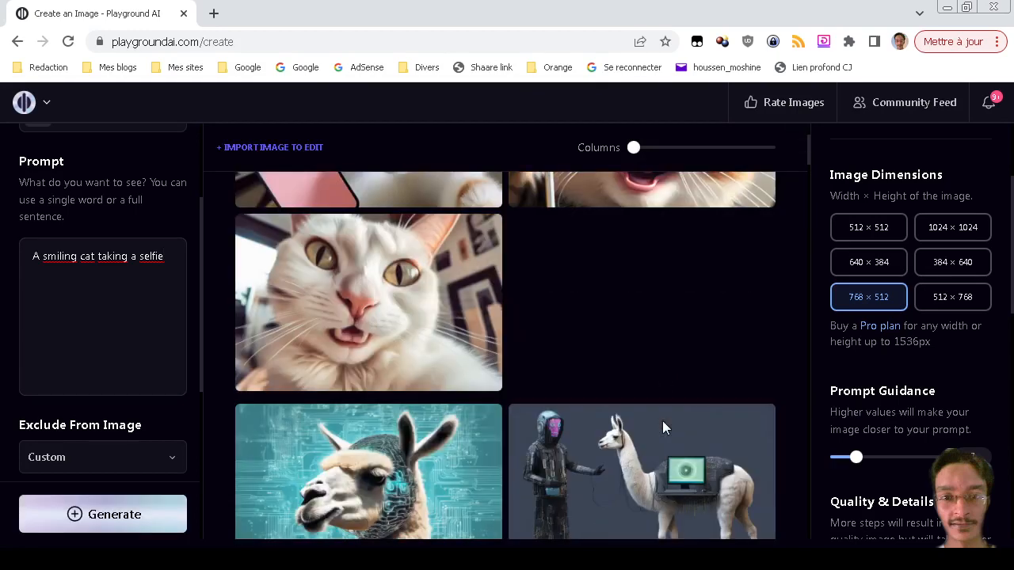
scroll(664, 427, up, 2)
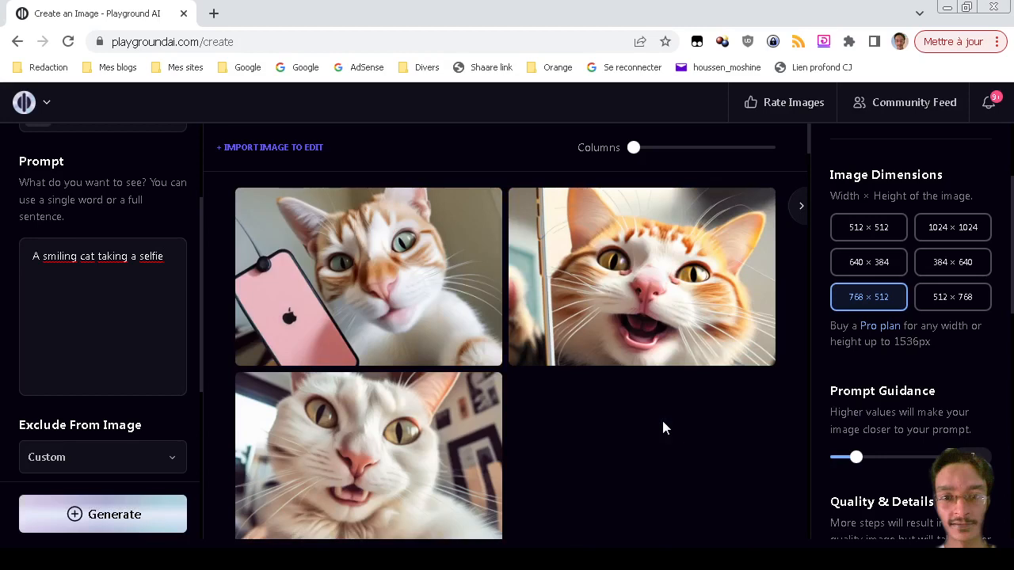
scroll(663, 427, down, 1)
scroll(663, 427, up, 1)
Generate a second cat-selfie batch from the same prompt and compare the tabby-cat results.
click(86, 515)
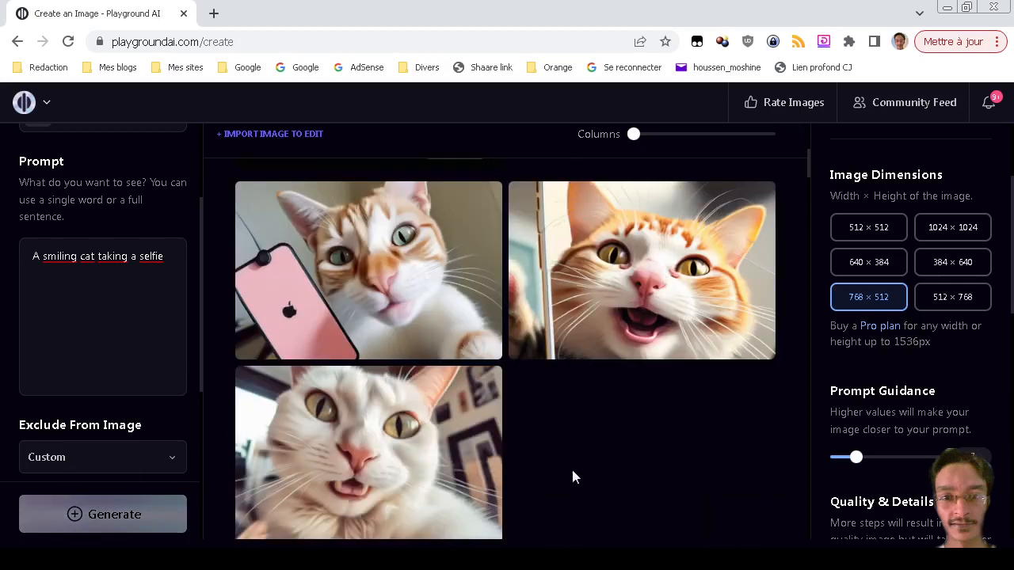
scroll(572, 470, down, 1)
mouse_move(463, 342)
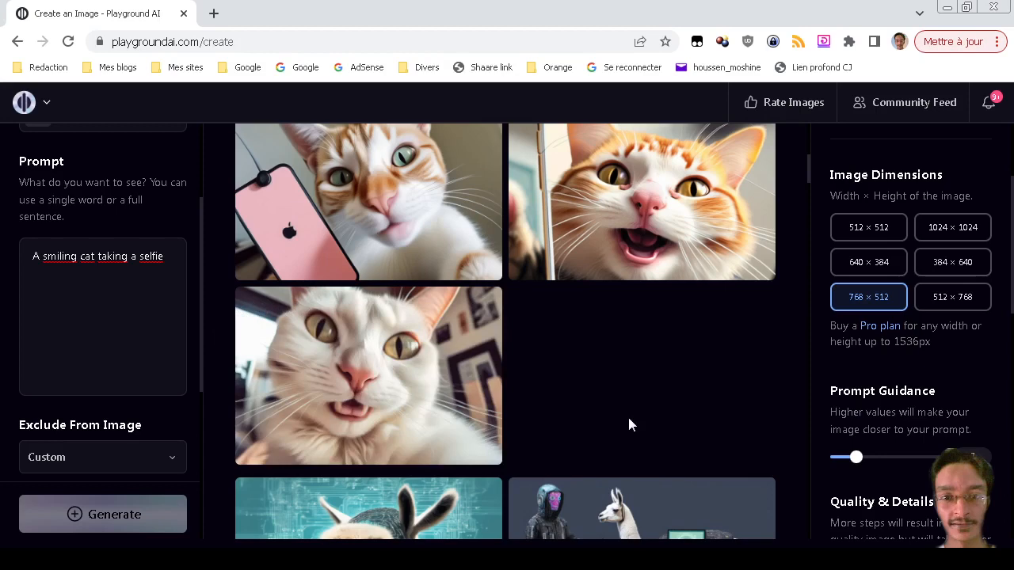
scroll(629, 425, up, 1)
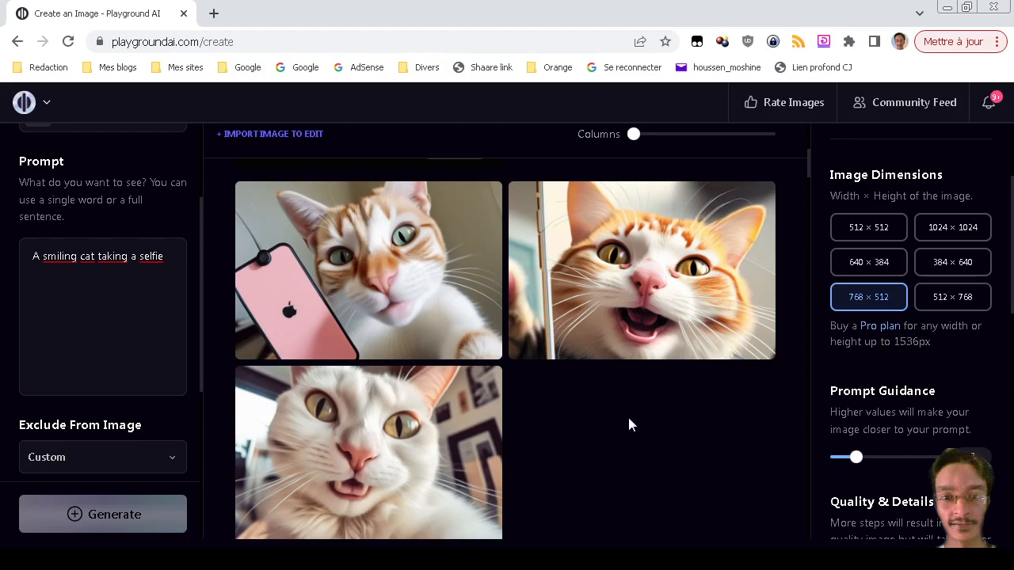
scroll(628, 419, up, 5)
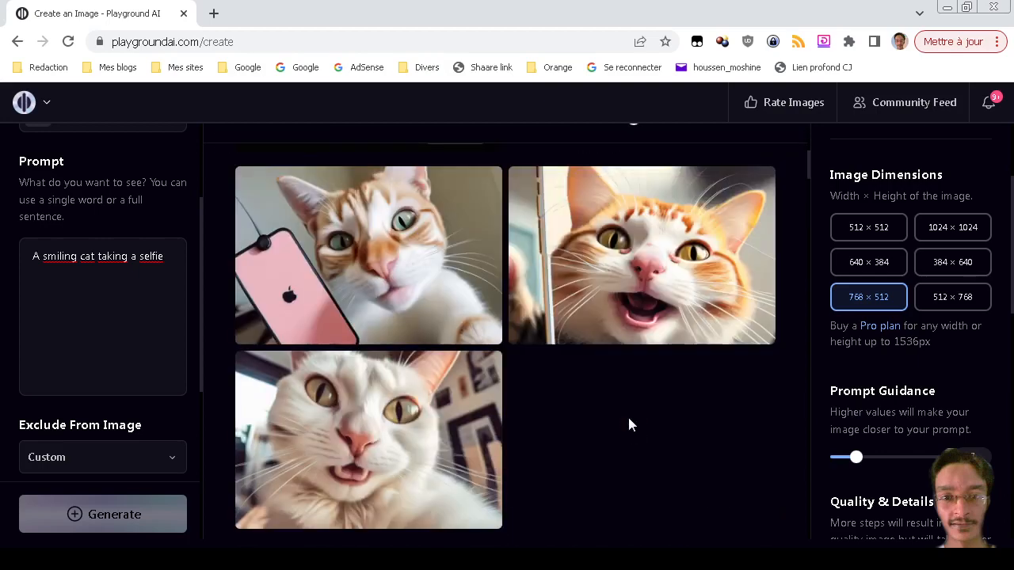
scroll(627, 414, down, 12)
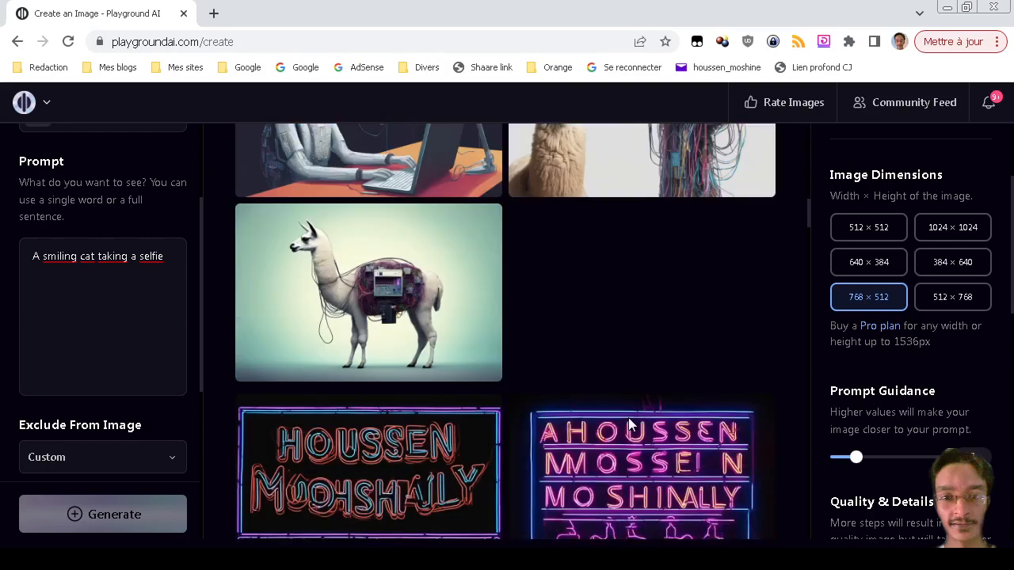
mouse_move(631, 425)
scroll(631, 425, up, 2)
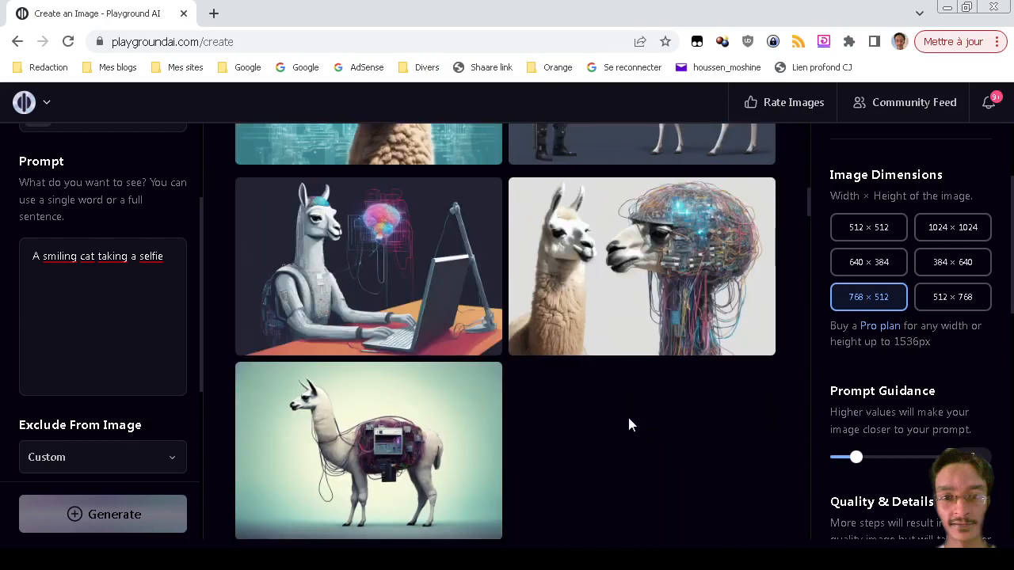
scroll(631, 425, up, 3)
scroll(631, 425, up, 6)
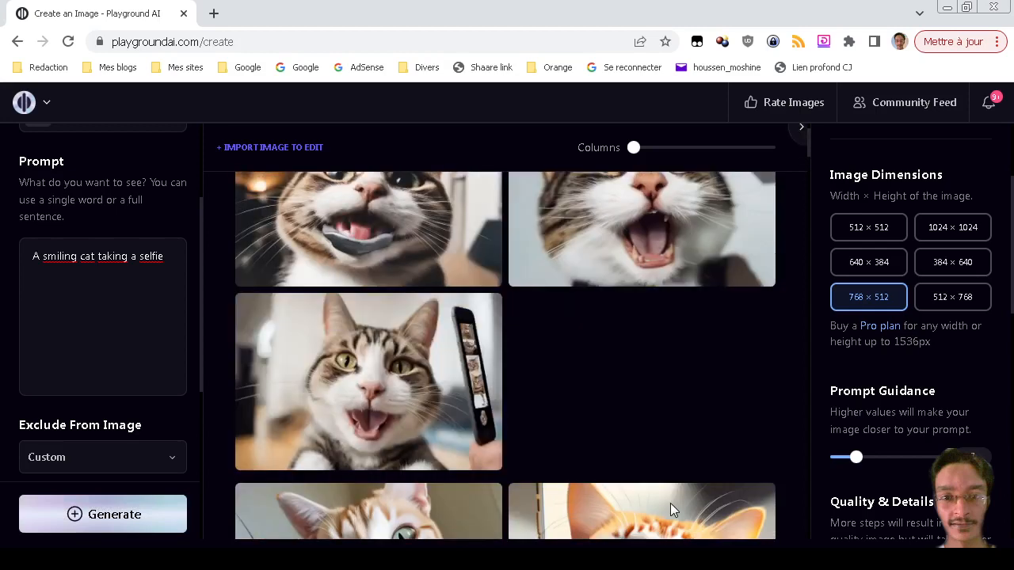
scroll(671, 511, up, 1)
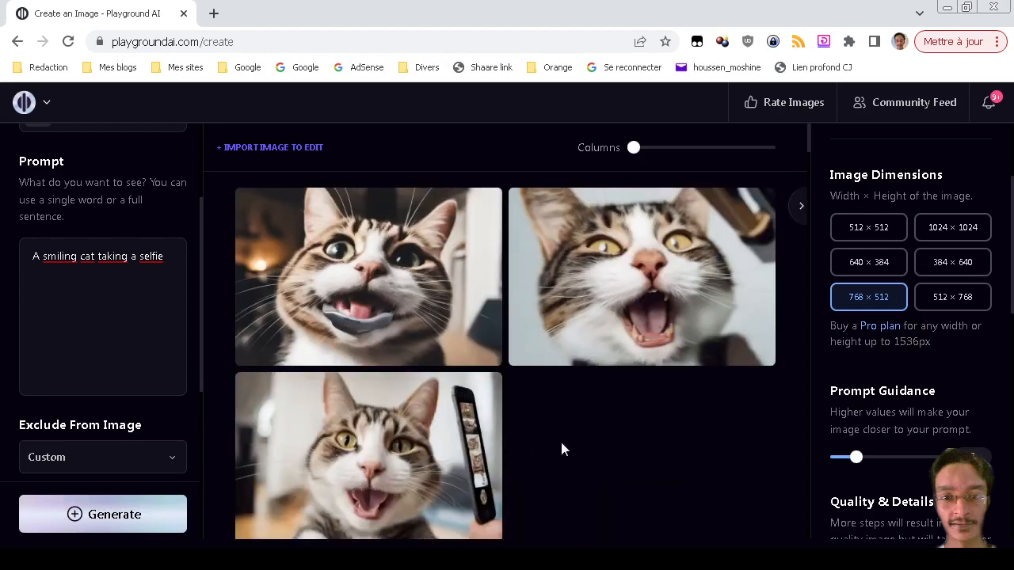
scroll(540, 430, down, 5)
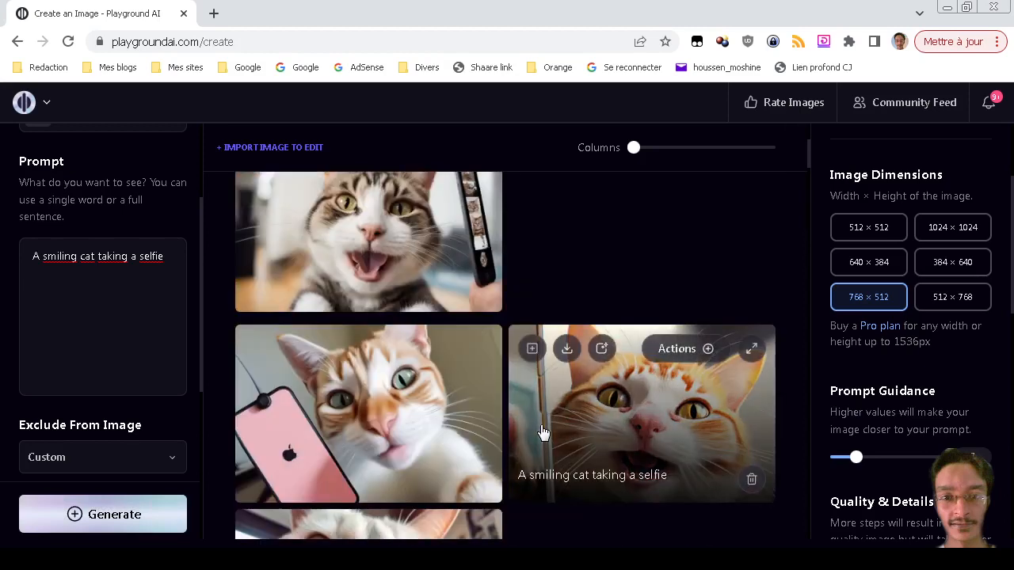
scroll(541, 431, up, 2)
scroll(540, 428, up, 3)
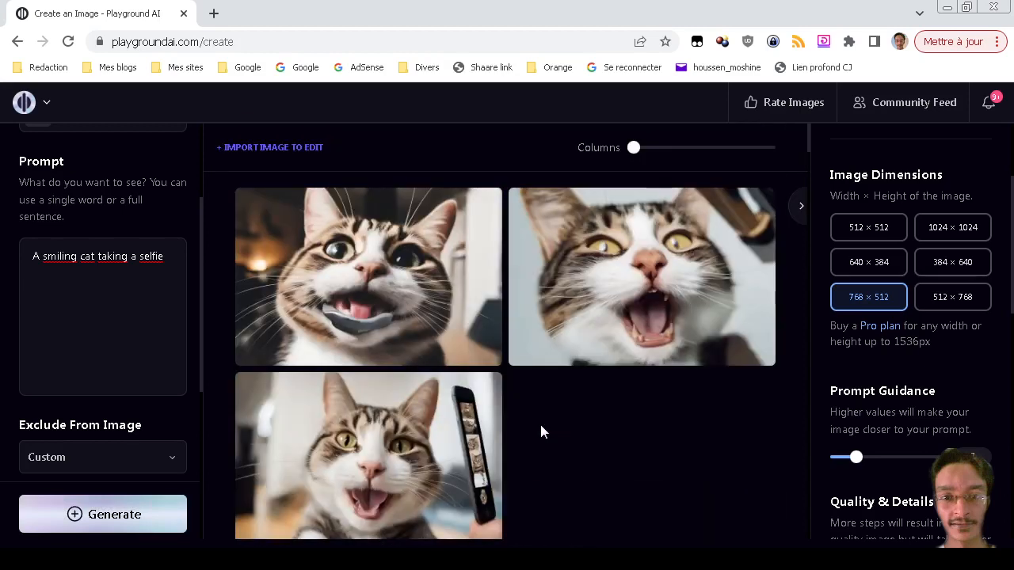
Change the prompt to 'shoes for the sport, logo, vector art' and generate.
triple_click(150, 255)
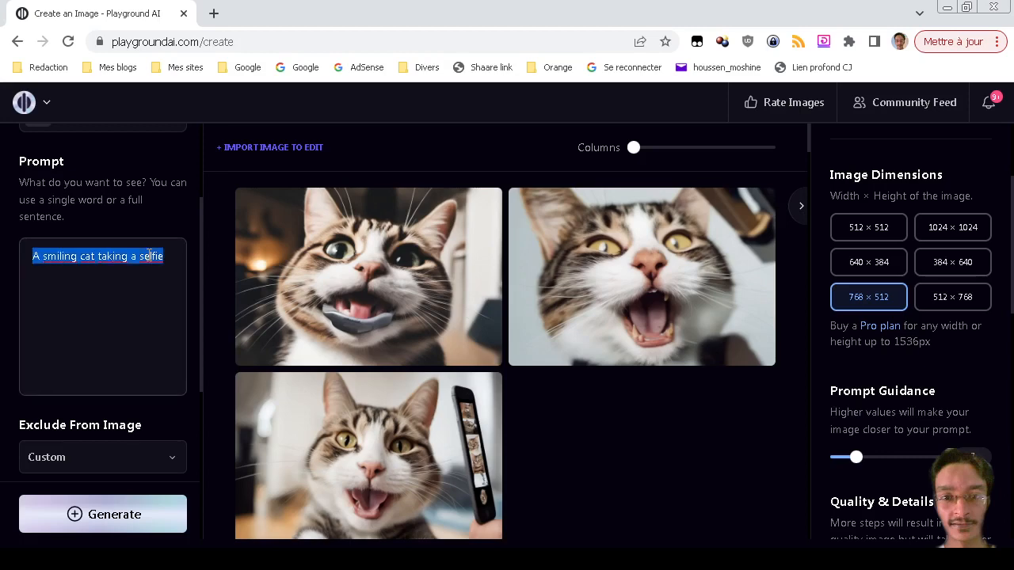
text(shoes)
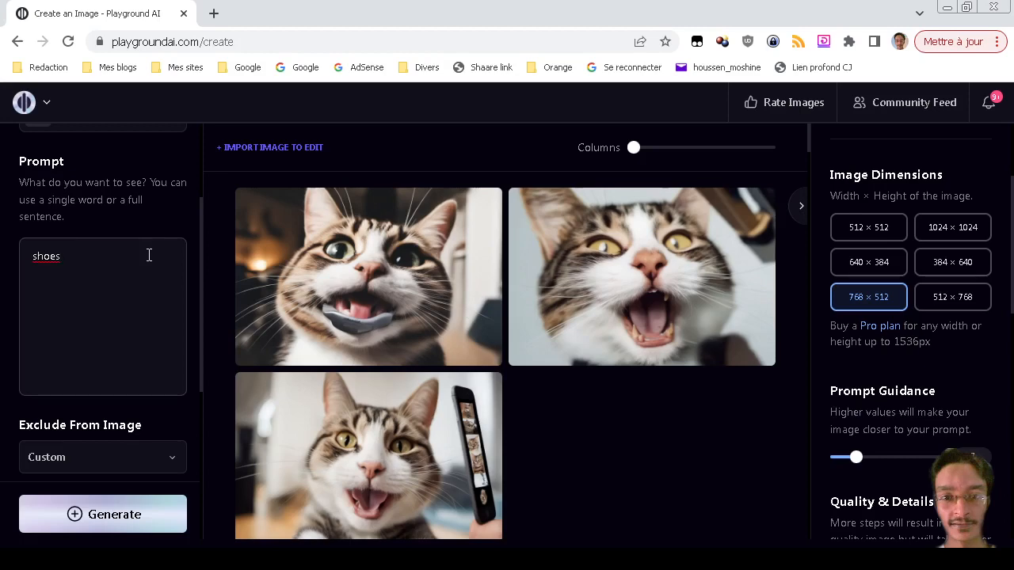
click(149, 255)
text(for the sport, logo, vecvt)
key(BackSpace)
key(BackSpace)
text(tor art)
key(ctrl+Return)
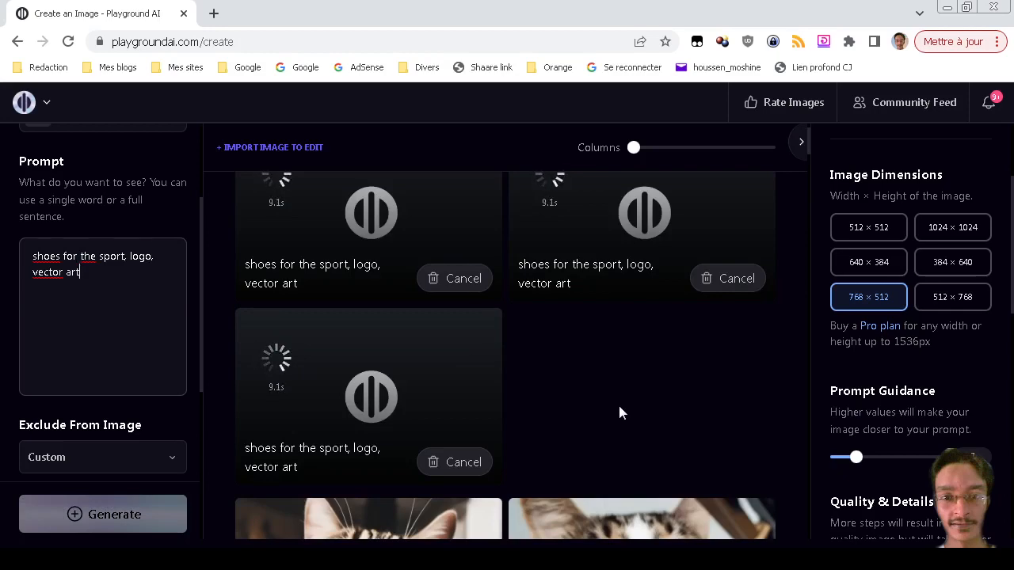
Scroll the gallery to view the three finished sneaker illustrations.
scroll(618, 404, down, 5)
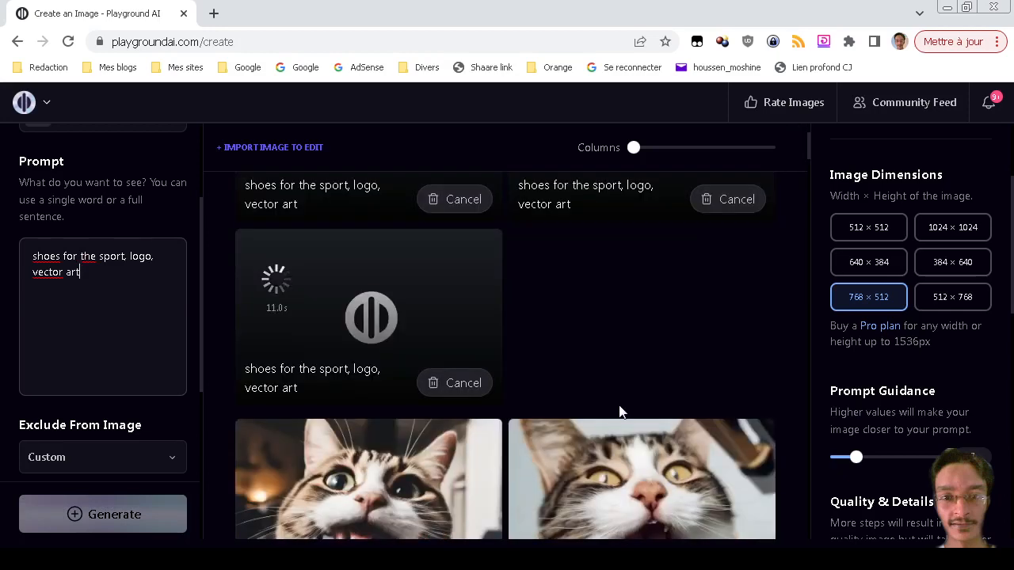
scroll(617, 410, down, 2)
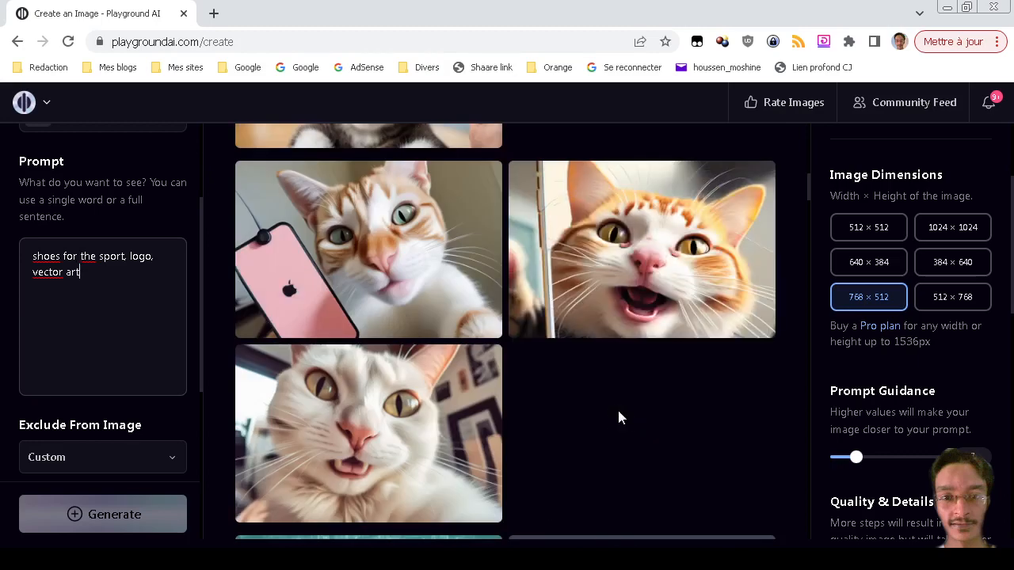
scroll(620, 418, down, 6)
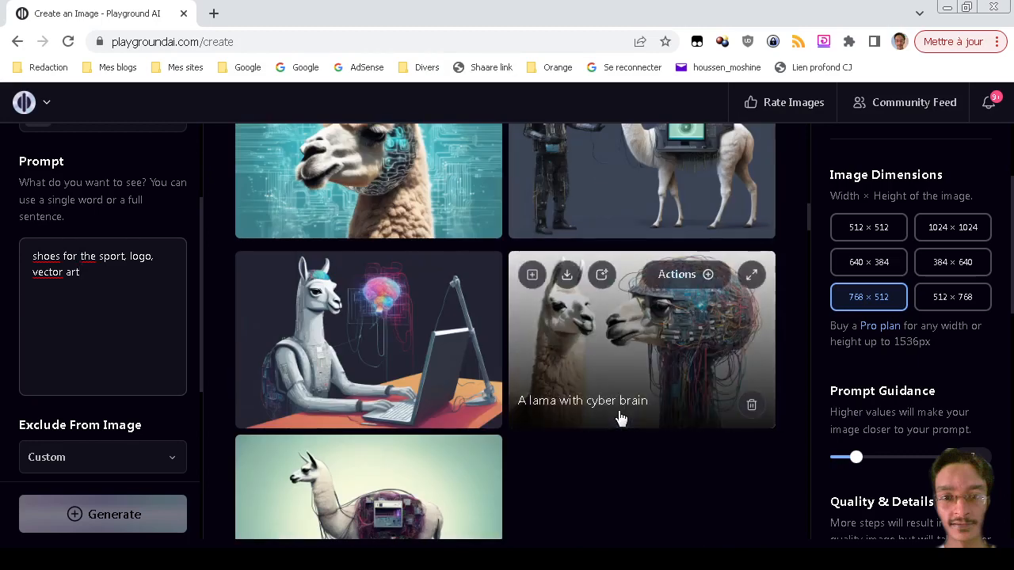
scroll(620, 418, down, 3)
scroll(617, 412, up, 15)
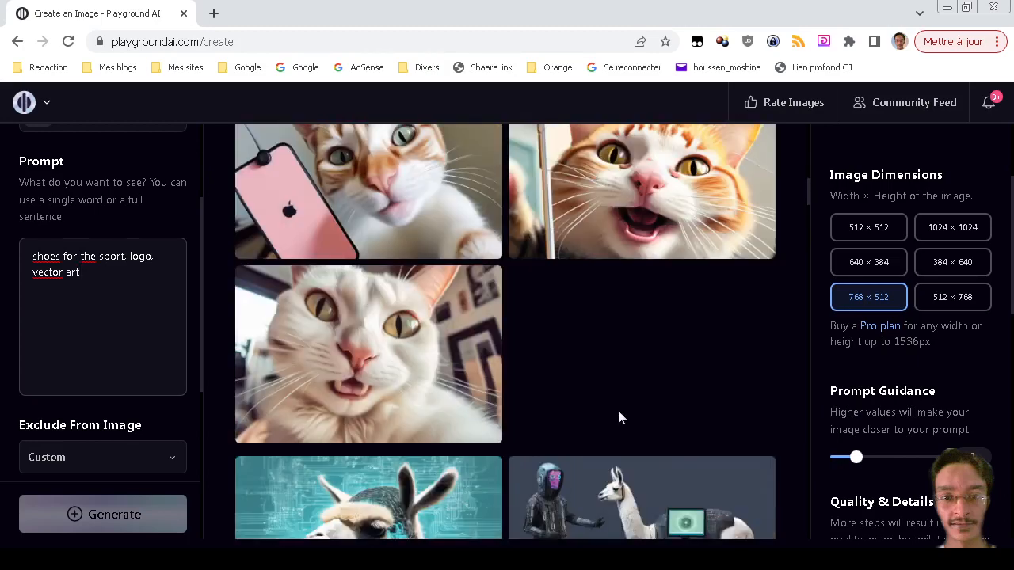
scroll(621, 417, up, 5)
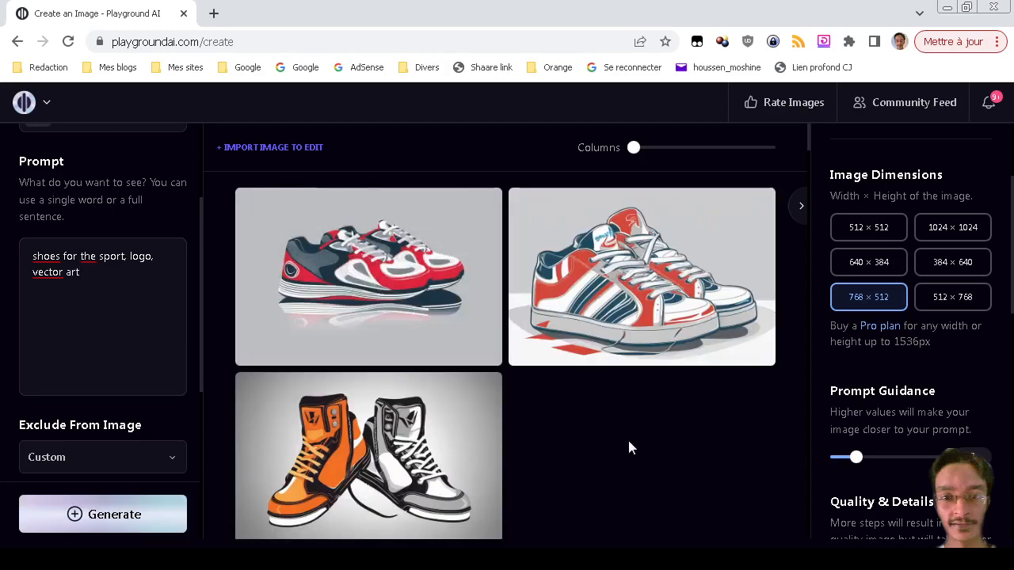
scroll(629, 447, down, 1)
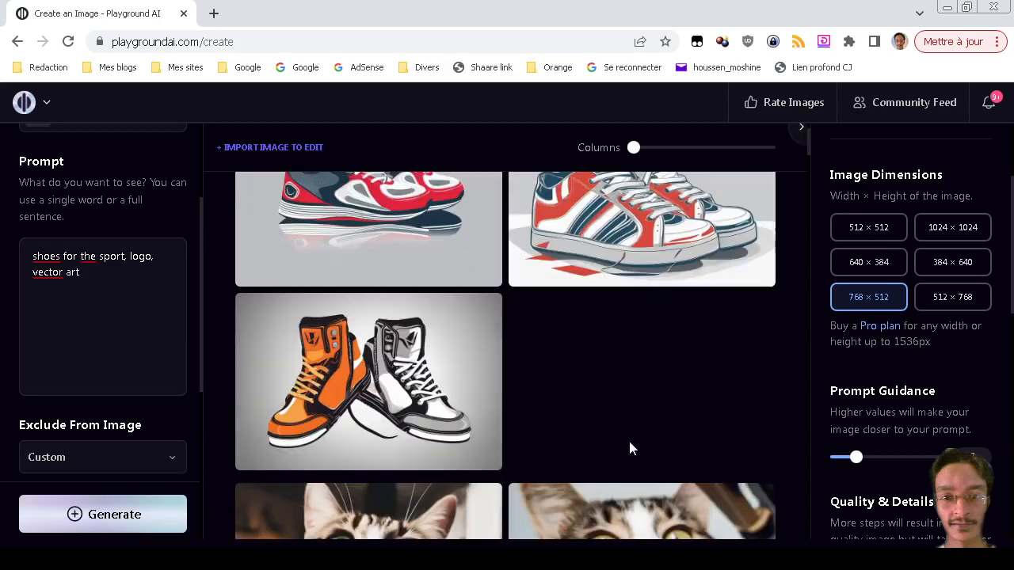
Generate a second batch of black-and-white sneaker images from the shoes prompt and review them.
click(169, 512)
scroll(634, 412, down, 3)
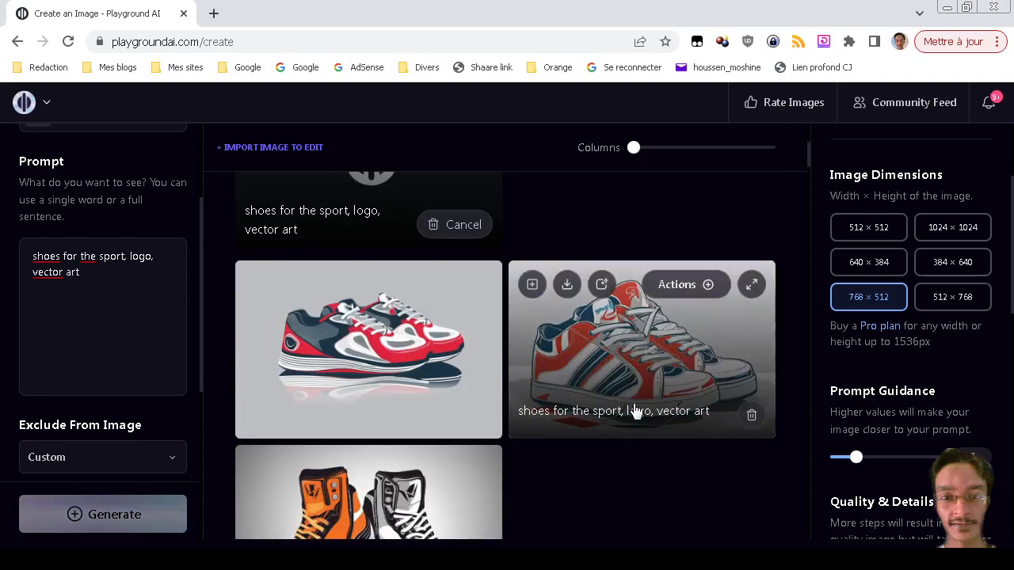
scroll(645, 468, down, 3)
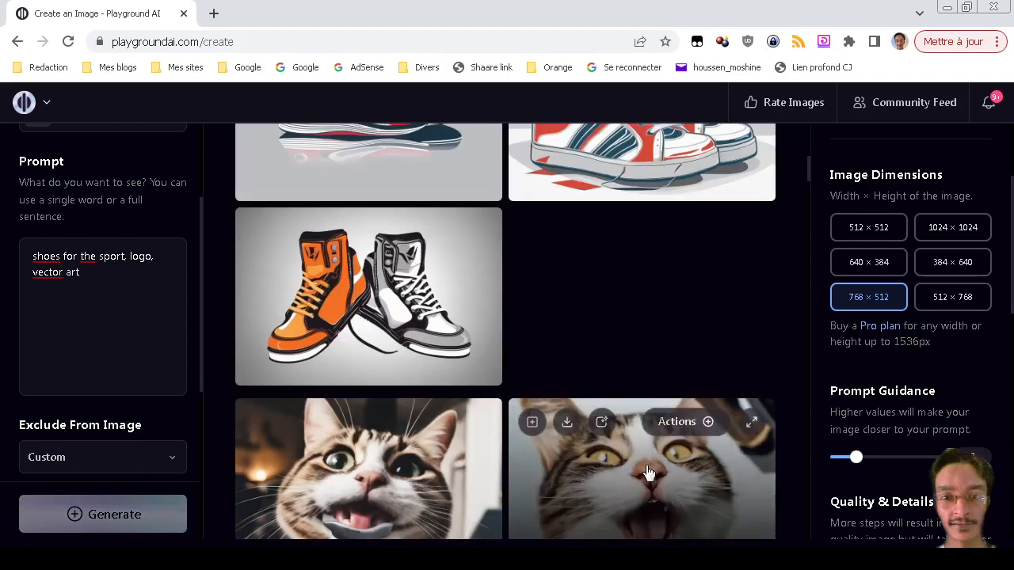
scroll(646, 473, up, 2)
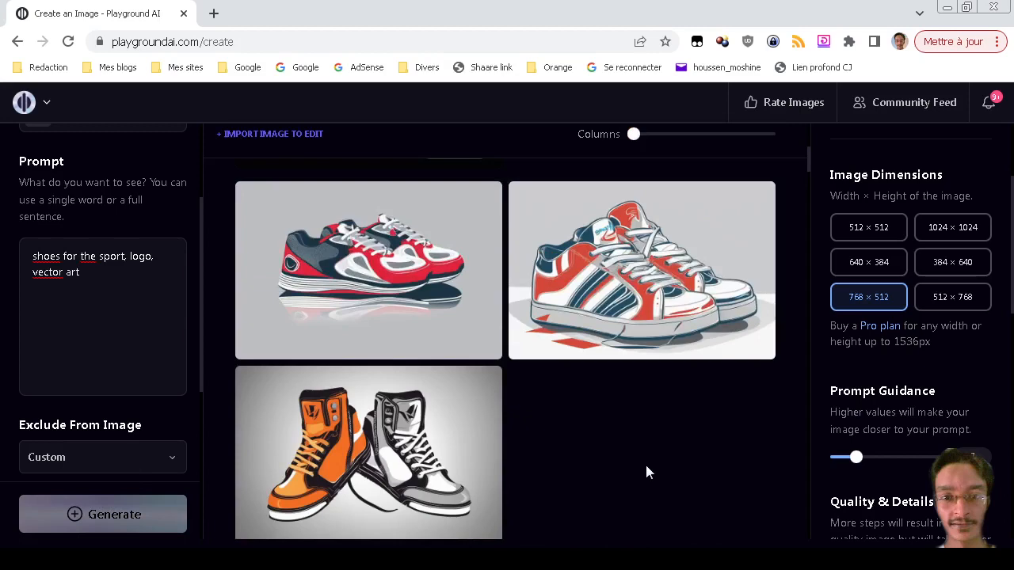
scroll(645, 473, up, 5)
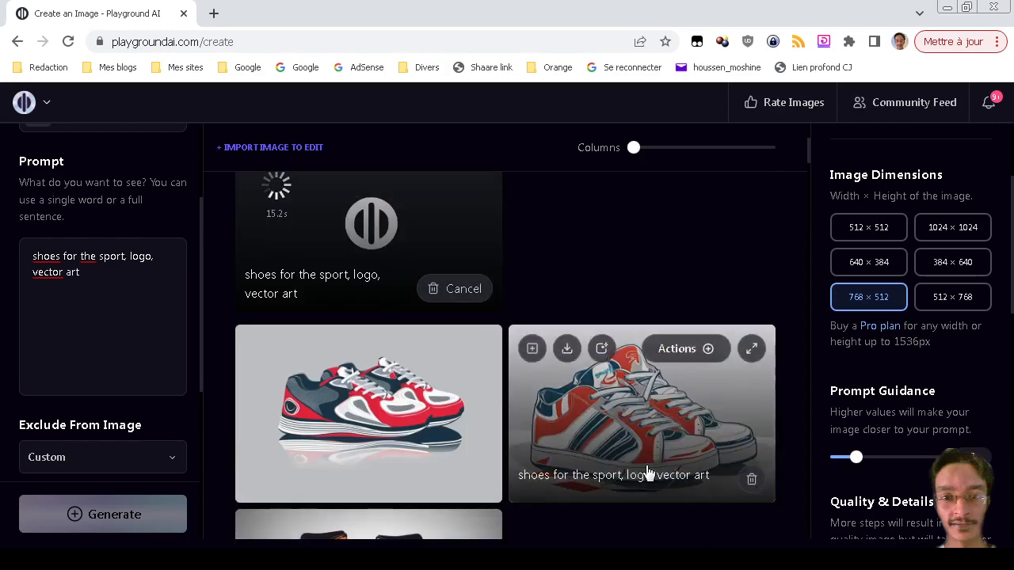
scroll(645, 473, down, 10)
scroll(645, 473, down, 5)
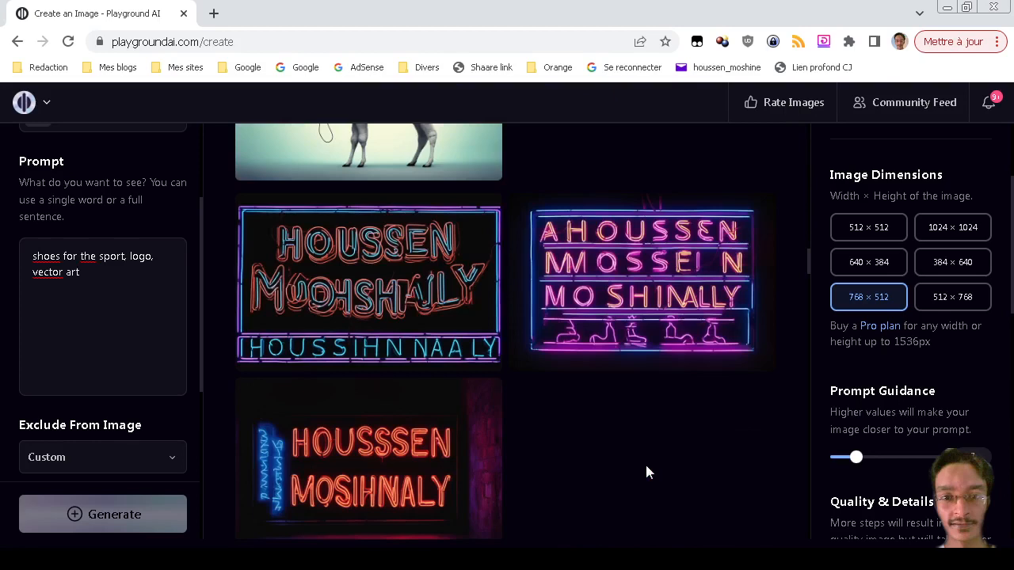
scroll(645, 471, up, 2)
scroll(646, 471, up, 3)
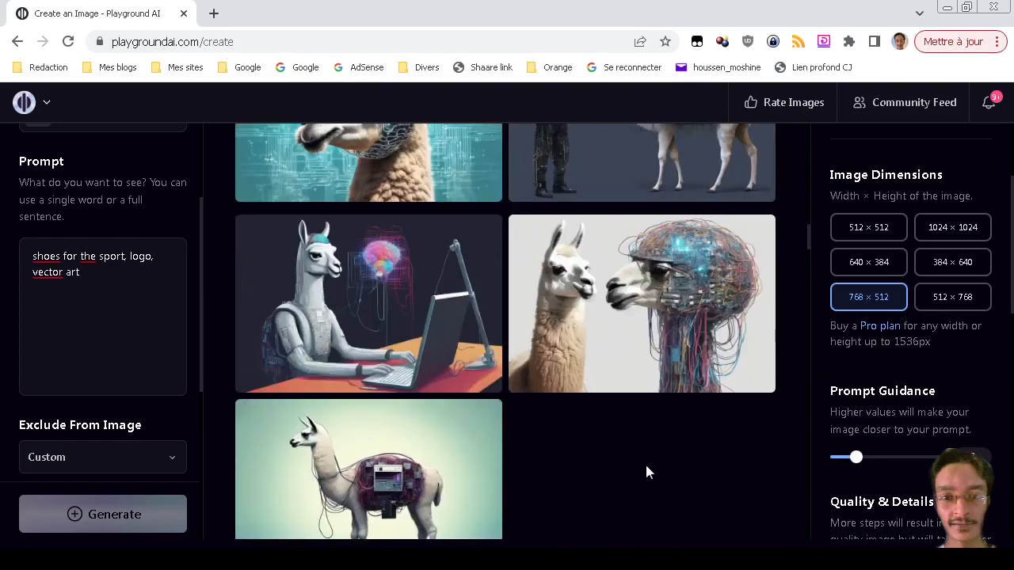
scroll(646, 473, down, 5)
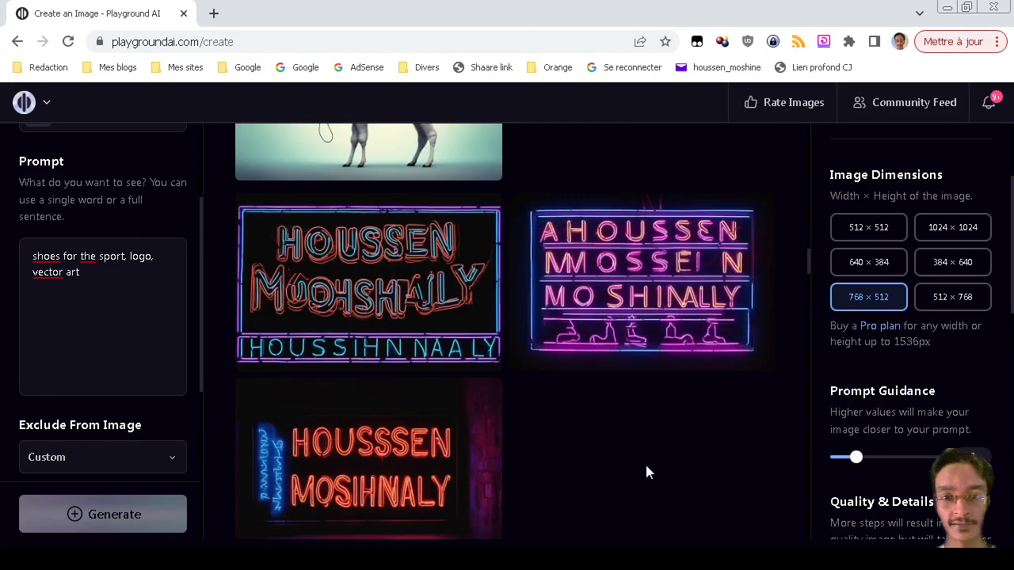
scroll(645, 473, up, 6)
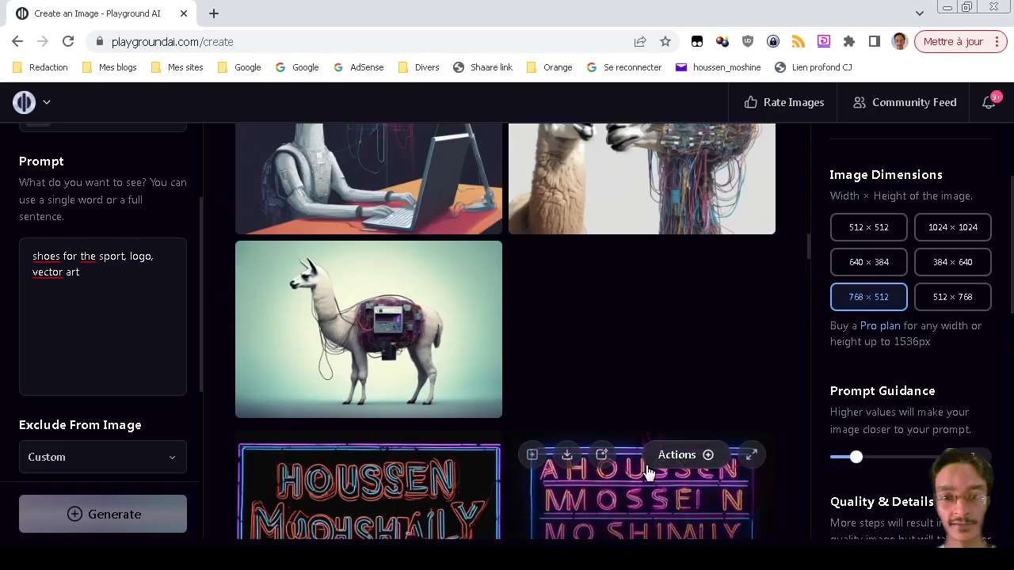
scroll(646, 472, up, 15)
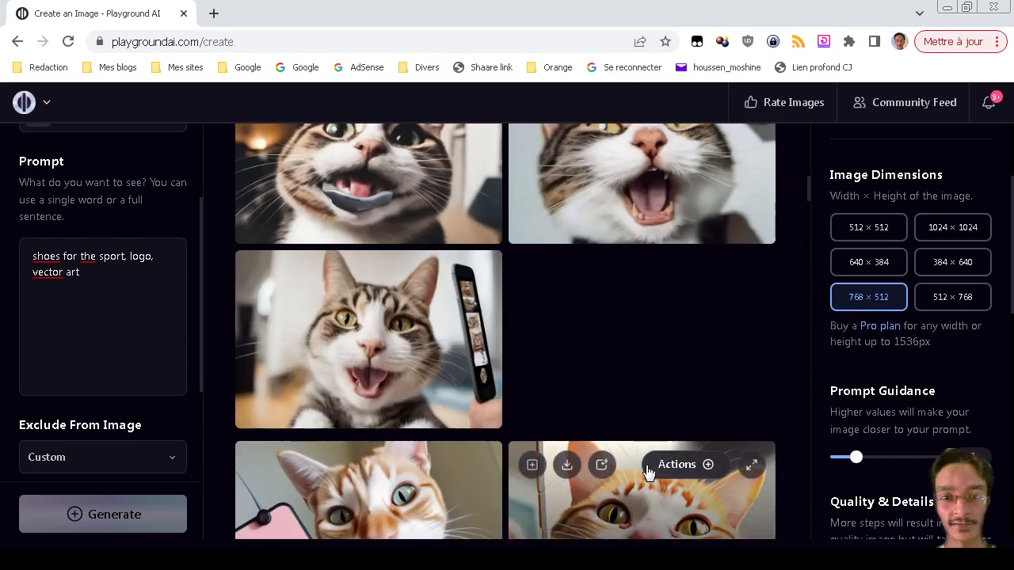
scroll(647, 472, up, 2)
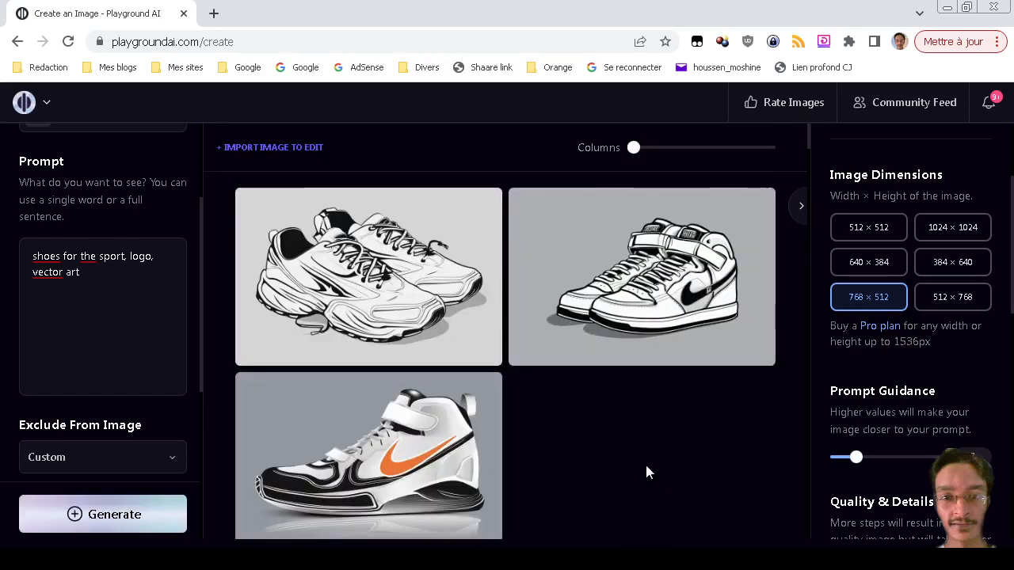
scroll(646, 472, down, 3)
scroll(646, 472, up, 3)
Start a new project with Create On Canvas and dismiss the Welcome to Canvas panel.
click(48, 105)
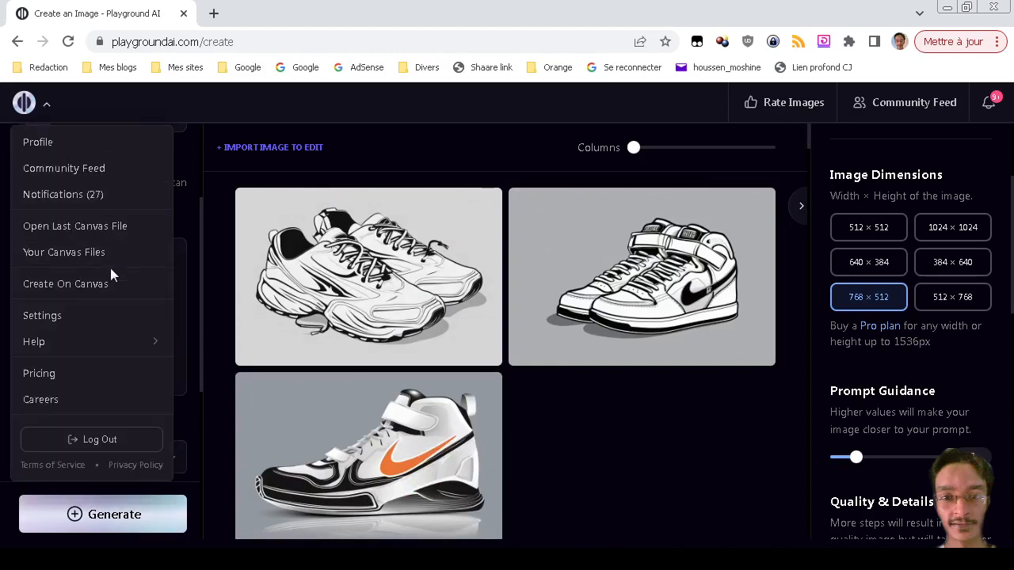
click(90, 292)
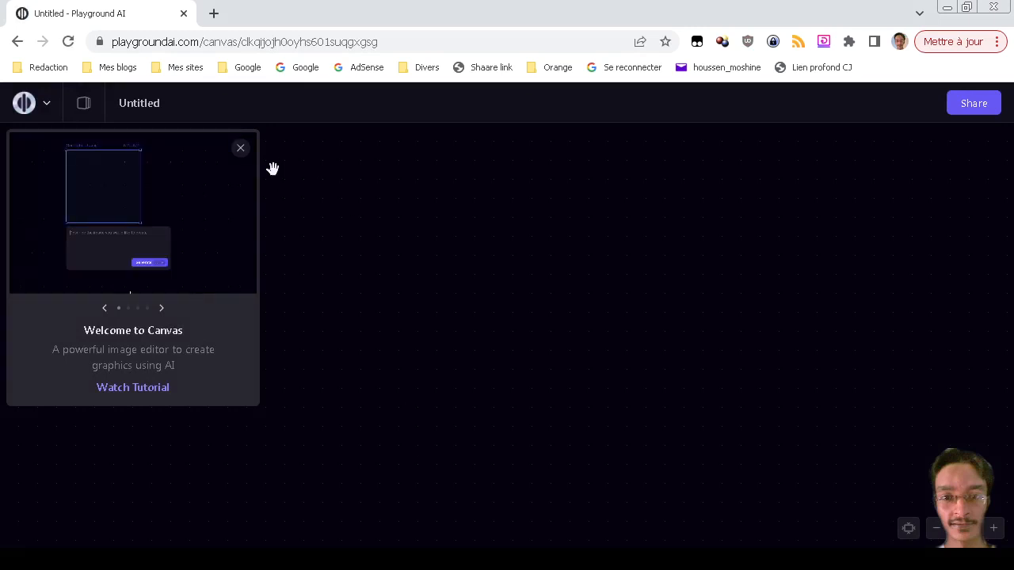
click(241, 149)
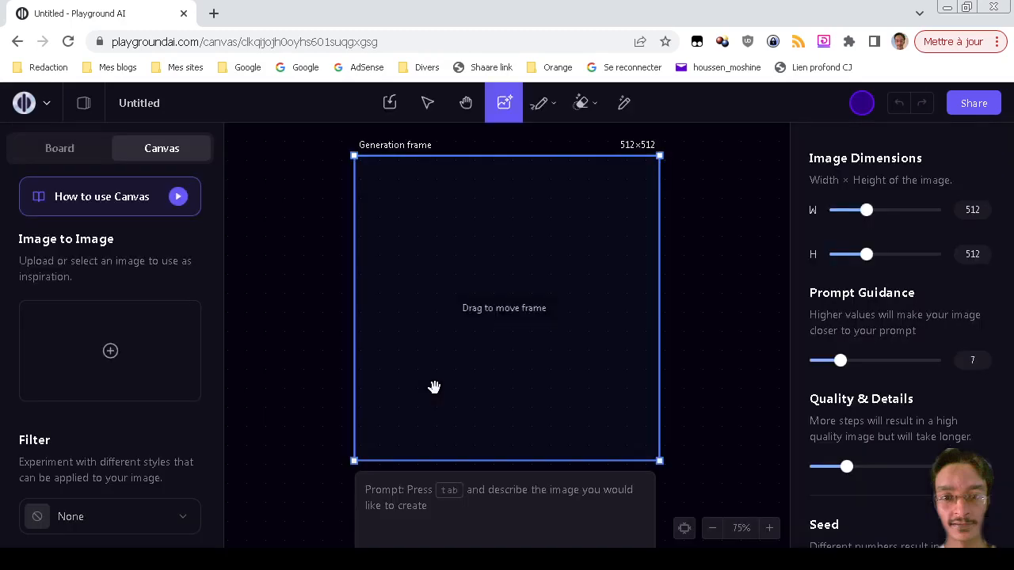
Zoom out around the empty 512×512 generation frame and focus the prompt box.
scroll(488, 374, down, 5)
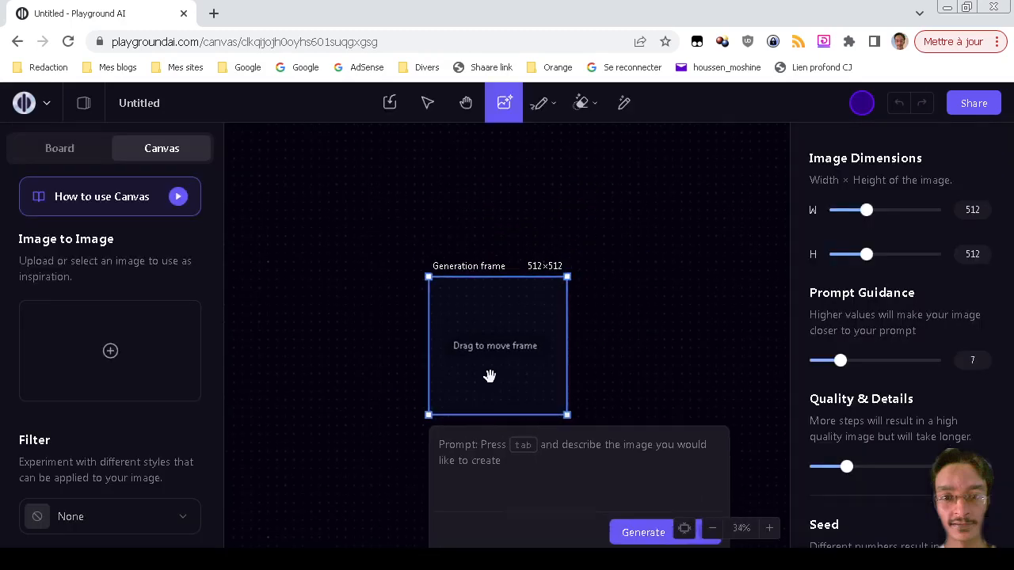
scroll(489, 374, down, 2)
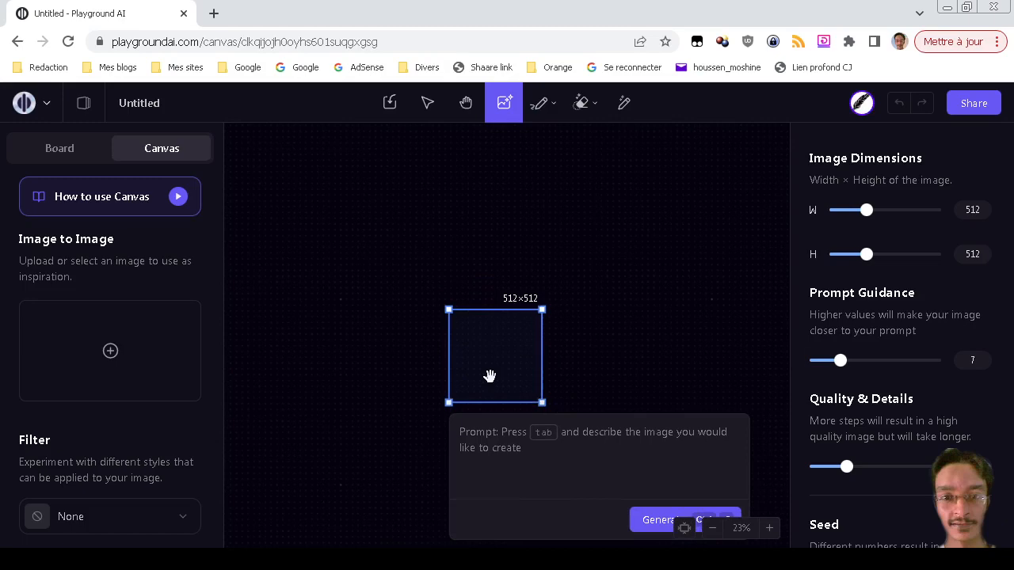
click(491, 447)
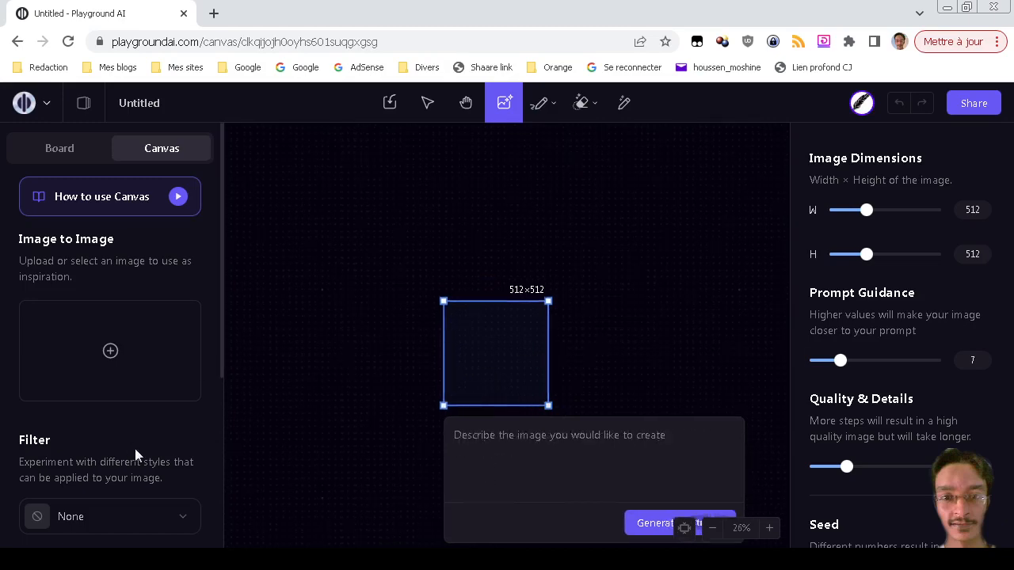
scroll(934, 354, down, 5)
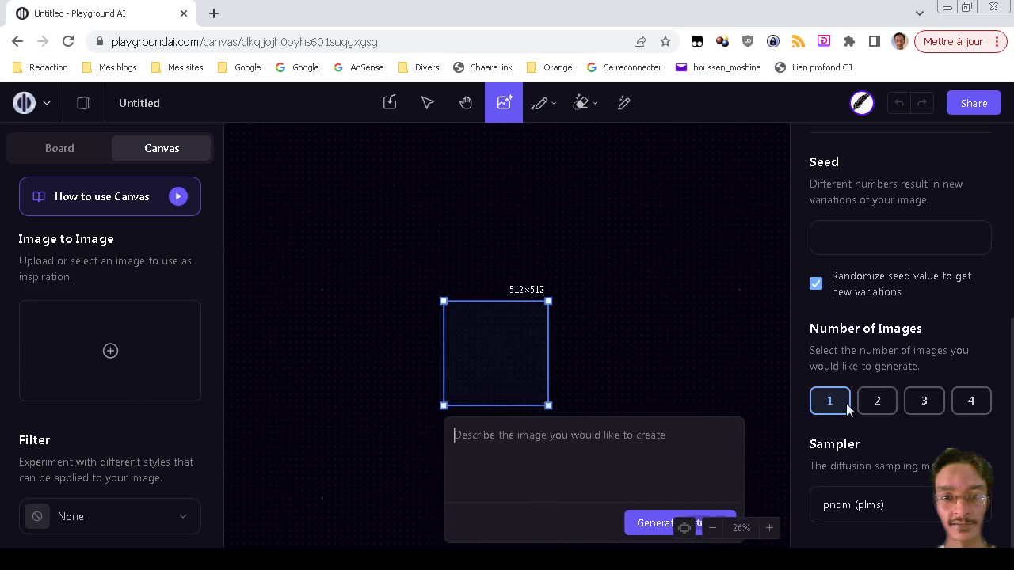
scroll(119, 455, down, 2)
scroll(123, 466, down, 2)
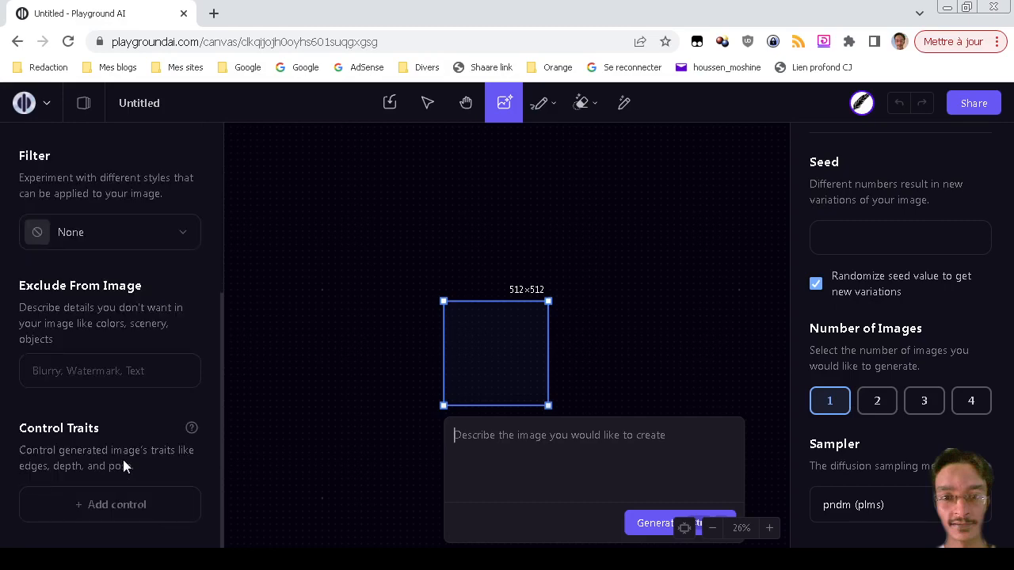
scroll(123, 463, up, 4)
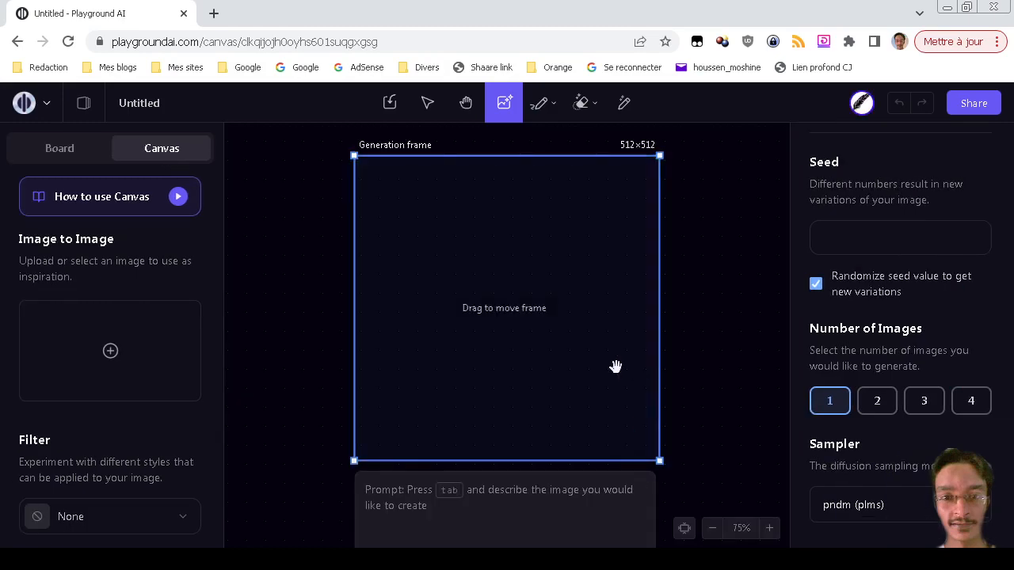
scroll(614, 364, down, 2)
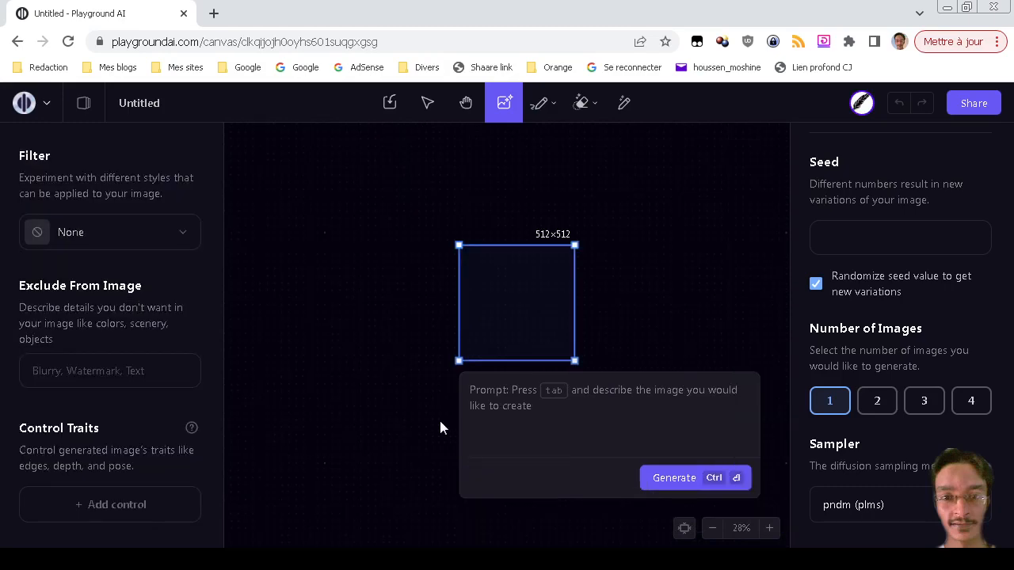
click(534, 406)
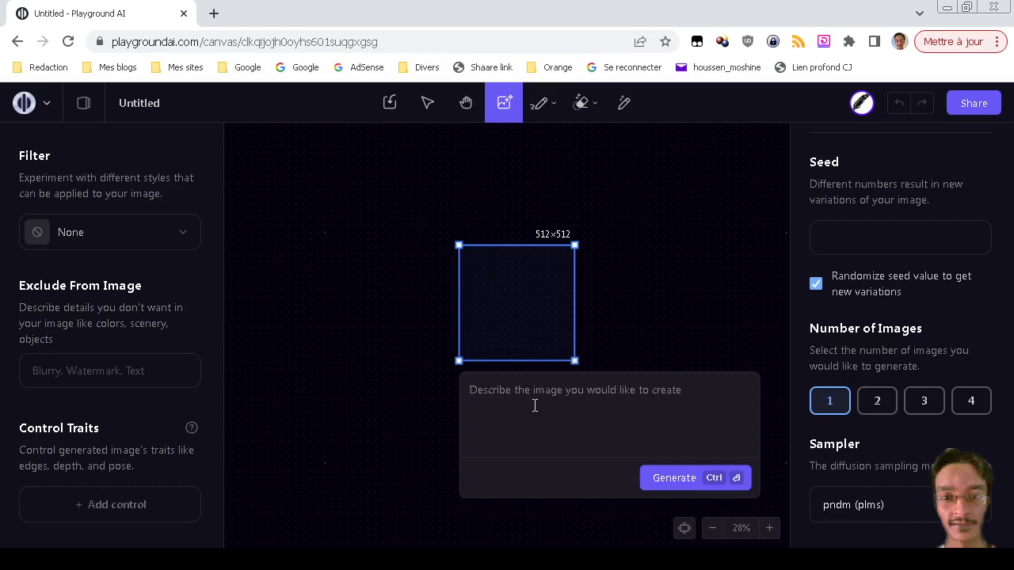
text(A text "H)
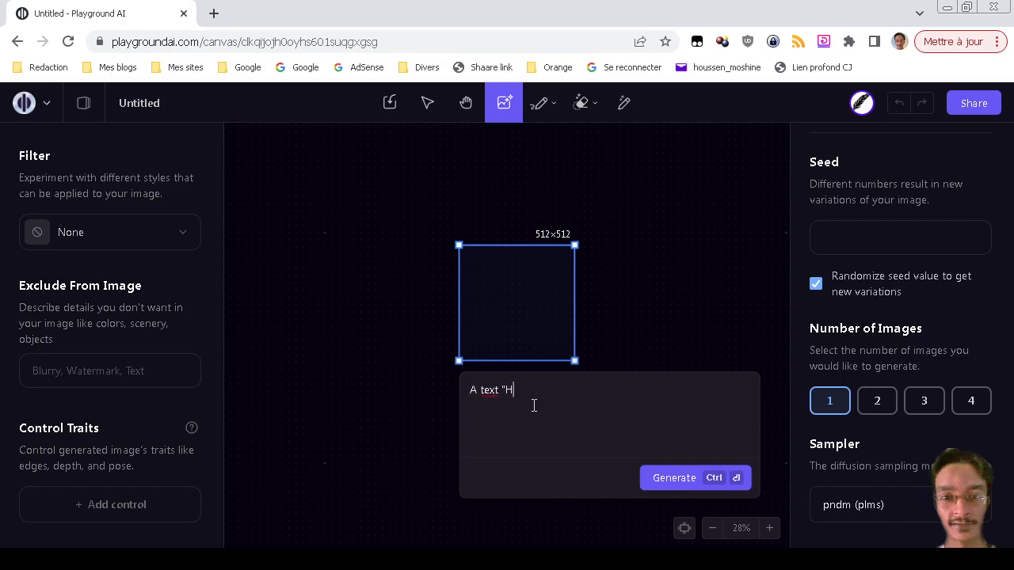
text(oussen" in Neon)
key(ctrl+Return)
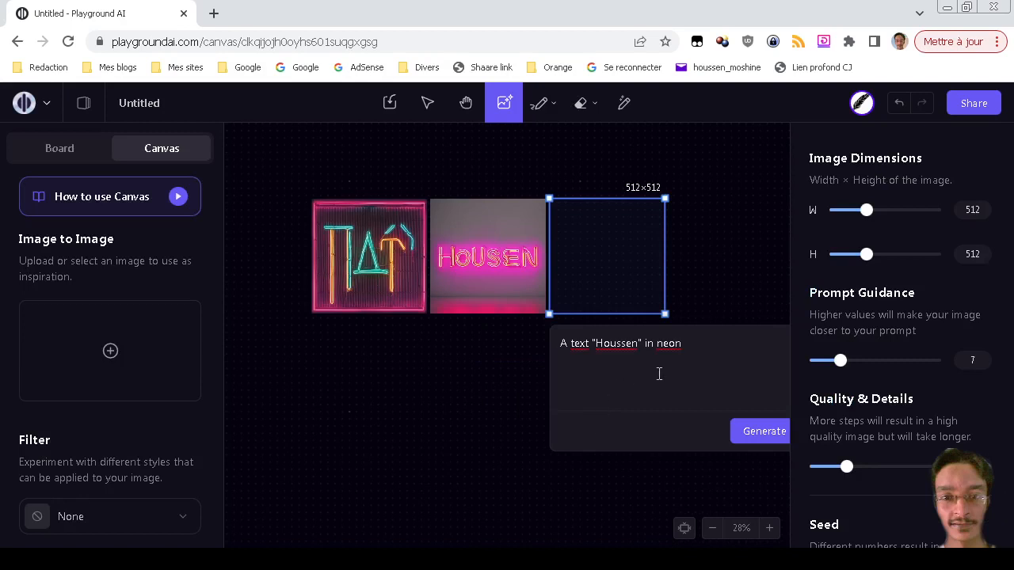
drag(726, 321, 667, 330)
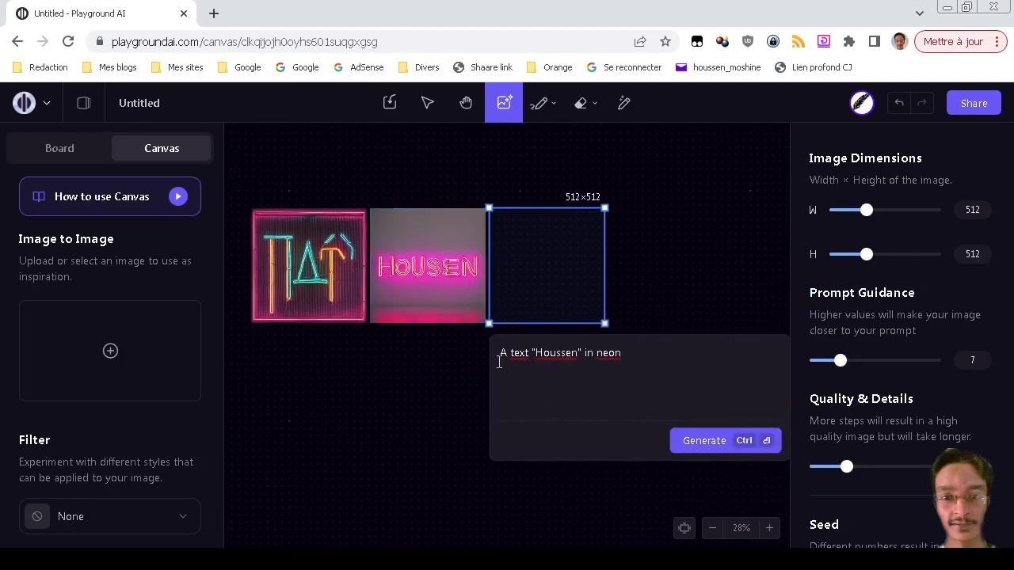
mouse_move(450, 262)
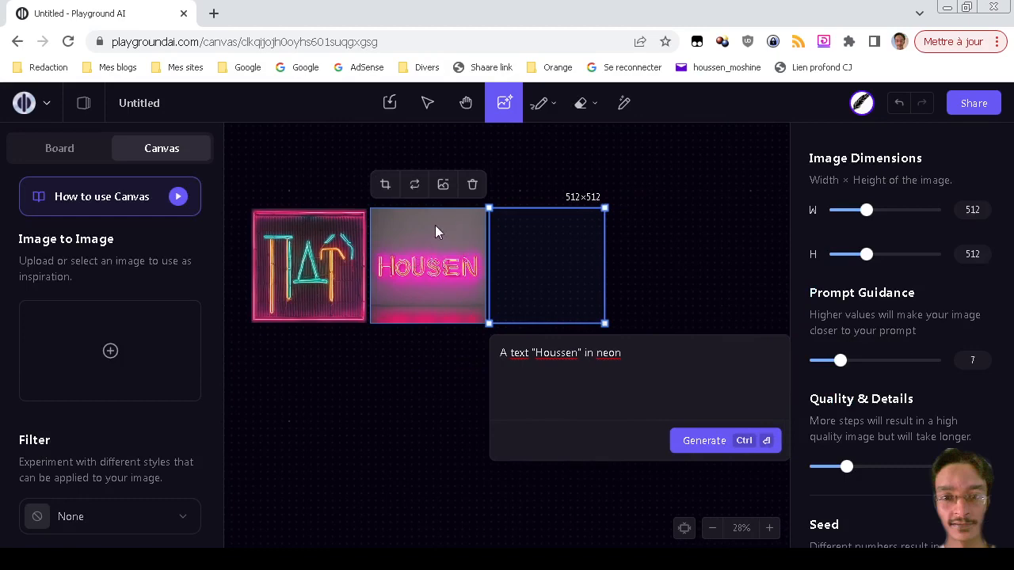
mouse_move(323, 256)
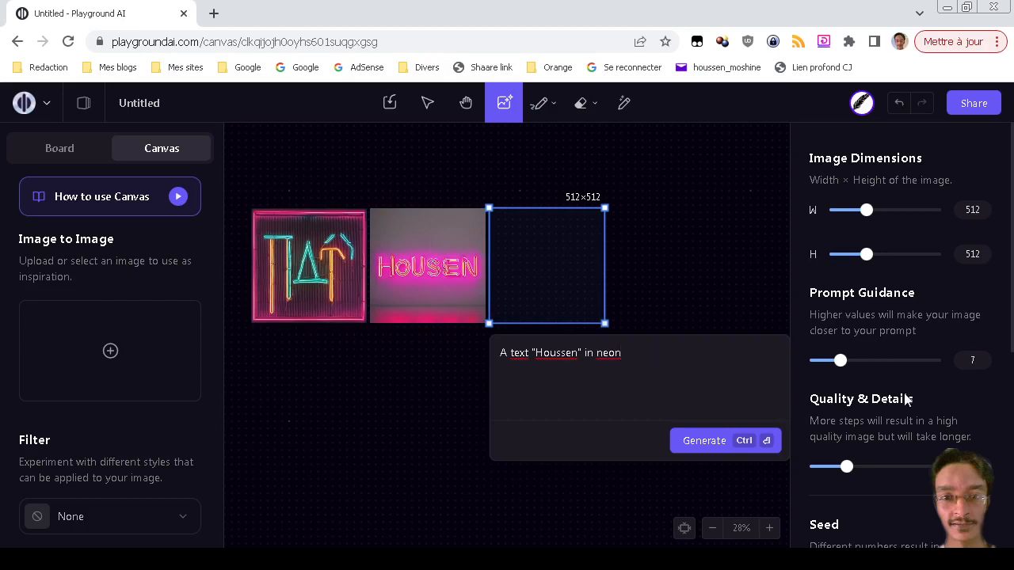
scroll(906, 400, down, 5)
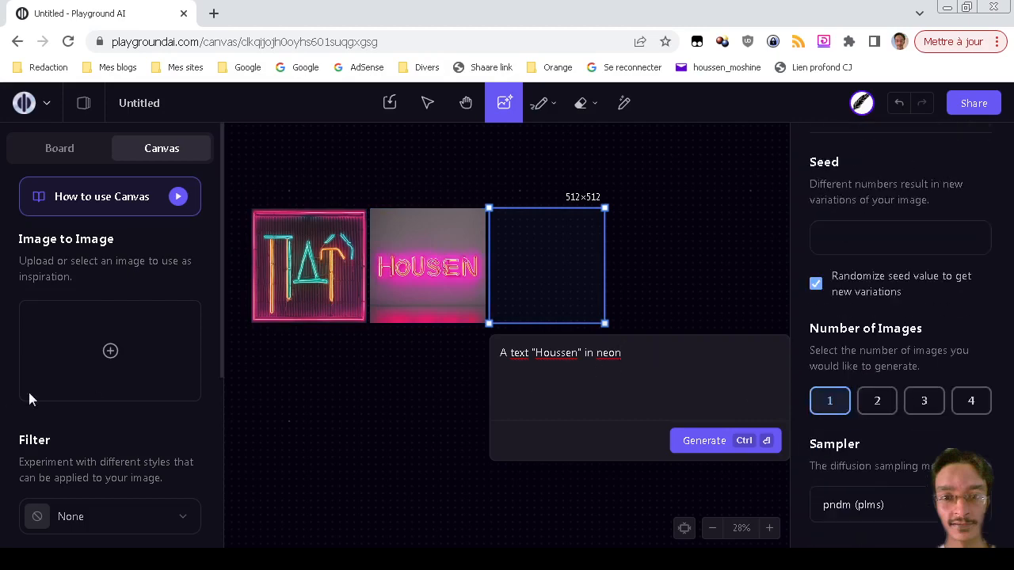
scroll(104, 388, down, 2)
scroll(104, 388, down, 2)
scroll(104, 388, up, 5)
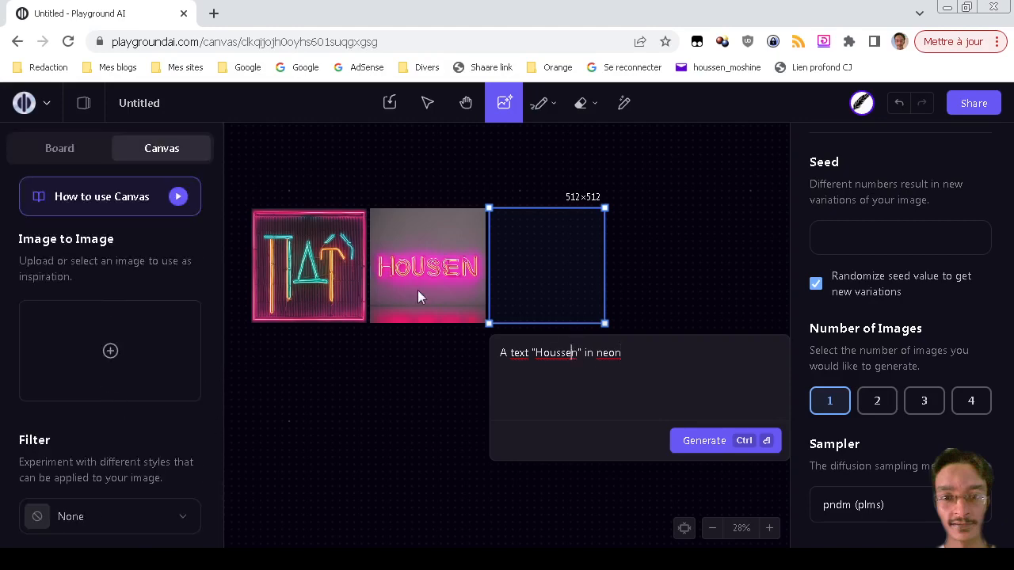
Replace 'Houssen' with 'Moshinaly' in the prompt, generate it, and place the empty frame alongside.
mouse_move(462, 282)
key(ctrl+shift+Right)
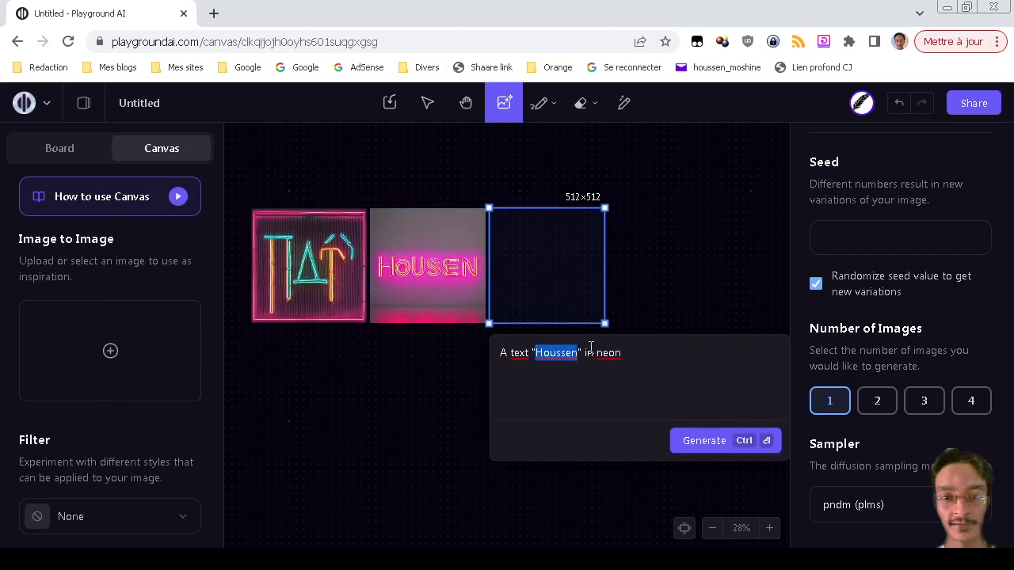
text(Moshinaly)
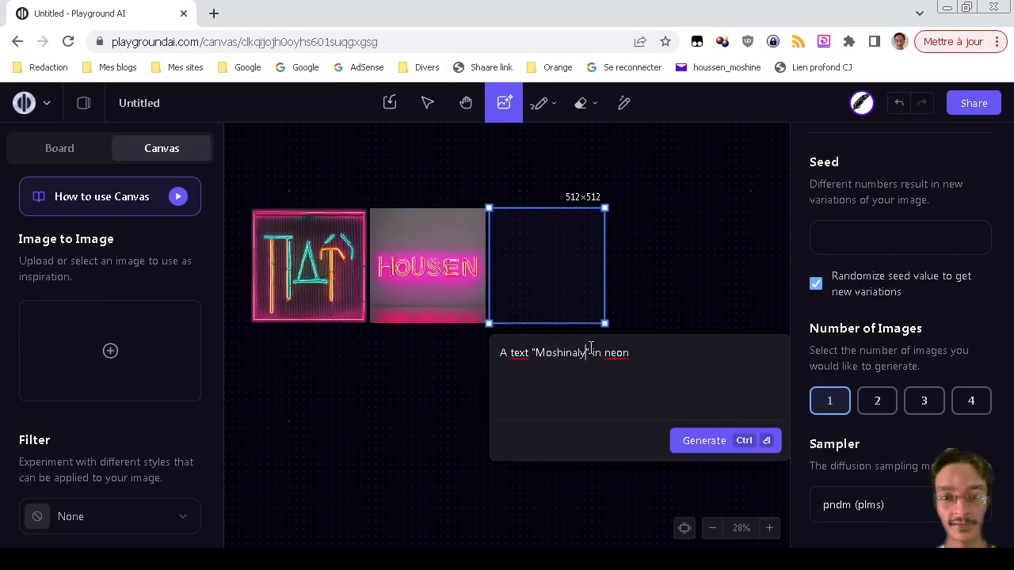
key(ctrl+Return)
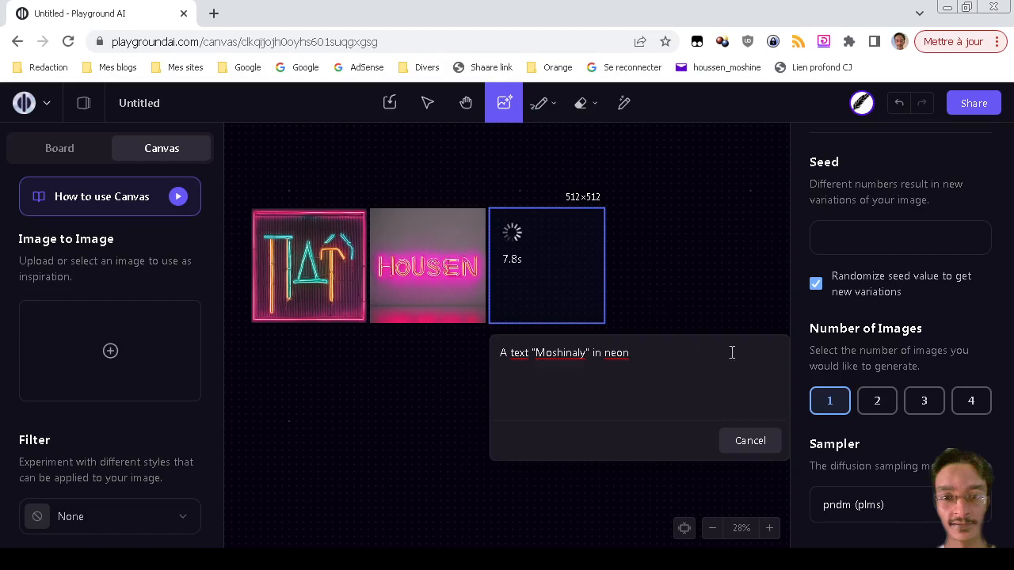
scroll(866, 380, up, 5)
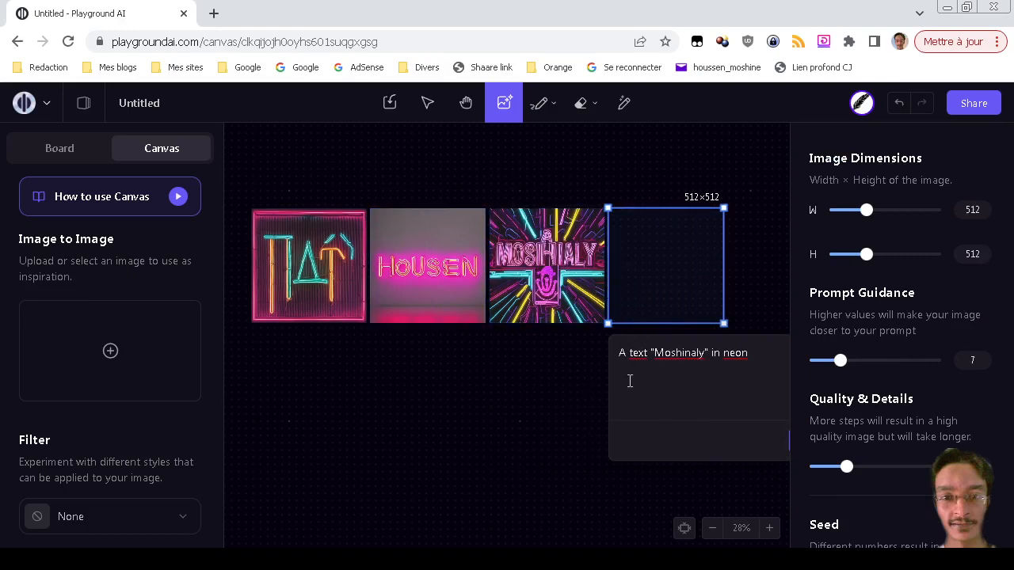
mouse_move(672, 271)
mouse_down()
mouse_move(446, 364)
mouse_move(478, 362)
mouse_move(488, 275)
mouse_move(484, 381)
mouse_move(642, 260)
mouse_move(673, 277)
mouse_move(652, 280)
mouse_move(665, 265)
mouse_move(642, 275)
mouse_move(663, 277)
mouse_up()
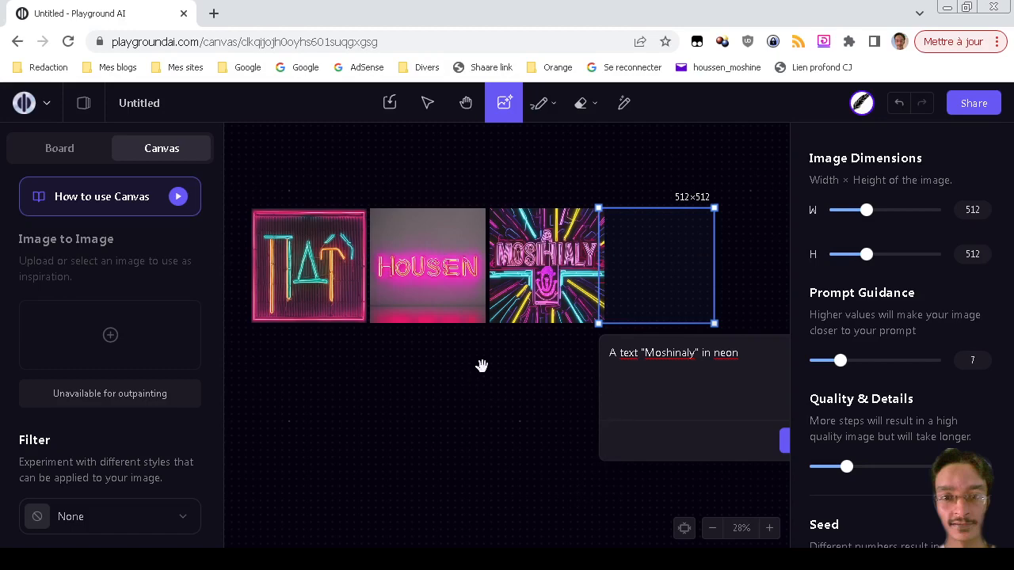
Generate a second Moshinaly neon image in the empty frame, then marquee-select all four images.
drag(480, 364, 341, 346)
click(669, 435)
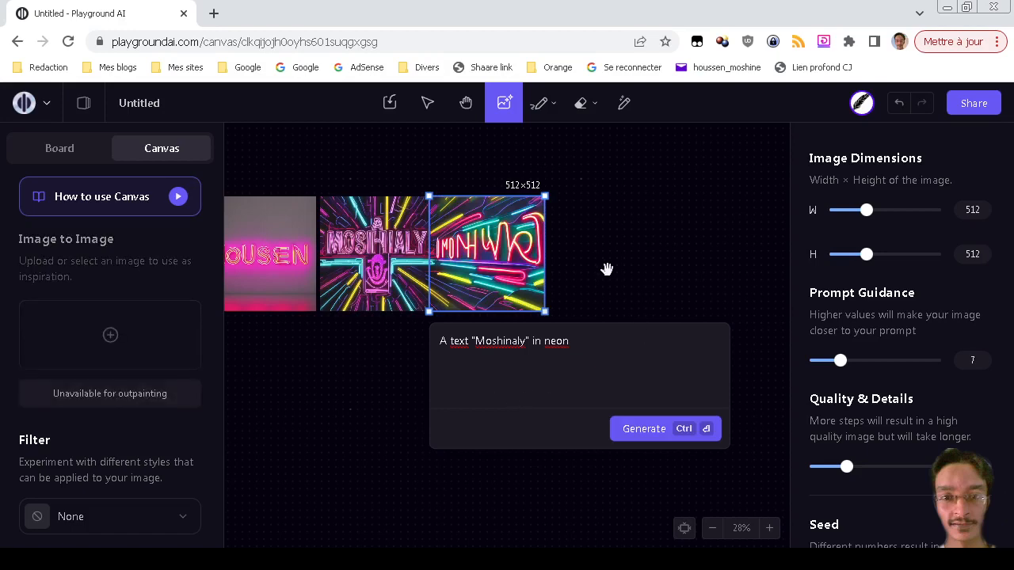
scroll(660, 292, down, 2)
scroll(665, 296, down, 2)
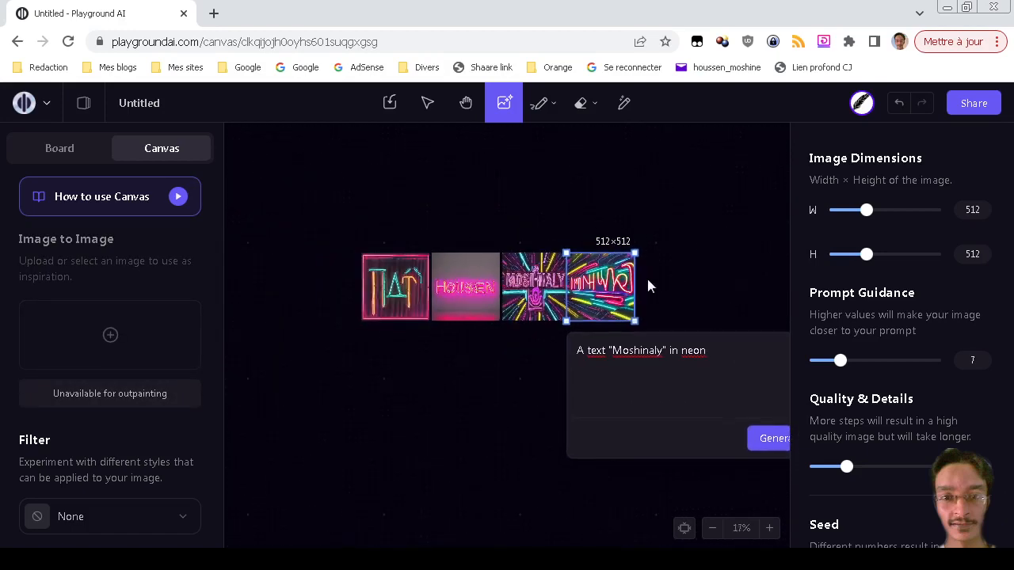
click(428, 103)
drag(351, 246, 728, 372)
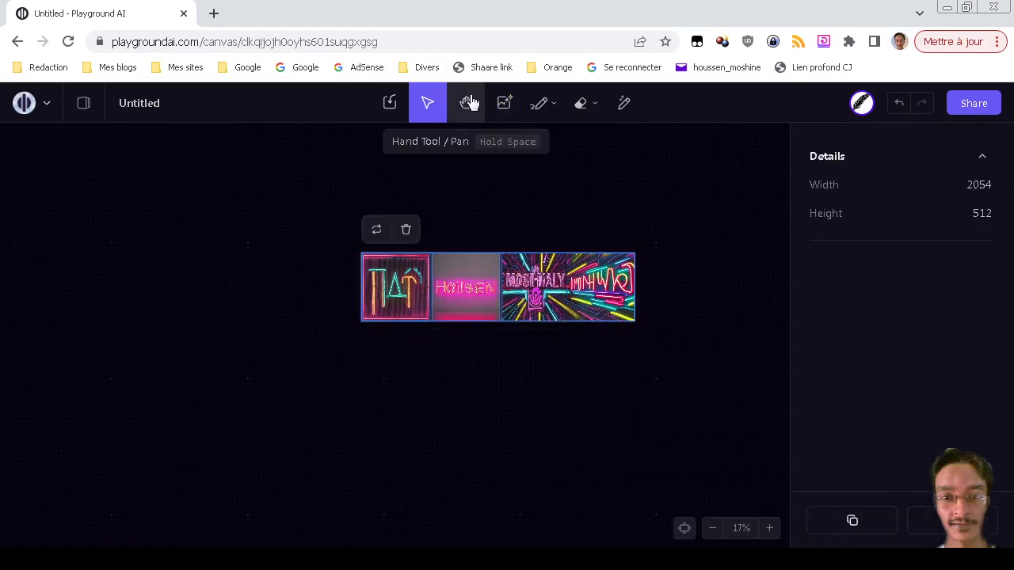
Inspect the details of the TAT, Houssen and Moshinaly images one by one.
click(377, 229)
click(388, 289)
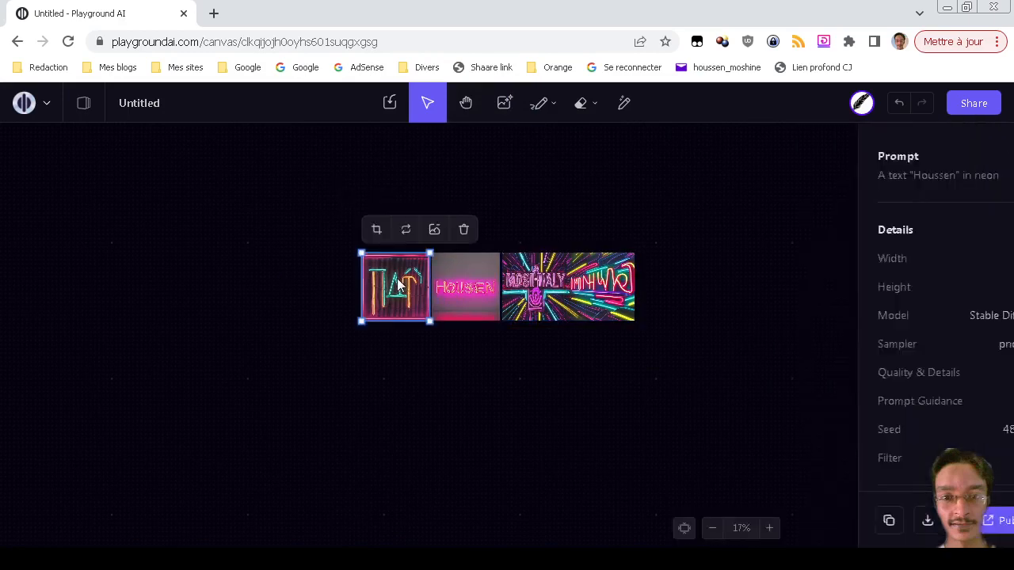
click(475, 293)
click(567, 294)
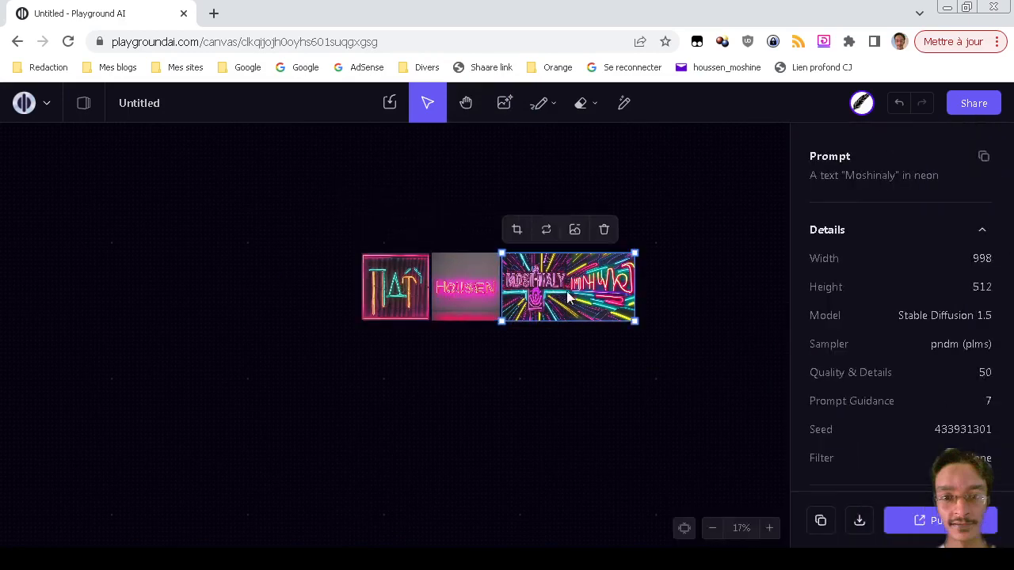
click(412, 295)
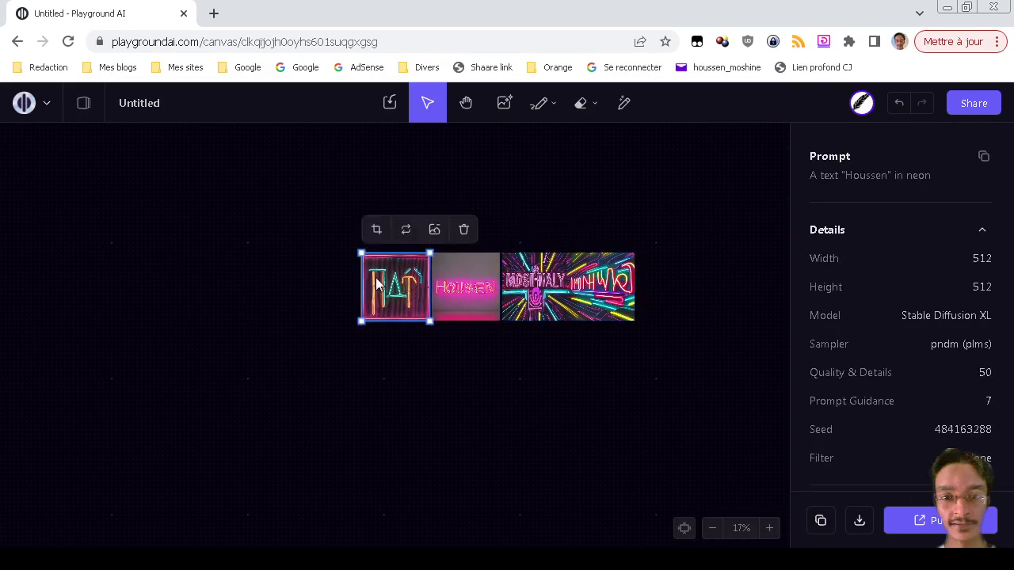
Select all the images together, then deselect and pick only the Houssen image.
drag(289, 222, 805, 389)
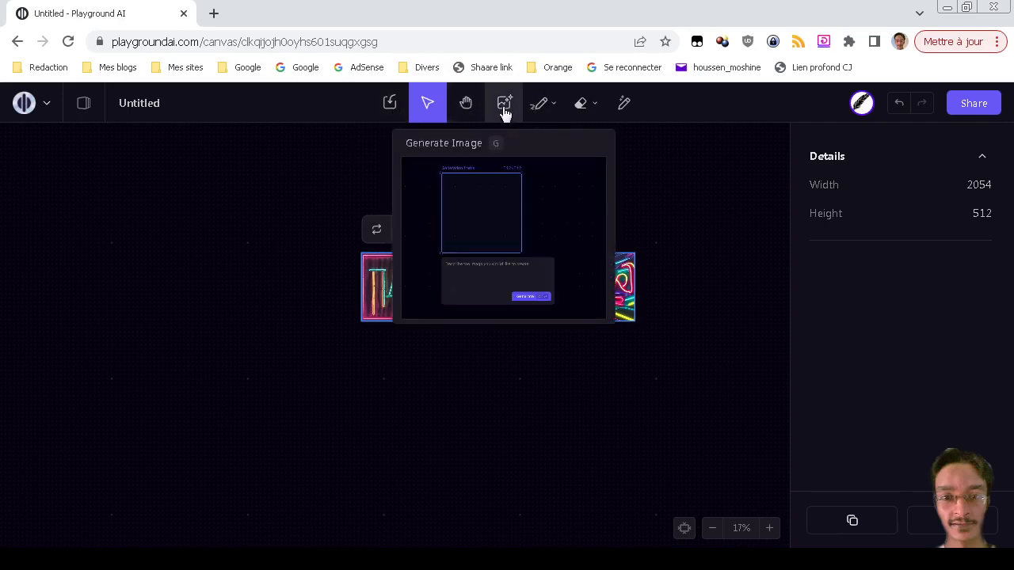
click(561, 376)
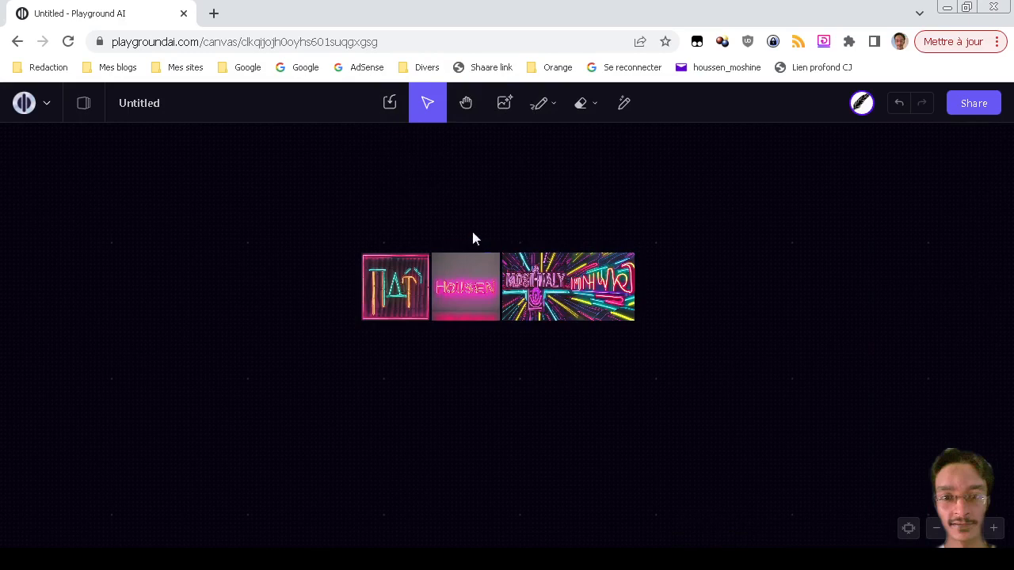
click(461, 283)
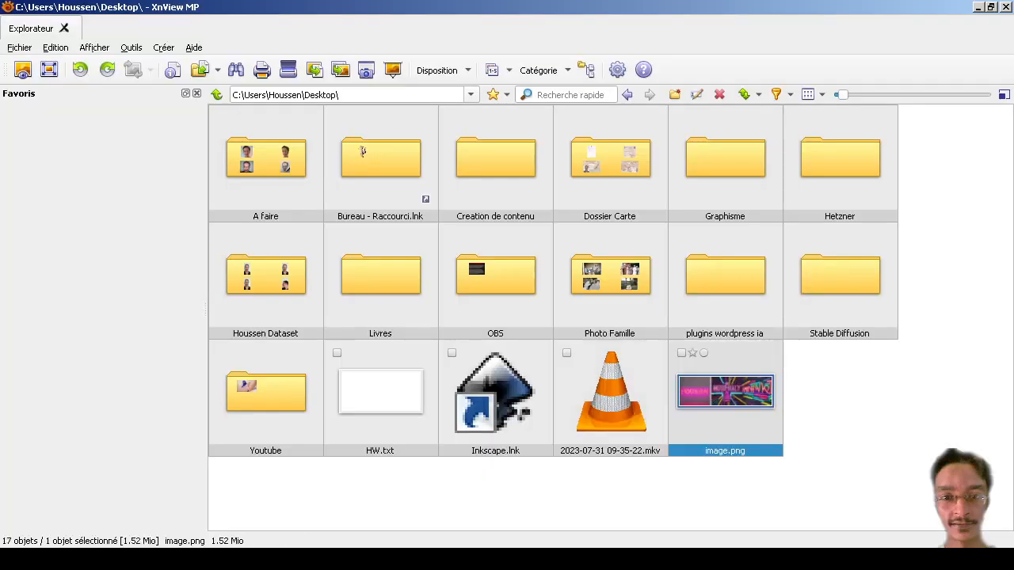
Preview the exported image.png full size in XnView MP, then close its tab.
double_click(725, 392)
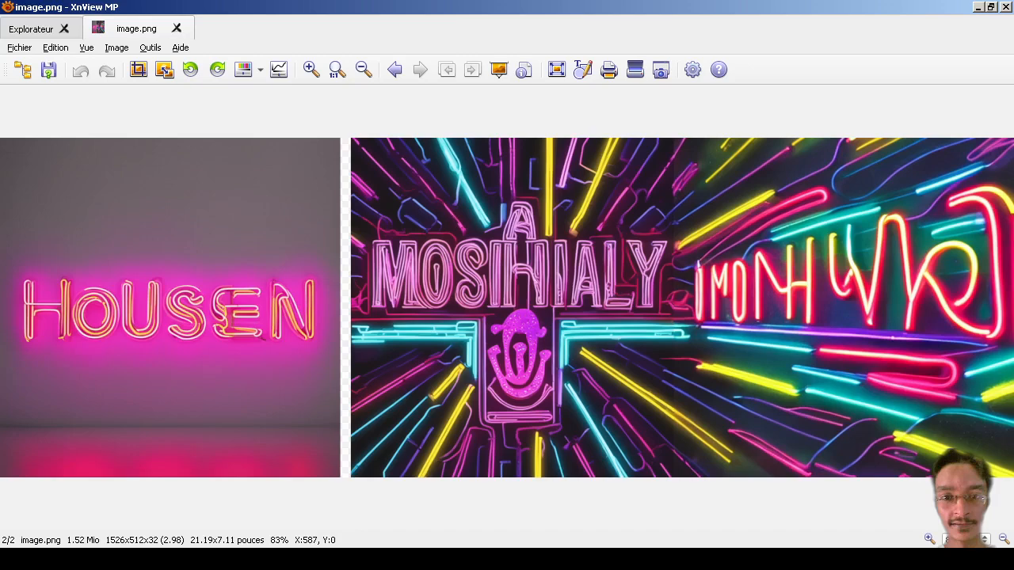
click(176, 29)
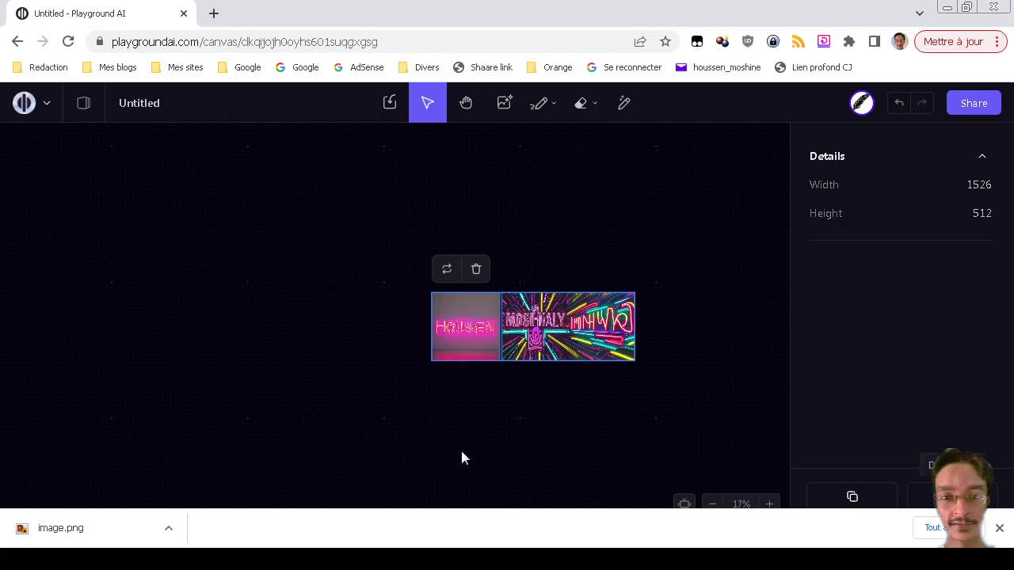
Choose Create On Board from the Playground AI logo menu.
click(48, 103)
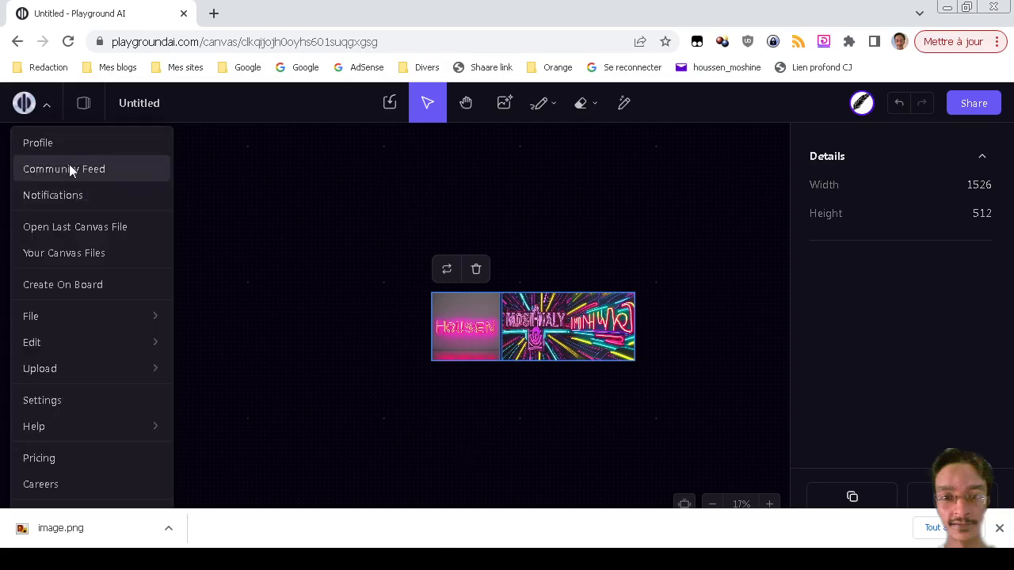
click(102, 284)
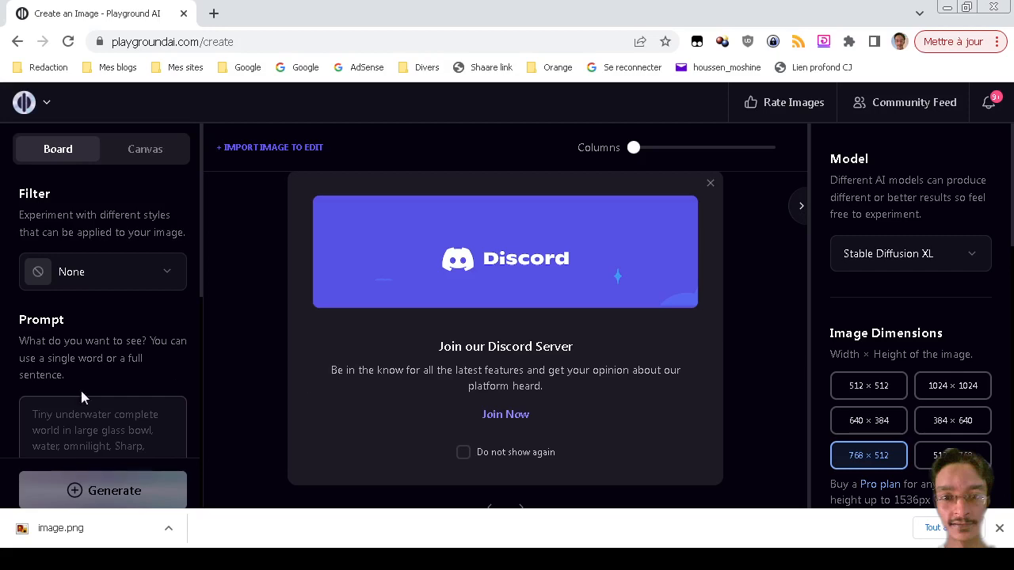
scroll(44, 384, down, 3)
scroll(45, 384, down, 3)
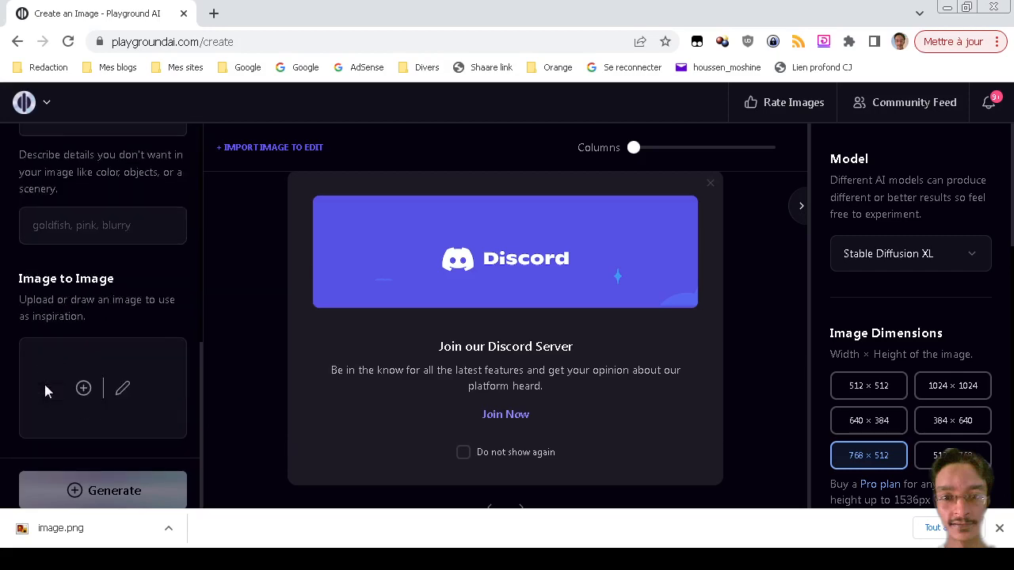
scroll(44, 384, up, 6)
scroll(60, 384, down, 5)
scroll(61, 386, up, 1)
scroll(62, 380, up, 2)
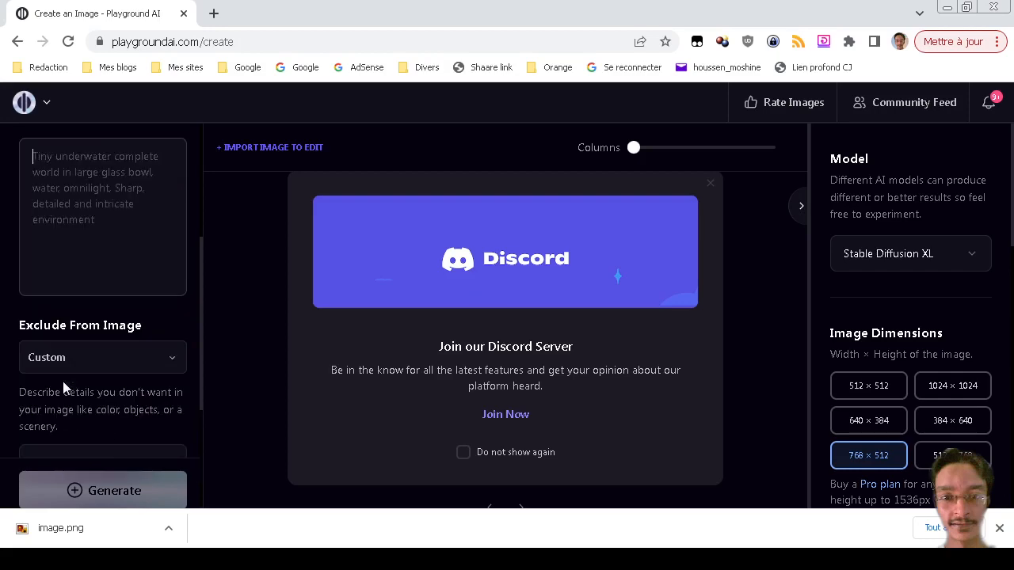
scroll(62, 380, down, 3)
scroll(62, 380, up, 1)
scroll(63, 381, down, 1)
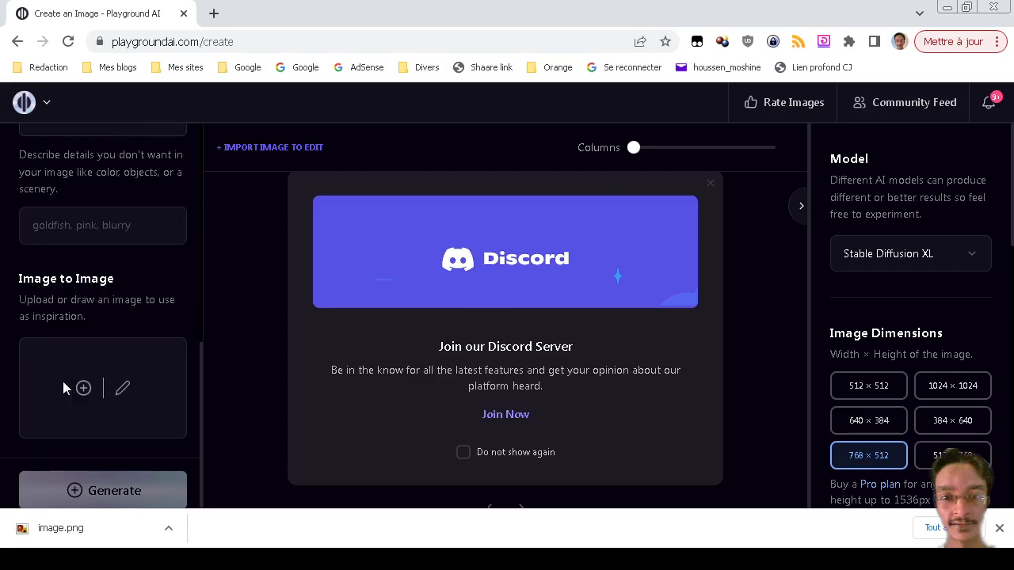
scroll(62, 380, up, 4)
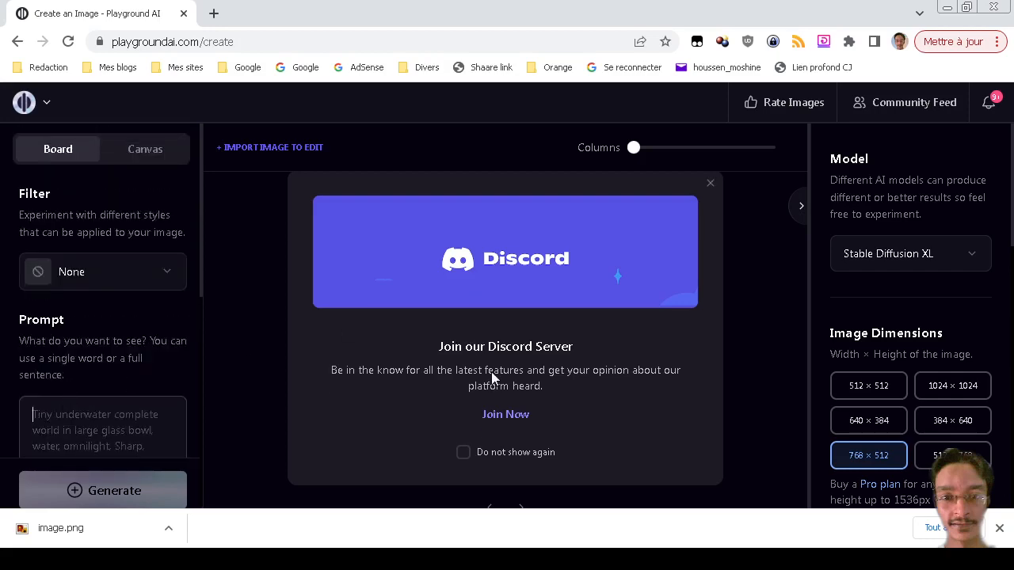